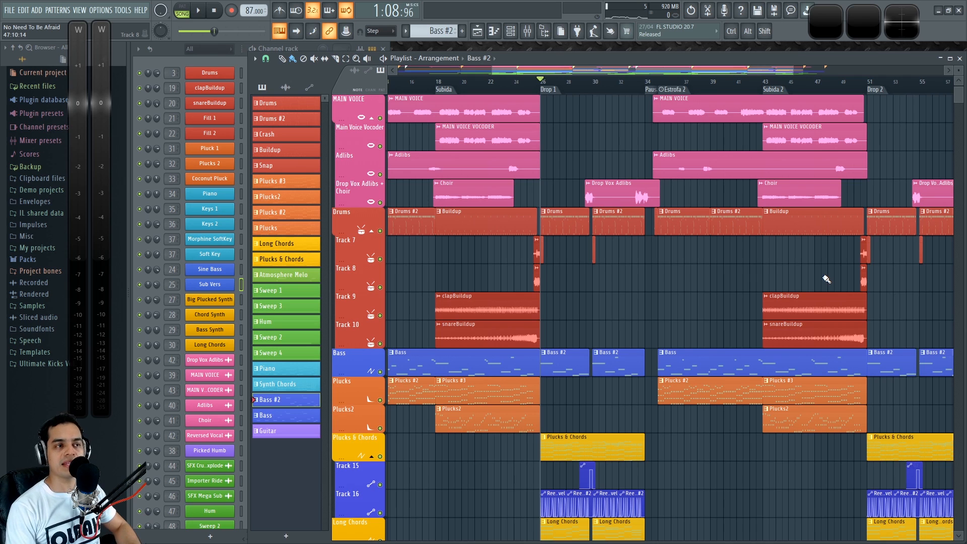
# - Play the arrangement from the Drop 1 marker and bring up the mixer
pyautogui.scroll(3, 604, 305)
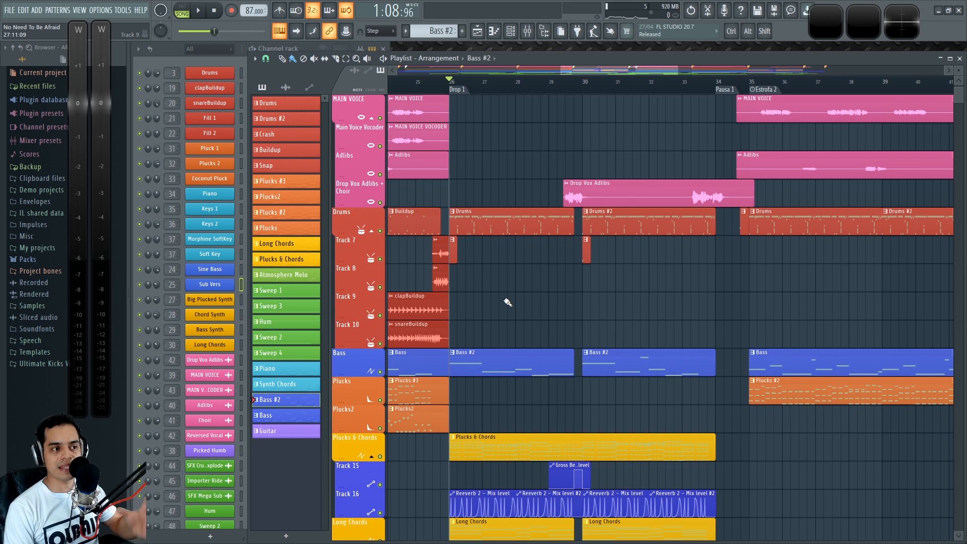
pyautogui.scroll(2, 486, 315)
pyautogui.scroll(-3, 492, 312)
pyautogui.scroll(1, 503, 272)
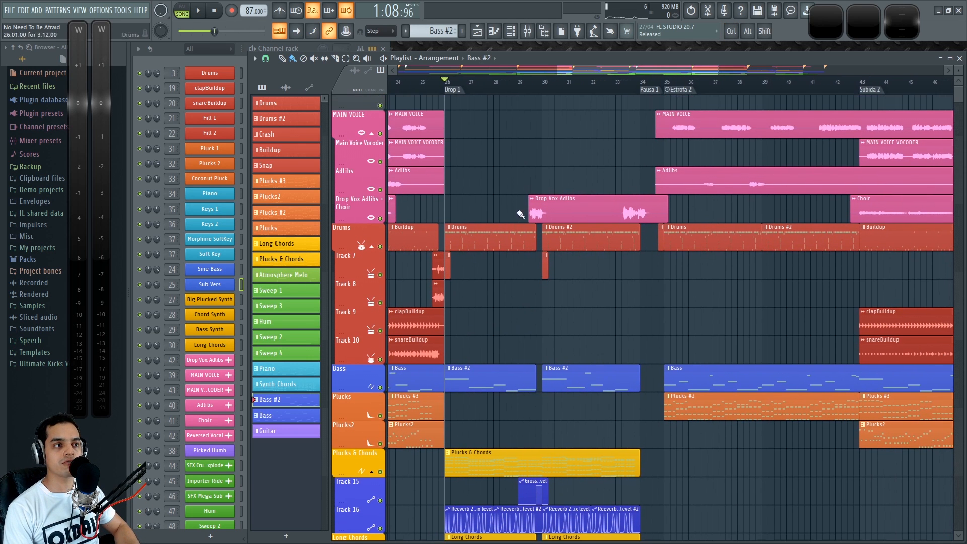
pyautogui.press('space')
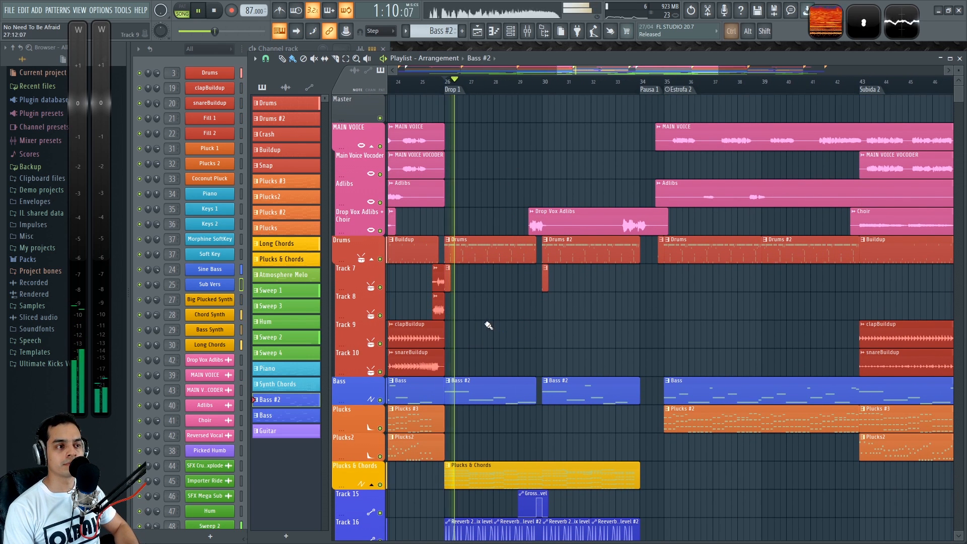
pyautogui.scroll(1, 485, 328)
pyautogui.press('F9')
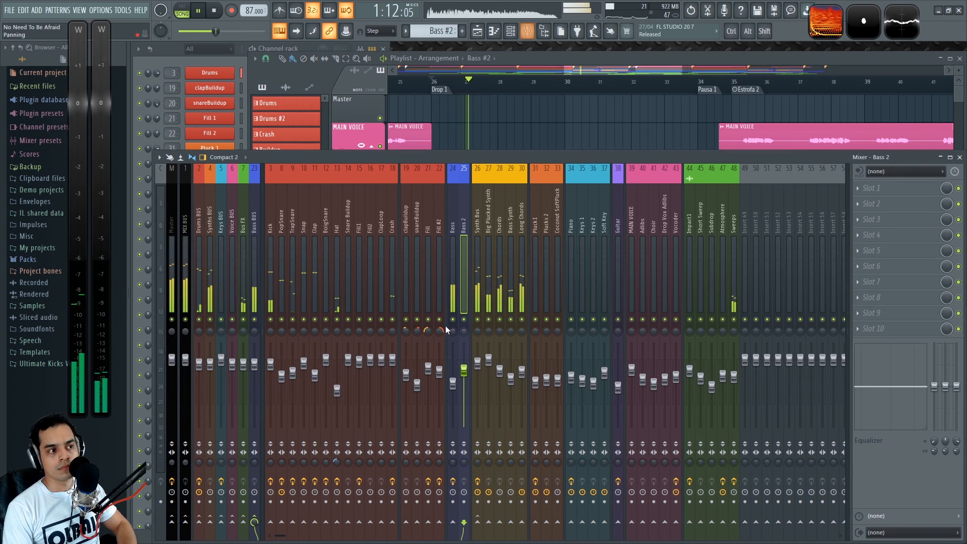
# - Solo the Bass mixer track, select it and play it briefly on its own
pyautogui.press('space')
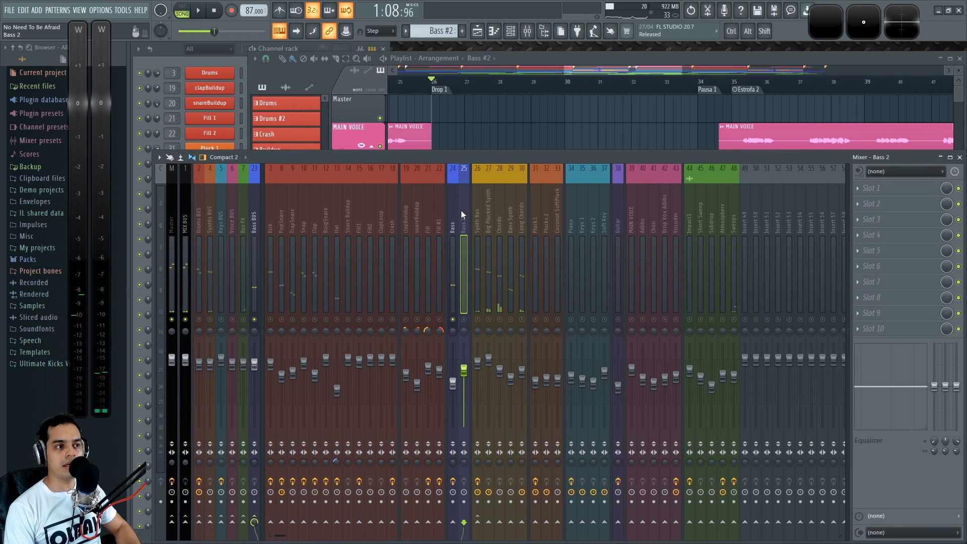
pyautogui.press('Left')
pyautogui.press('space')
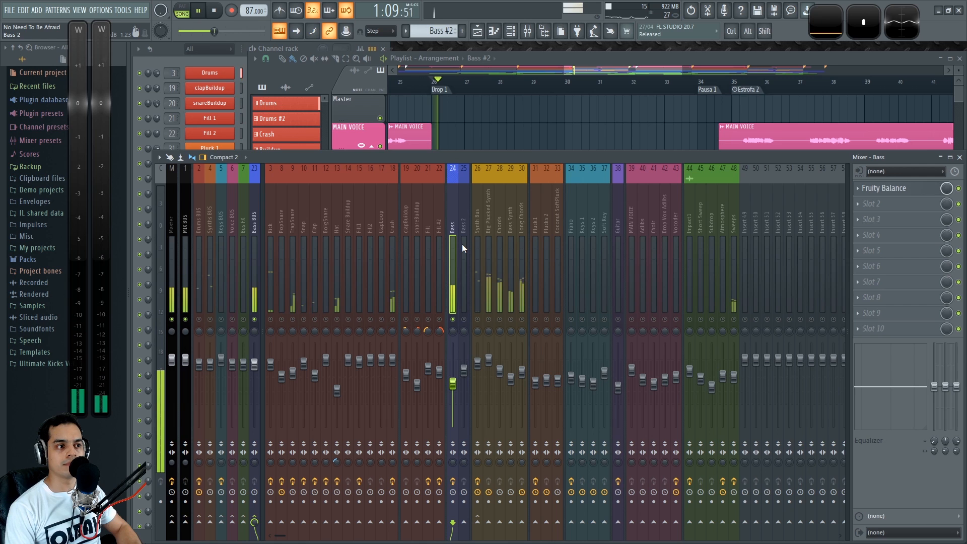
pyautogui.press('space')
# - Select the Drop 1 section from bar 26 to bar 34 as the playback loop and save the project
pyautogui.rightClick(520, 116)
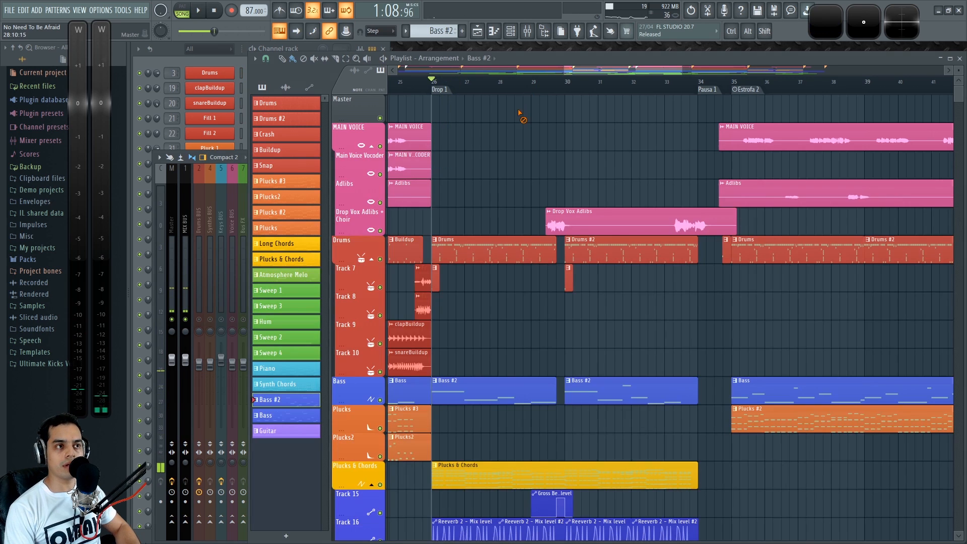
pyautogui.scroll(-2, 509, 128)
pyautogui.scroll(3, 501, 131)
pyautogui.moveTo(425, 86); pyautogui.dragTo(741, 112)
pyautogui.keyDown('ctrl'); pyautogui.click(647, 153); pyautogui.keyUp('ctrl')
pyautogui.scroll(-2, 637, 166)
pyautogui.hotkey('ctrl', 's')
pyautogui.scroll(1, 523, 356)
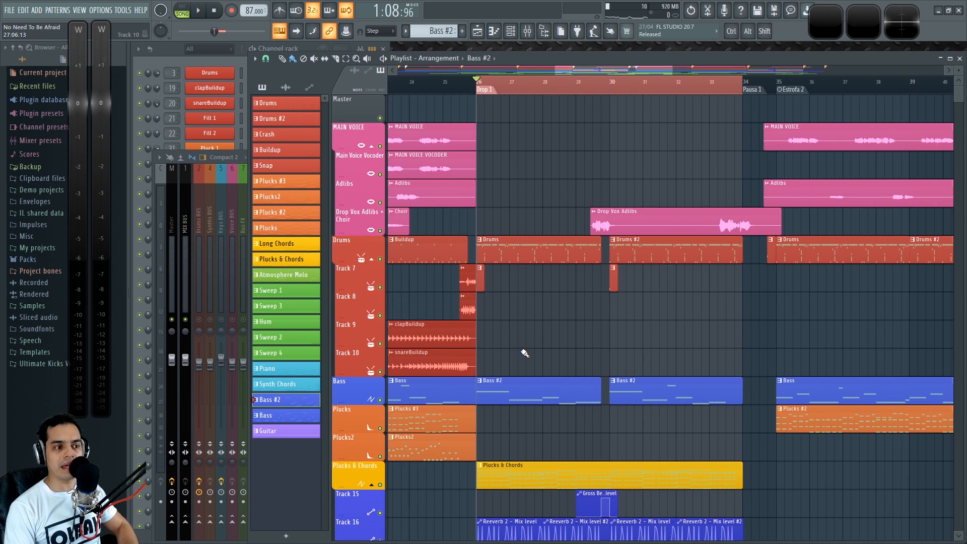
# - Play the soloed bass and examine its frequency content in the Wave Candy spectrum
pyautogui.press('F9')
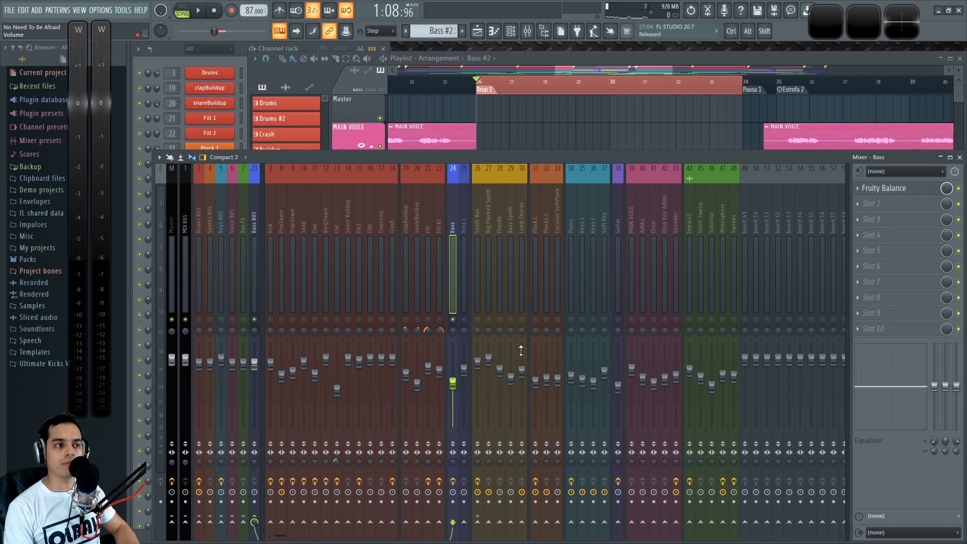
pyautogui.press('space')
pyautogui.click(822, 19)
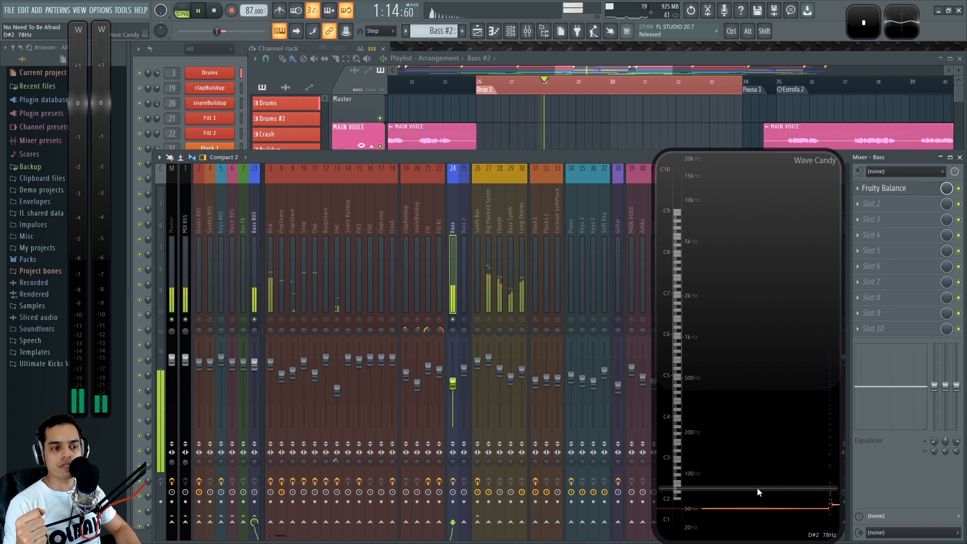
pyautogui.press('space')
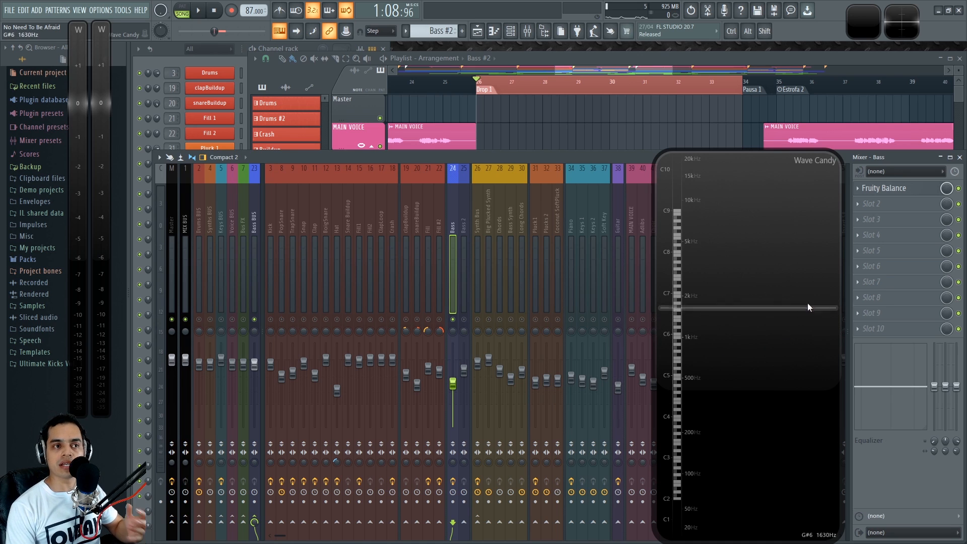
pyautogui.doubleClick(807, 296)
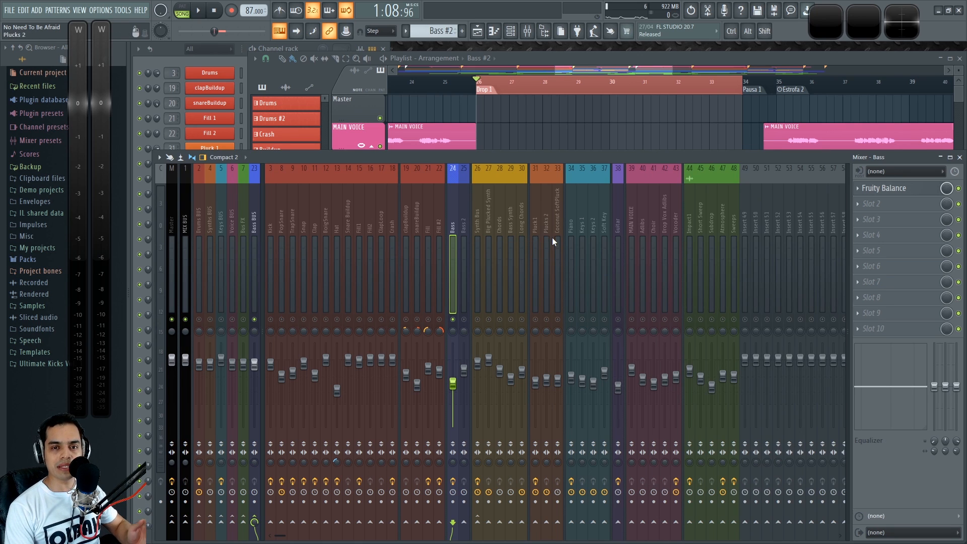
# - Load Fruity Blood Overdrive into slot 2 of the Bass track and play the loop with Wave Candy open
pyautogui.click(866, 209)
pyautogui.click(734, 145)
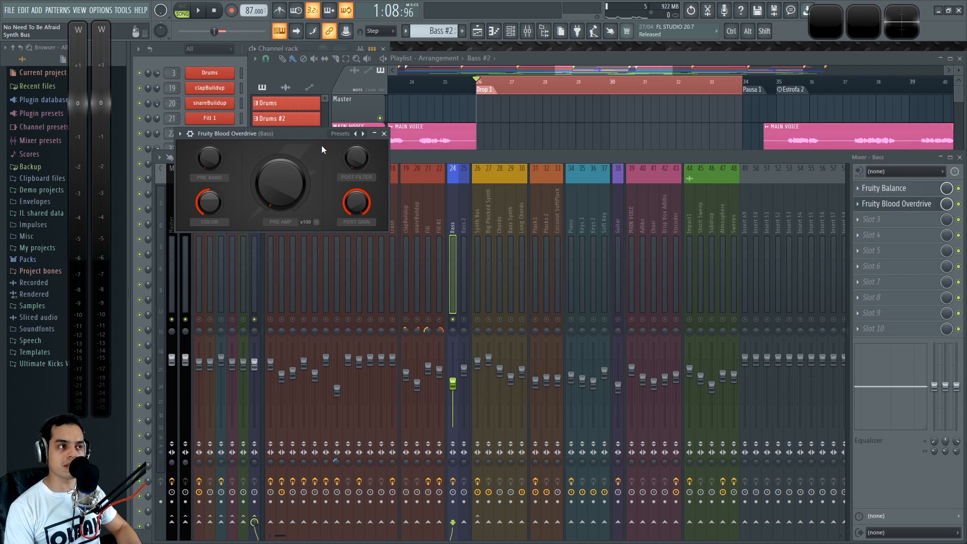
pyautogui.press('space')
pyautogui.moveTo(324, 149); pyautogui.dragTo(506, 201)
pyautogui.press('space')
pyautogui.doubleClick(813, 20)
pyautogui.press('space')
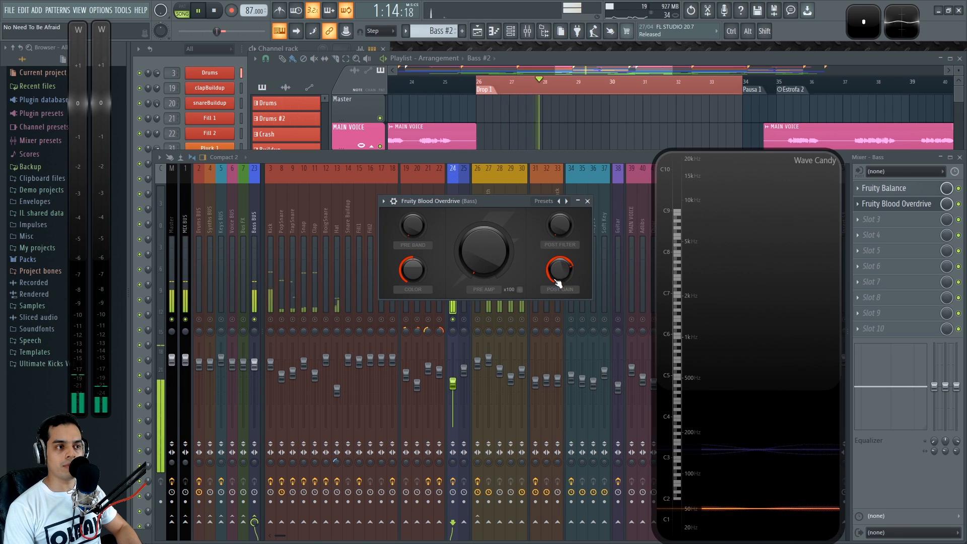
# - Try a high pre-amp amount on the bass overdrive, return it to minimum and restart playback
pyautogui.moveTo(483, 251); pyautogui.dragTo(484, 221)
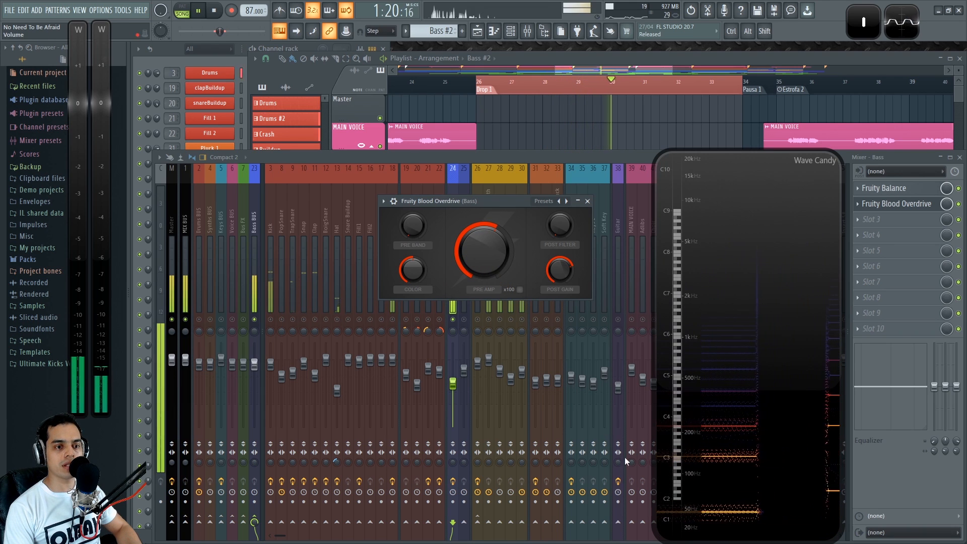
pyautogui.moveTo(483, 252); pyautogui.dragTo(483, 322)
pyautogui.press('space')
pyautogui.press('space')
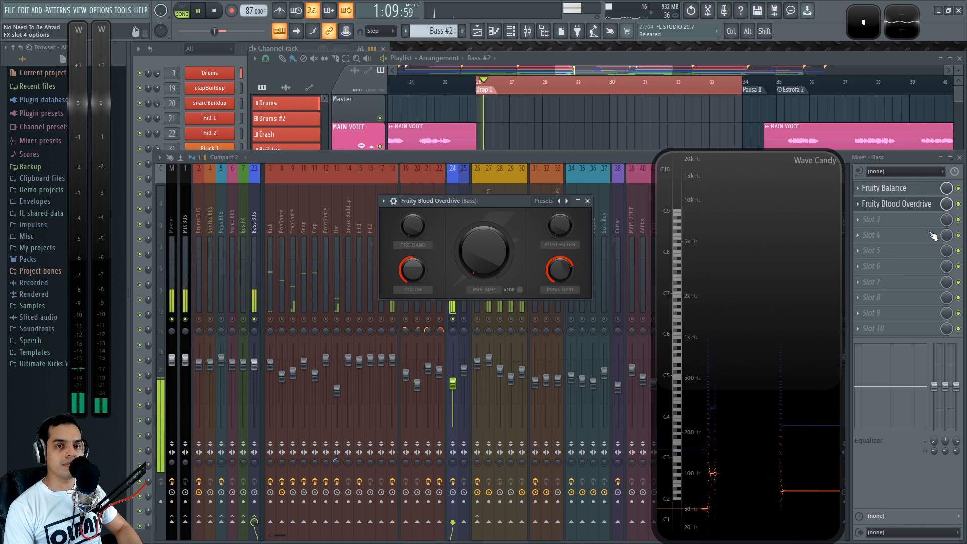
# - Compare the bass with the overdrive bypassed and enabled, and reopen the overdrive's settings
pyautogui.click(587, 200)
pyautogui.click(958, 203)
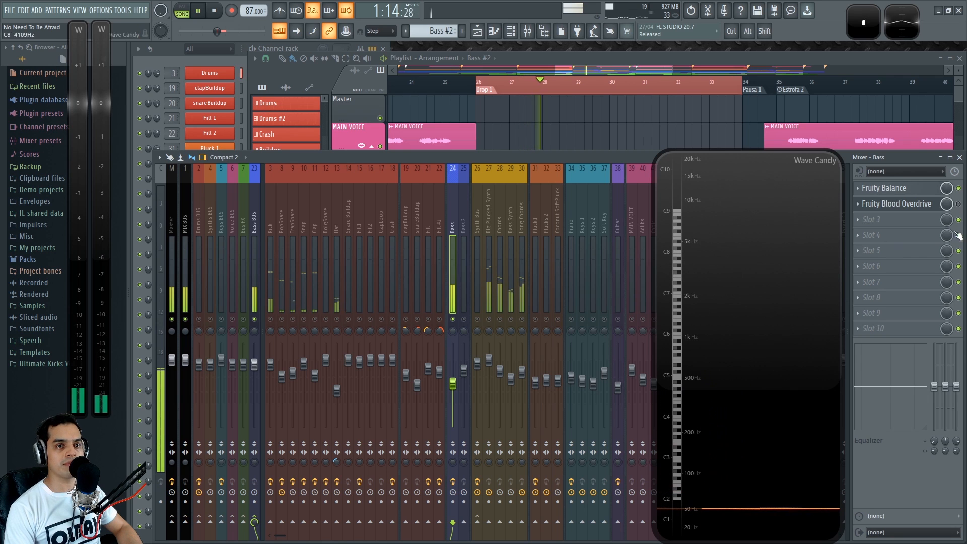
pyautogui.click(927, 206)
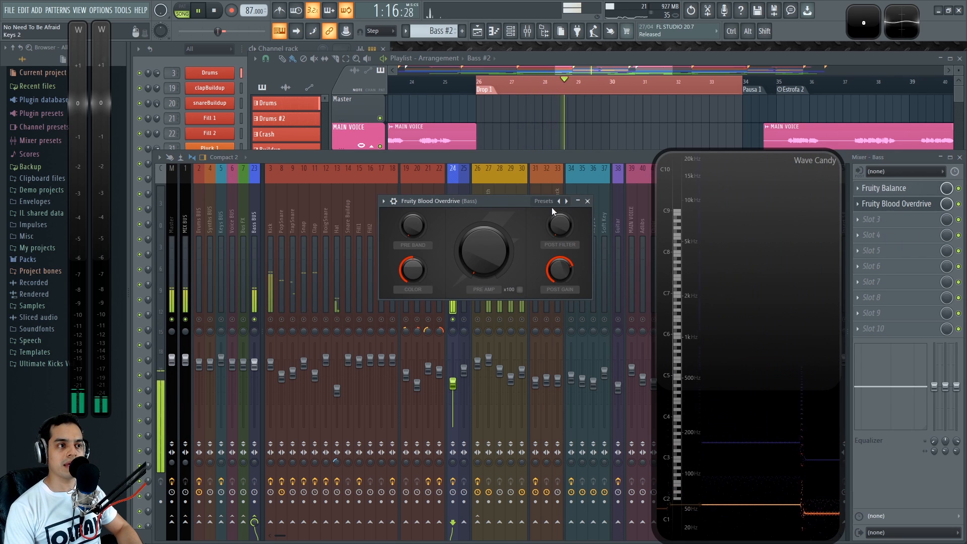
# - Raise the bass overdrive's pre-amp to slightly past its midpoint and lower the post gain to about -0.54
pyautogui.moveTo(485, 255)
pyautogui.mouseDown()
pyautogui.moveTo(485, 237)
pyautogui.moveTo(485, 255)
pyautogui.mouseUp()
pyautogui.moveTo(567, 266); pyautogui.dragTo(568, 275)
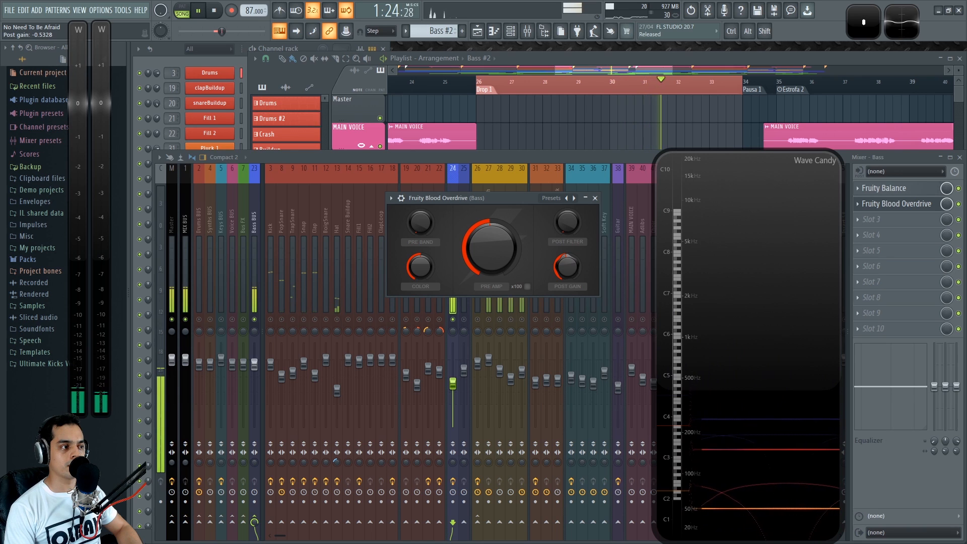
pyautogui.moveTo(567, 275); pyautogui.dragTo(567, 276)
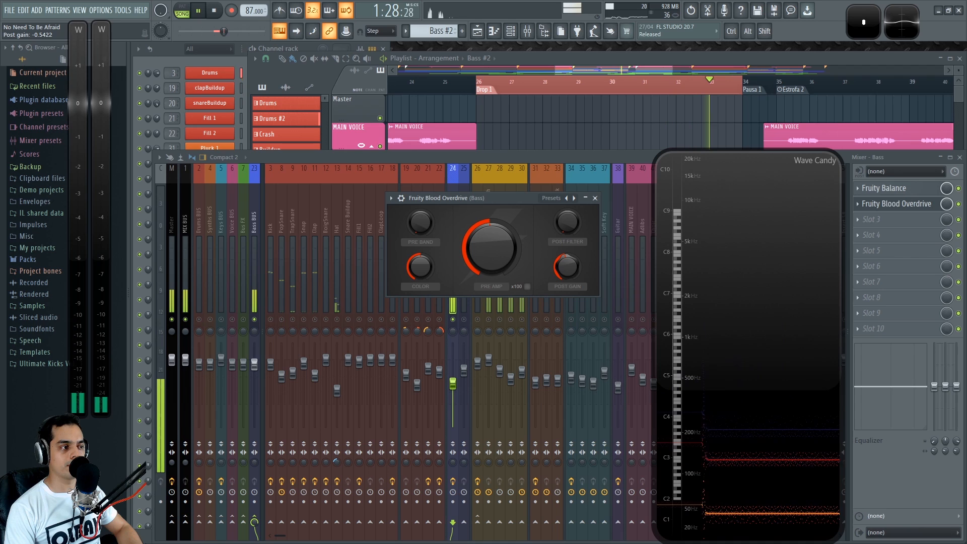
pyautogui.moveTo(567, 266); pyautogui.dragTo(568, 266)
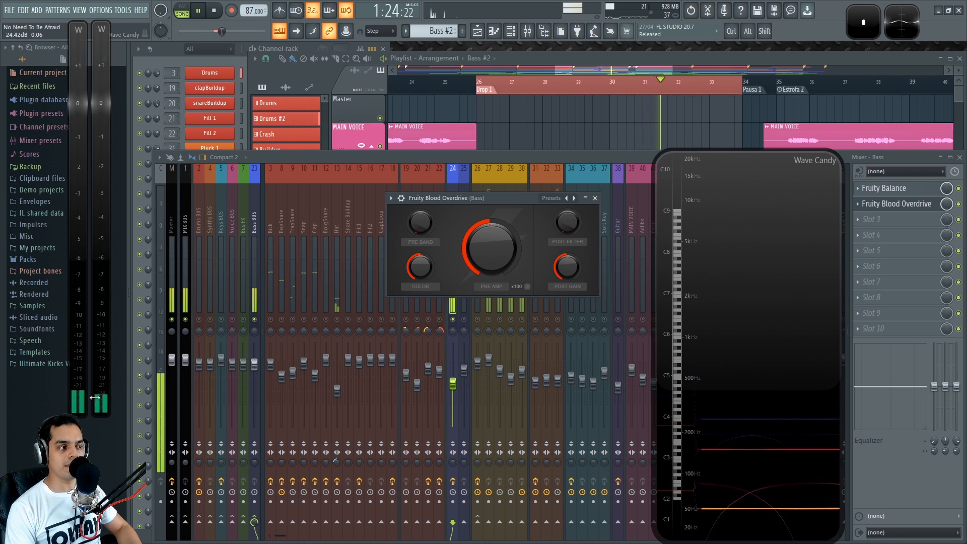
pyautogui.moveTo(501, 250); pyautogui.dragTo(502, 240)
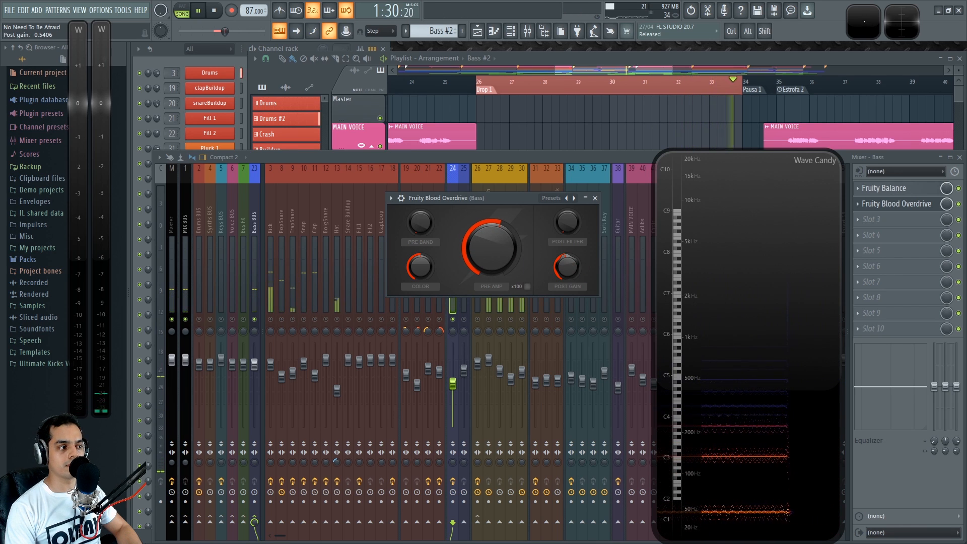
# - Compare the soloed bass with Fruity Blood Overdrive bypassed and enabled, examining the harmonics in Wave Candy
pyautogui.press('space')
pyautogui.click(958, 204)
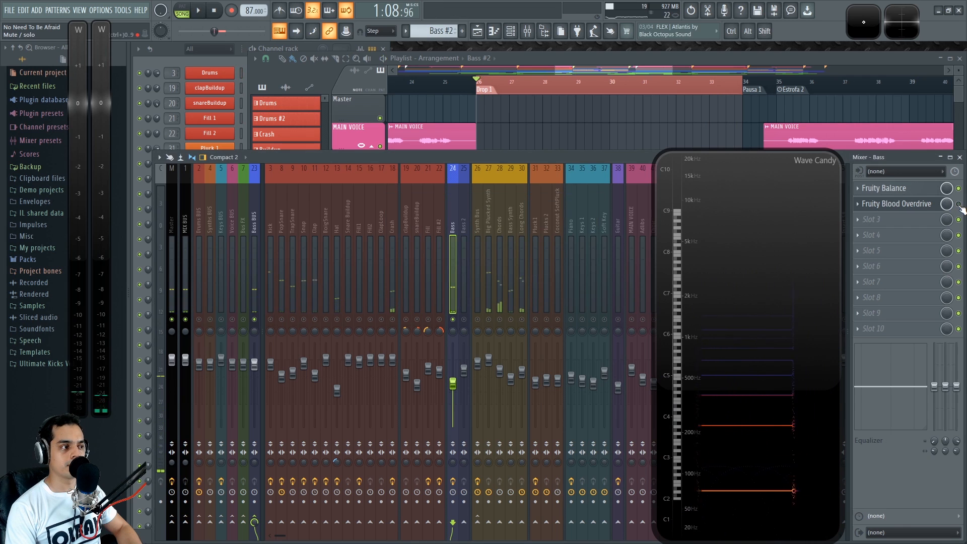
pyautogui.press('space')
pyautogui.press('space')
pyautogui.press('space')
pyautogui.press('space')
pyautogui.press('space')
pyautogui.press('space')
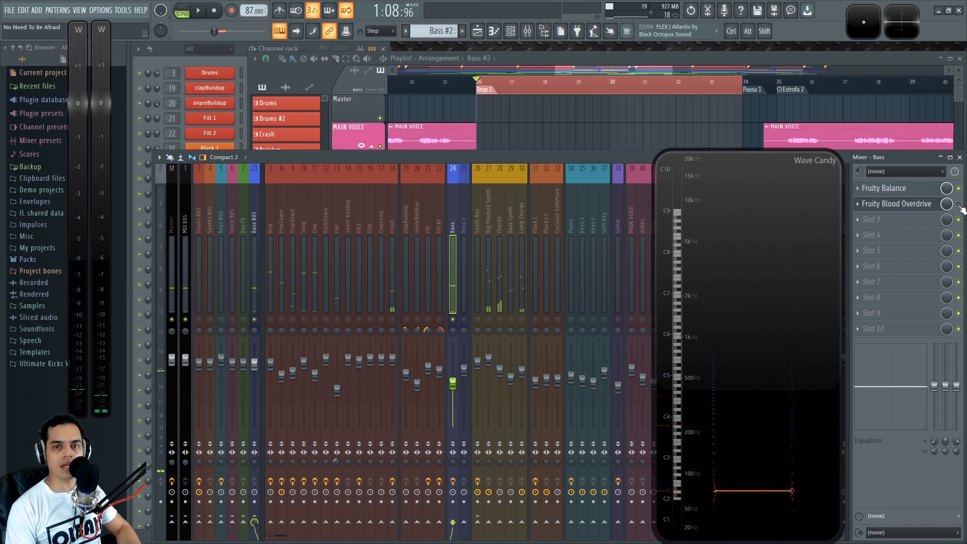
pyautogui.press('space')
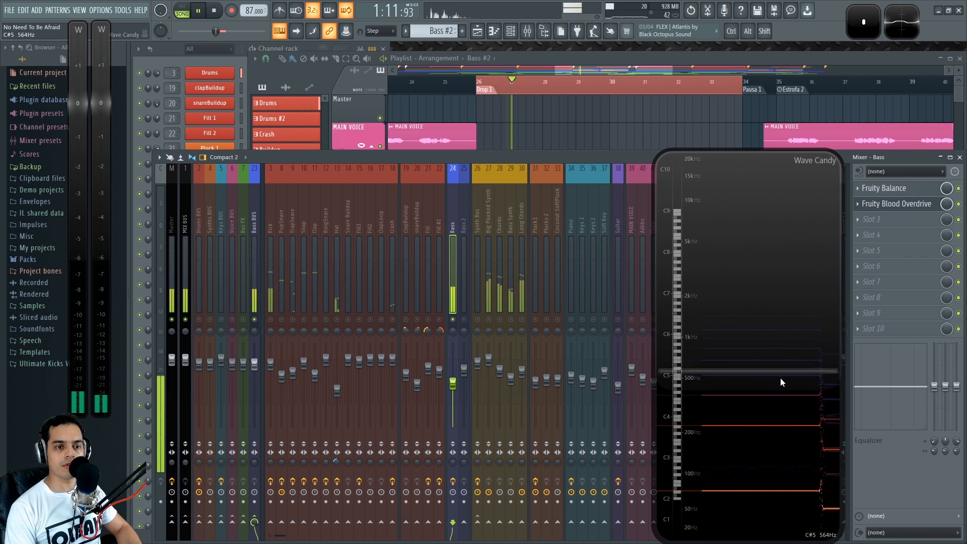
pyautogui.press('space')
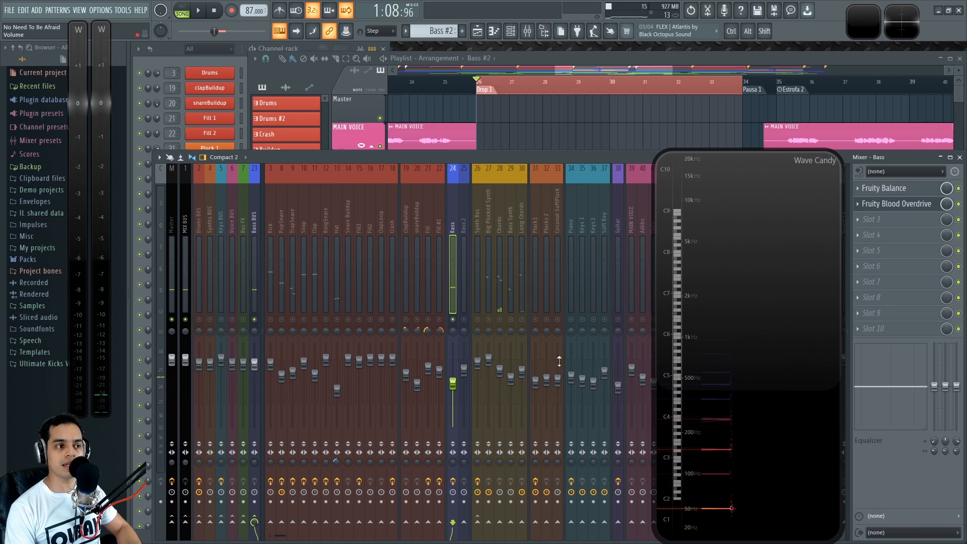
# - Unsolo the Bass track and listen to the overdriven bass within the full mix
pyautogui.rightClick(454, 321)
pyautogui.press('space')
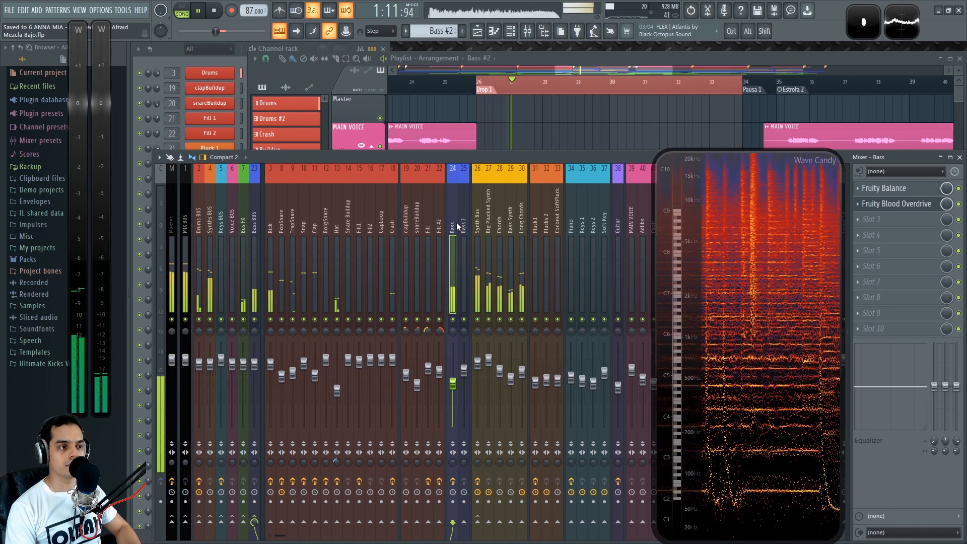
pyautogui.press('space')
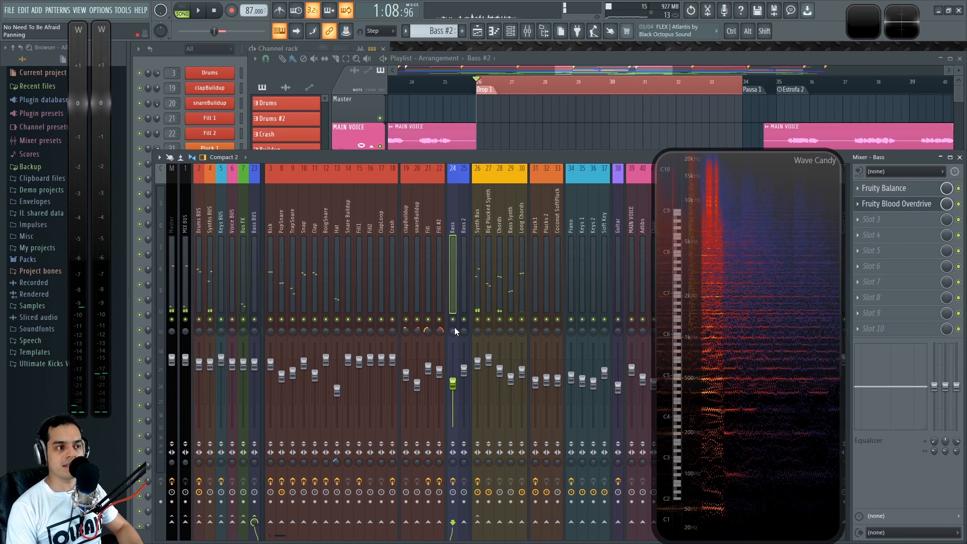
# - Solo the Kick and Bass mixer tracks together, select the Kick track and play both
pyautogui.keyDown('ctrl'); pyautogui.click(456, 325); pyautogui.keyUp('ctrl')
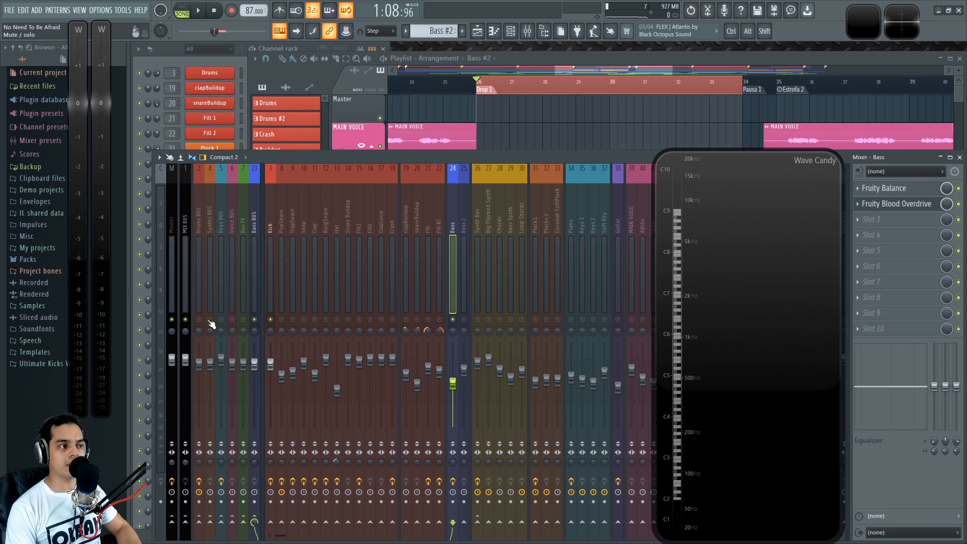
pyautogui.press('space')
pyautogui.press('space')
pyautogui.click(274, 221)
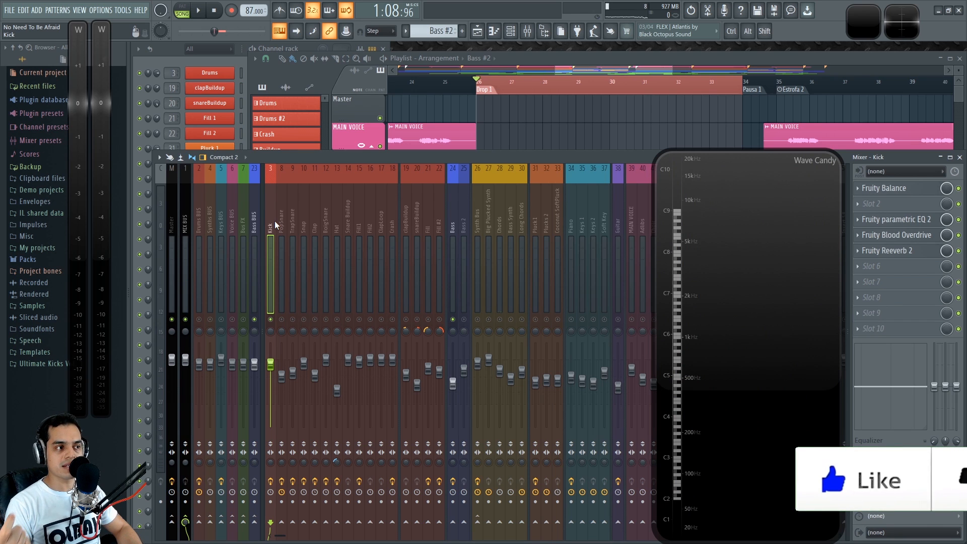
pyautogui.press('space')
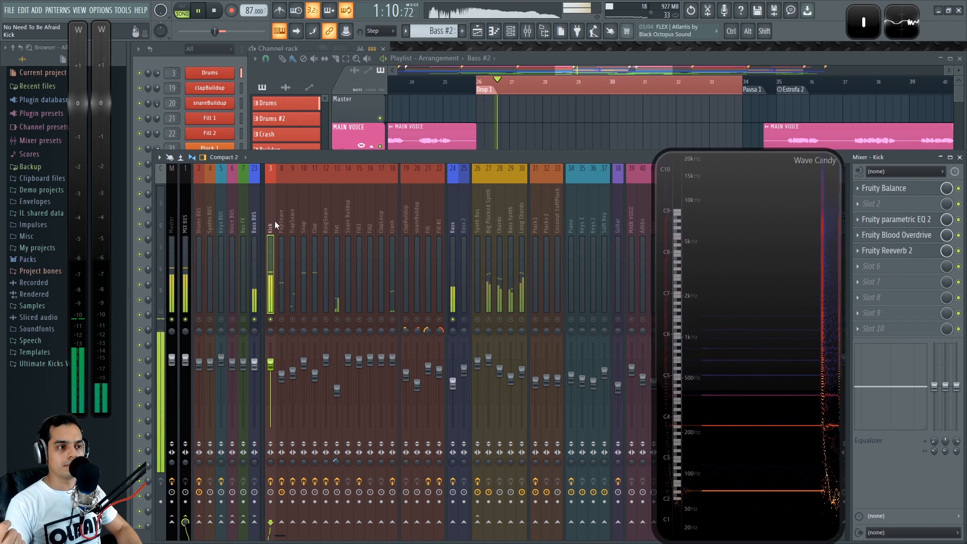
pyautogui.press('space')
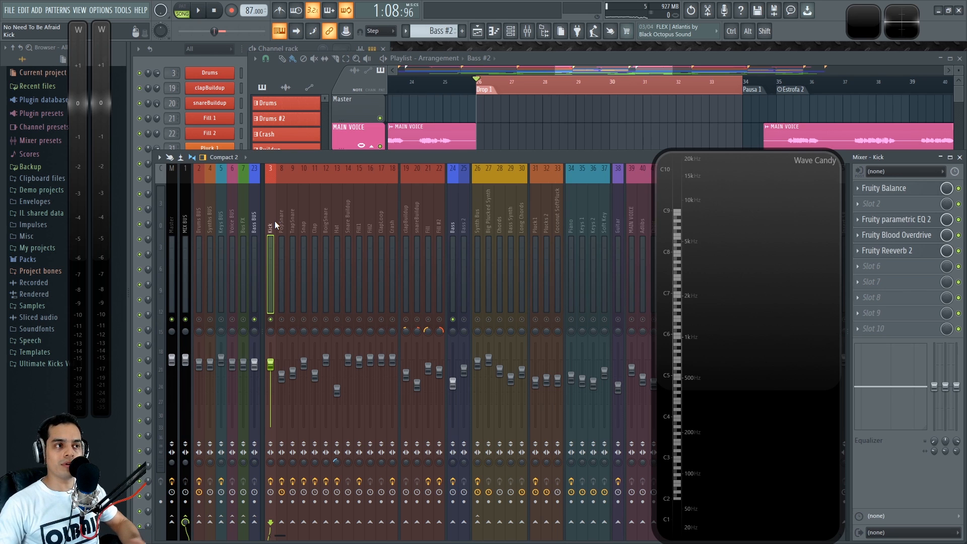
# - Play the soloed kick and bass, route the Kick track to the Bass track as a sidechain source, and select Bass
pyautogui.press('space')
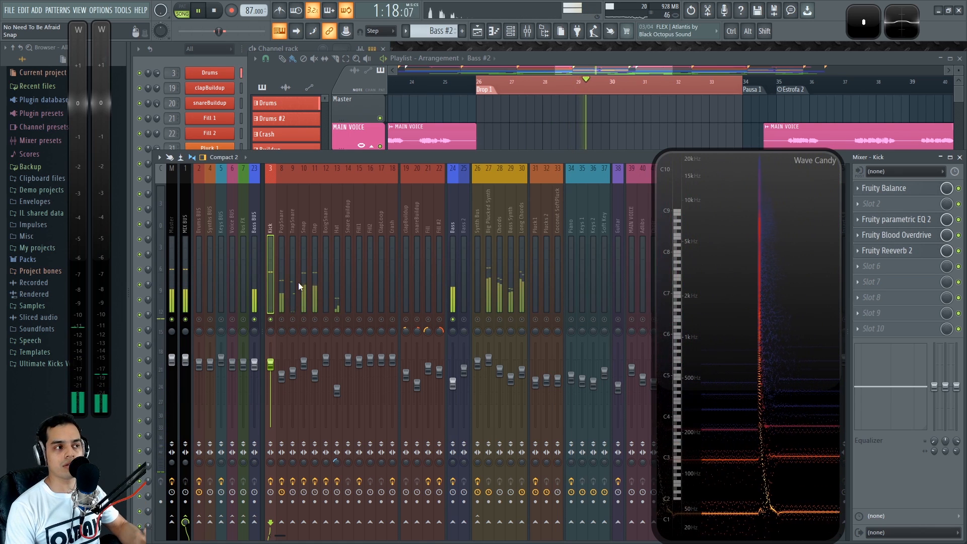
pyautogui.press('space')
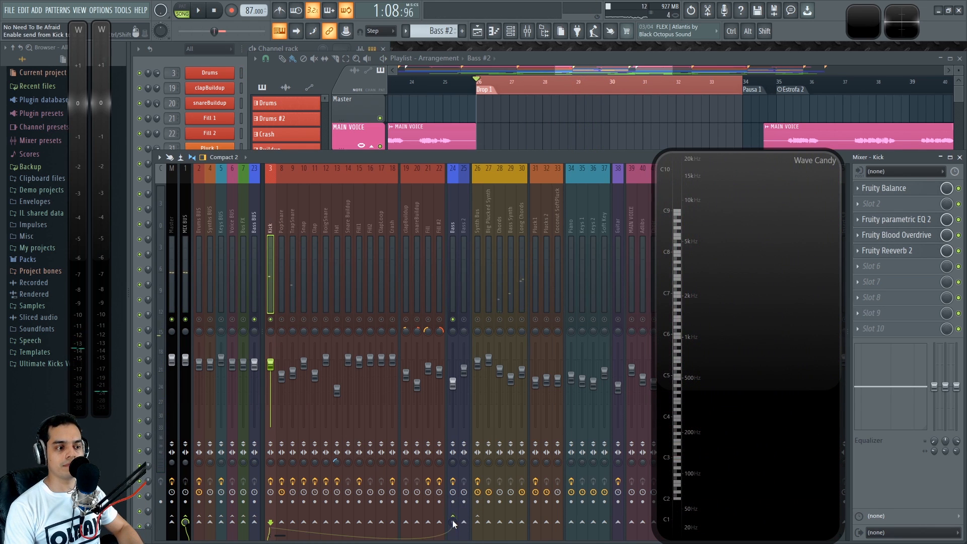
pyautogui.click(453, 204)
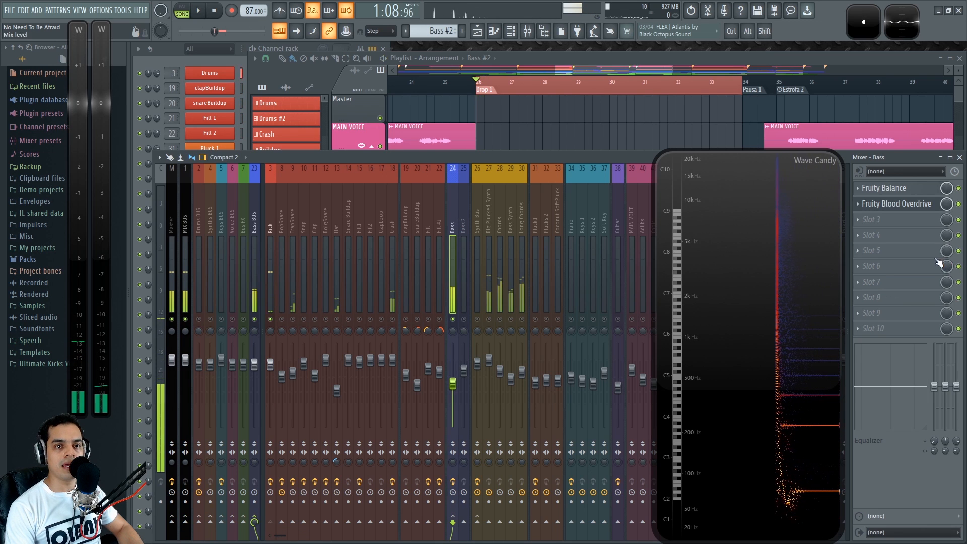
# - Load Fruity Limiter in effect slot 6 of the Bass track, switch it to compressor mode and set its sidechain input to Kick
pyautogui.click(867, 280)
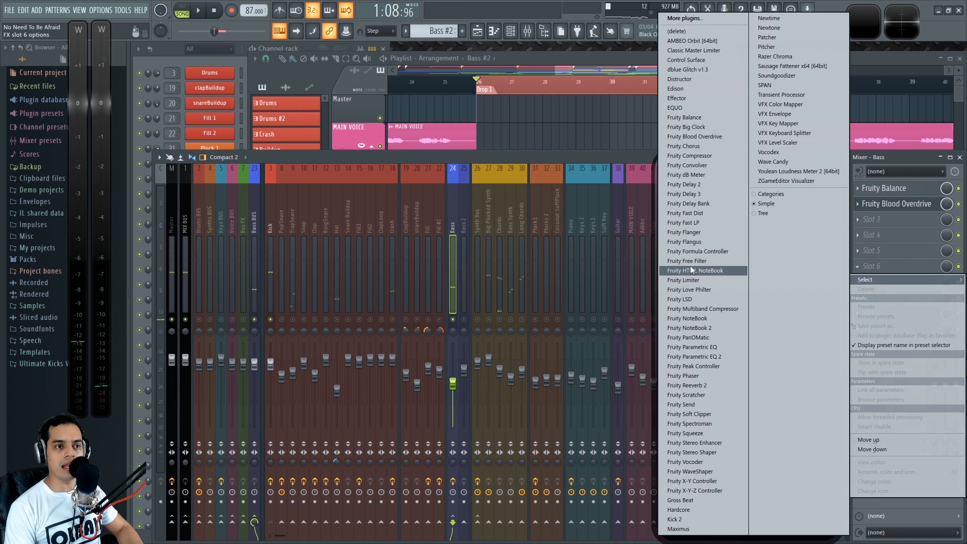
pyautogui.click(697, 280)
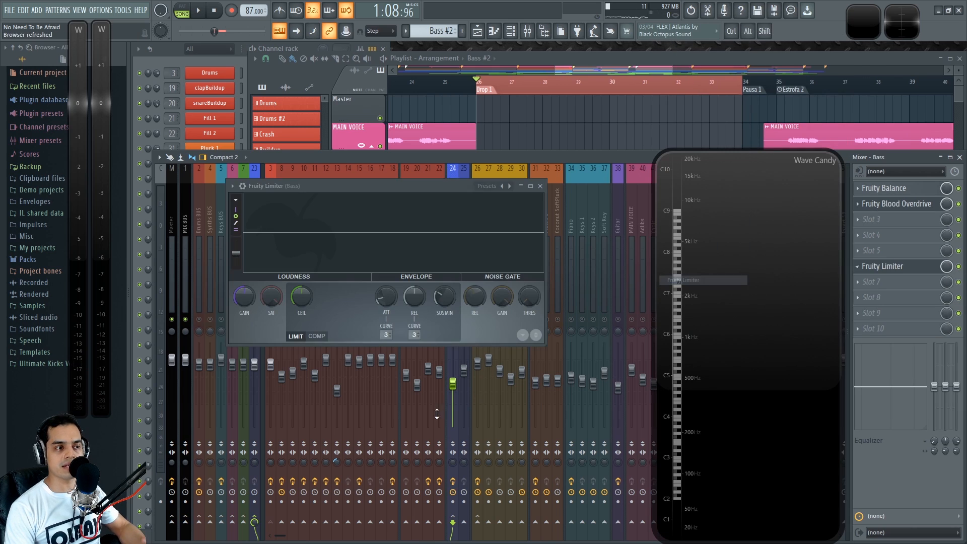
pyautogui.click(317, 335)
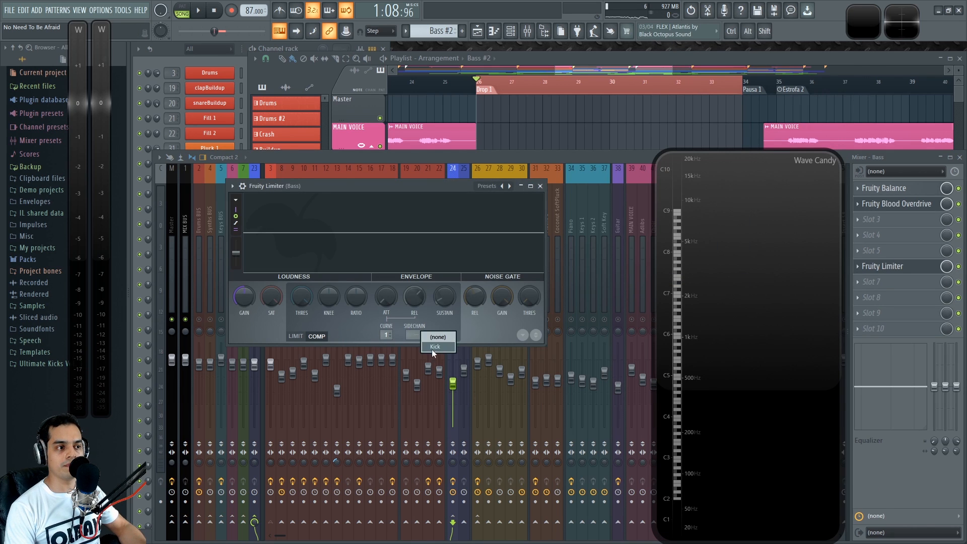
# - Lower the bass compressor's threshold and raise its ratio and knee, setting the knee to about 44%, while checking the kick-triggered ducking
pyautogui.press('space')
pyautogui.moveTo(397, 187); pyautogui.dragTo(448, 217)
pyautogui.moveTo(355, 326); pyautogui.dragTo(355, 354)
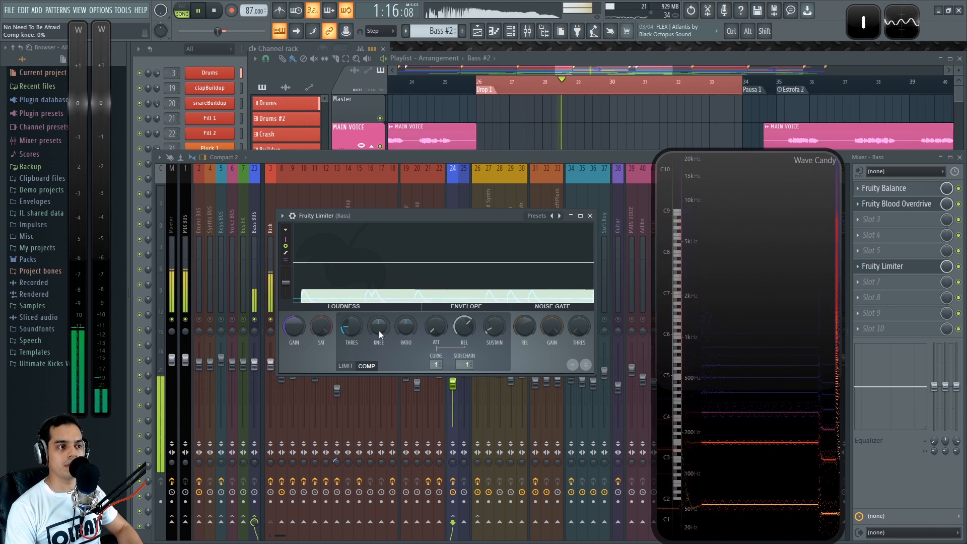
pyautogui.press('space')
pyautogui.moveTo(403, 337); pyautogui.dragTo(403, 322)
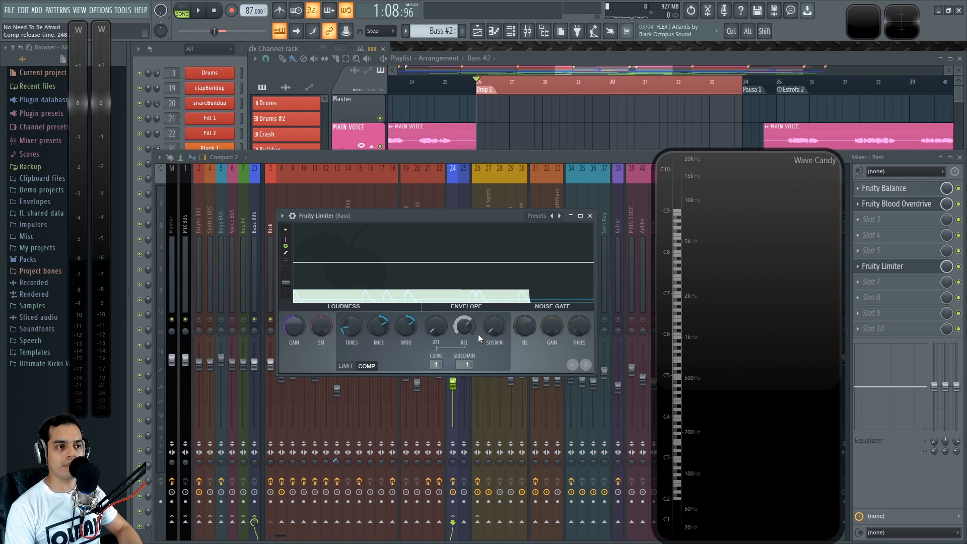
pyautogui.press('space')
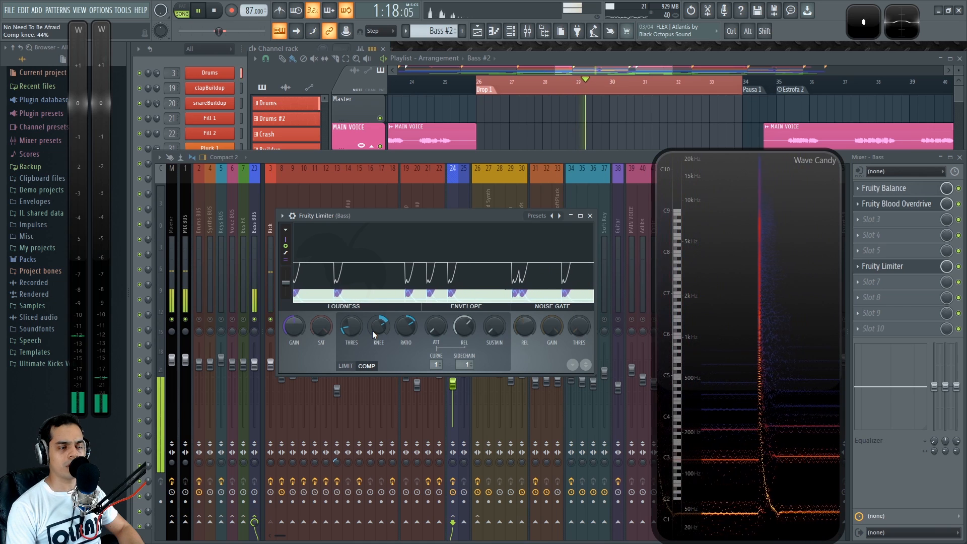
pyautogui.press('space')
# - Try a bass compressor threshold of about -40.6 dB and listen to the ducking
pyautogui.moveTo(353, 328); pyautogui.dragTo(352, 348)
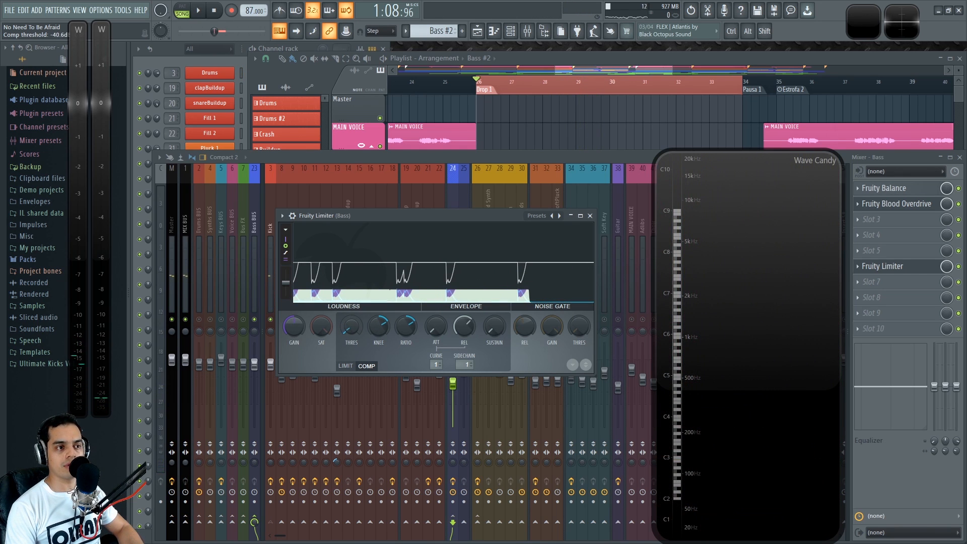
pyautogui.press('space')
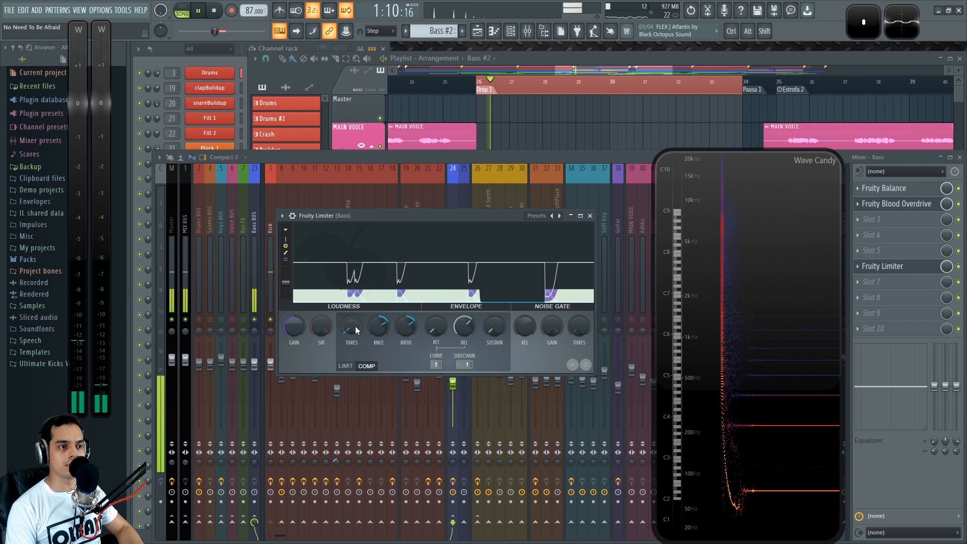
pyautogui.press('space')
# - Raise the bass compressor's threshold to about -26.8 dB, fine-tune it during playback and close Fruity Limiter
pyautogui.moveTo(356, 327); pyautogui.dragTo(355, 315)
pyautogui.press('space')
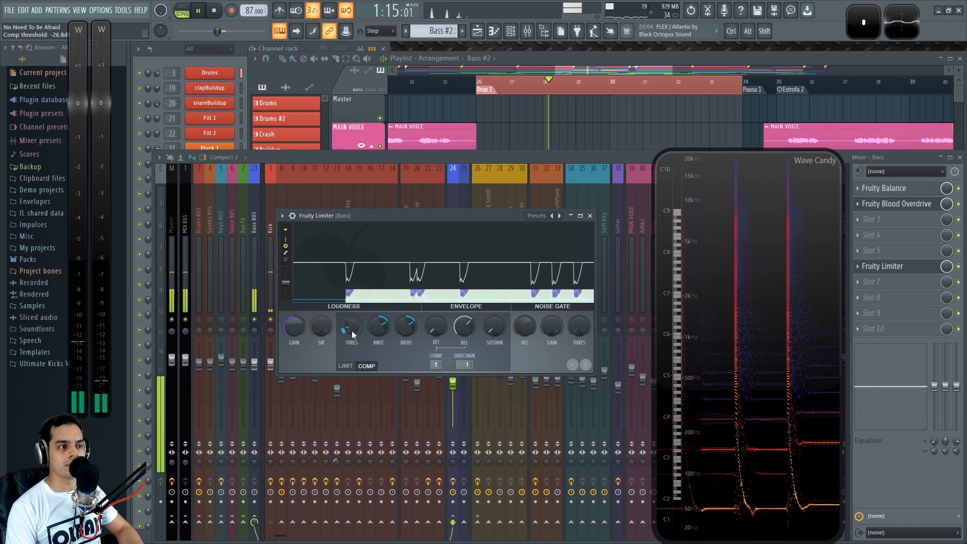
pyautogui.scroll(-3, 355, 333)
pyautogui.press('space')
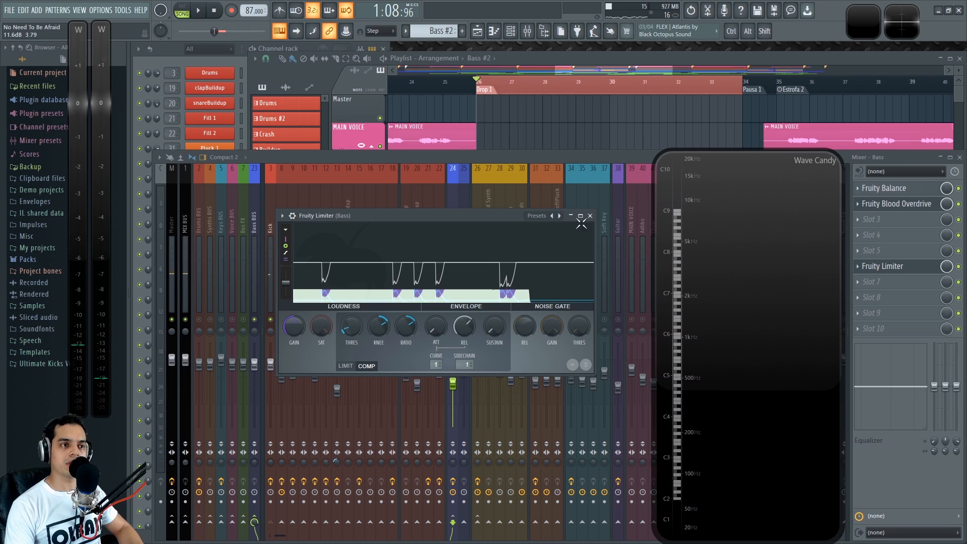
pyautogui.click(590, 216)
# - Show Wave Candy's enlarged vectorscope and listen to the Bass track on its own with the sidechain compression active
pyautogui.press('space')
pyautogui.press('space')
pyautogui.click(872, 21)
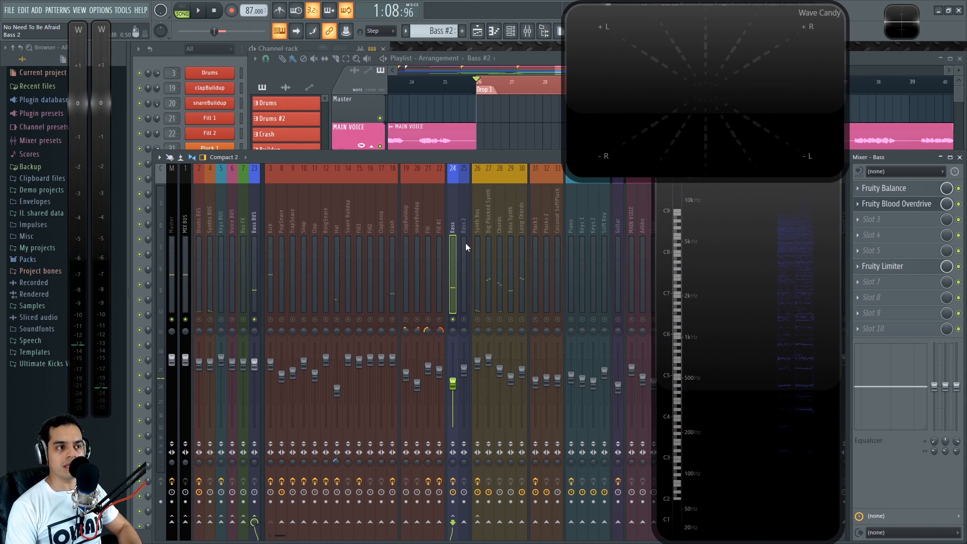
pyautogui.press('space')
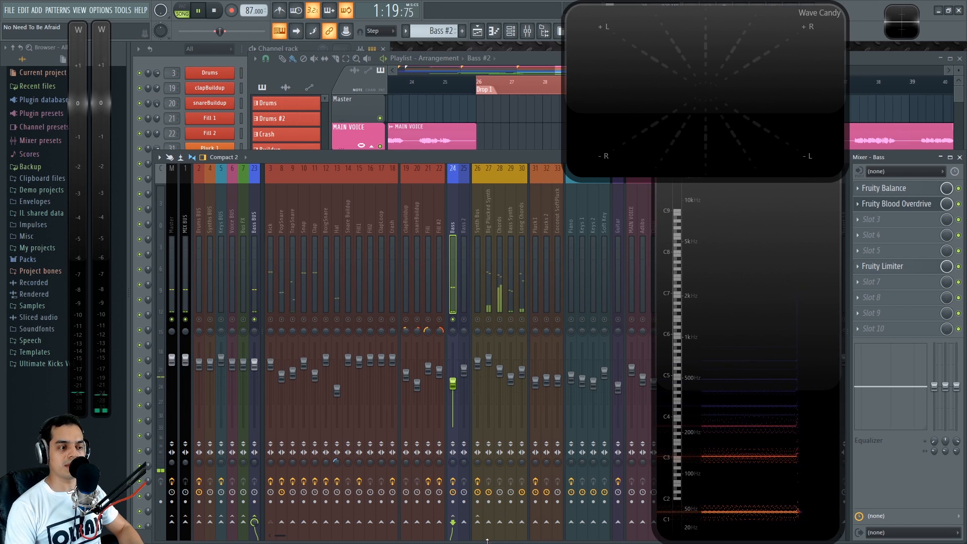
# - Unsolo the Bass track and compare its effects bypassed and enabled within the full mix
pyautogui.press('space')
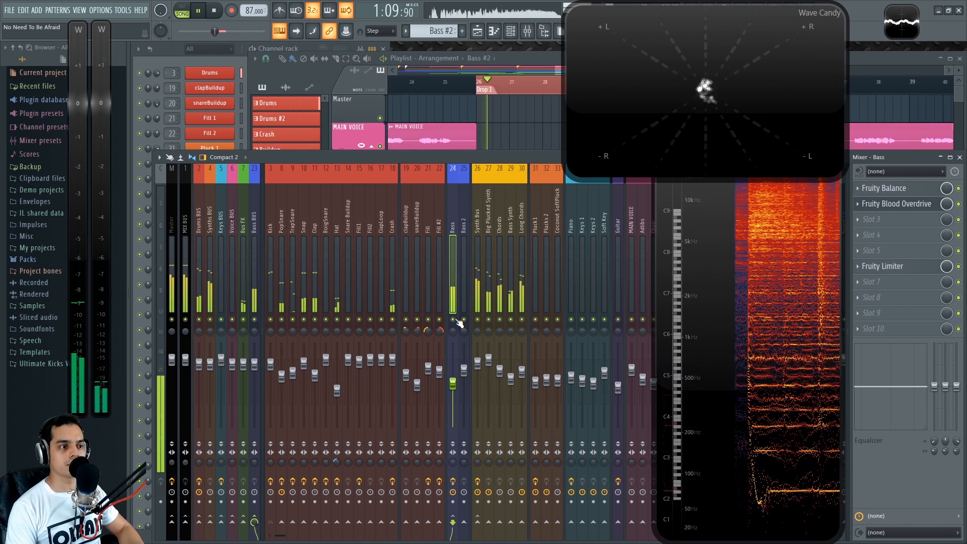
pyautogui.click(457, 483)
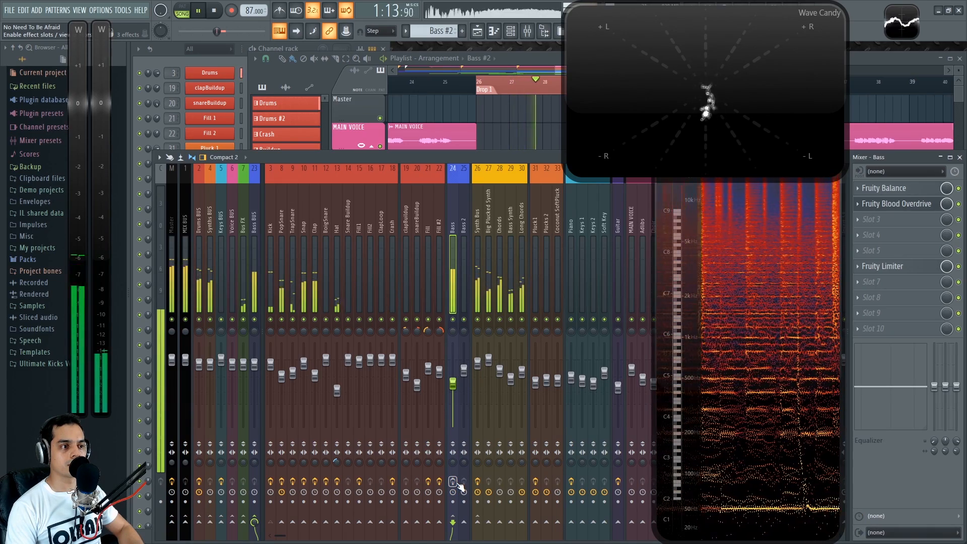
pyautogui.click(457, 483)
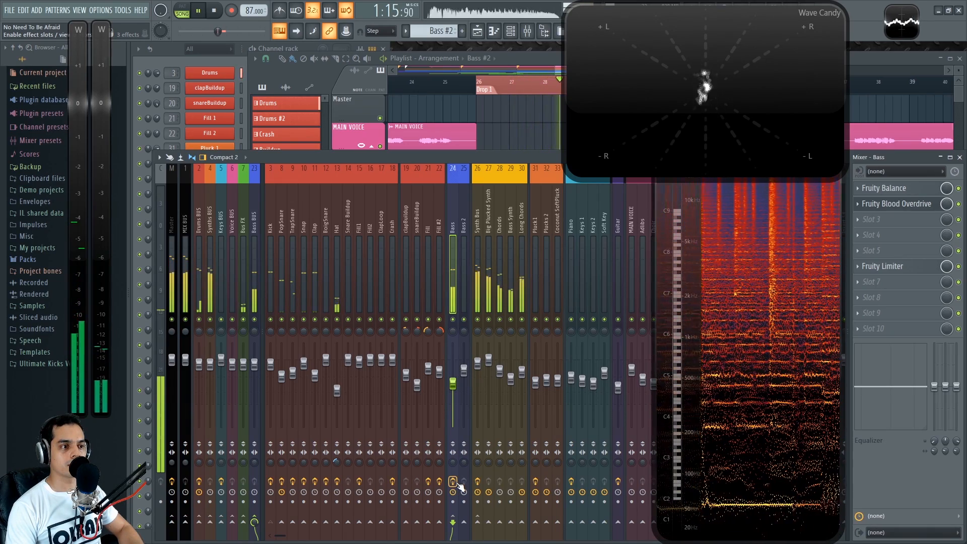
pyautogui.press('space')
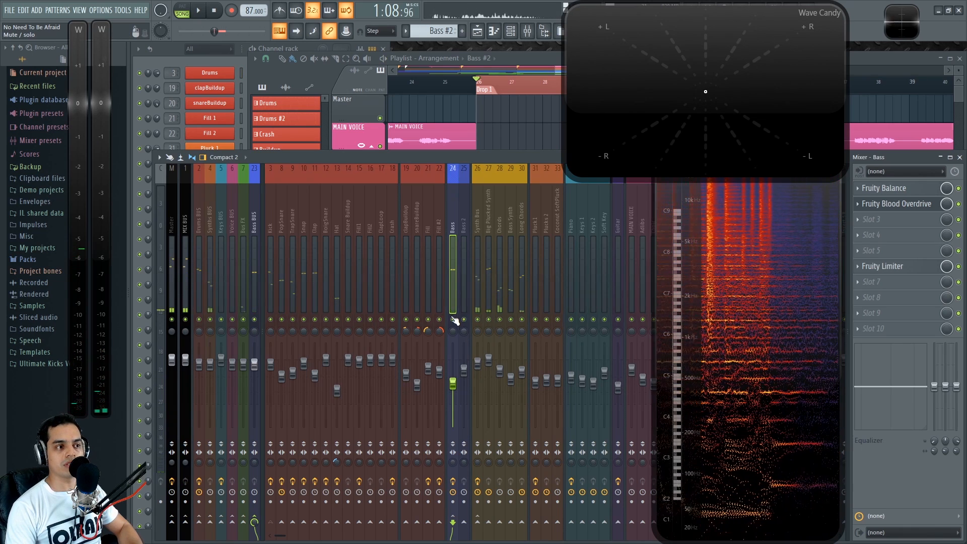
# - Compare the soloed Bass track with its effects bypassed and enabled, and listen to it again in the full mix
pyautogui.press('space')
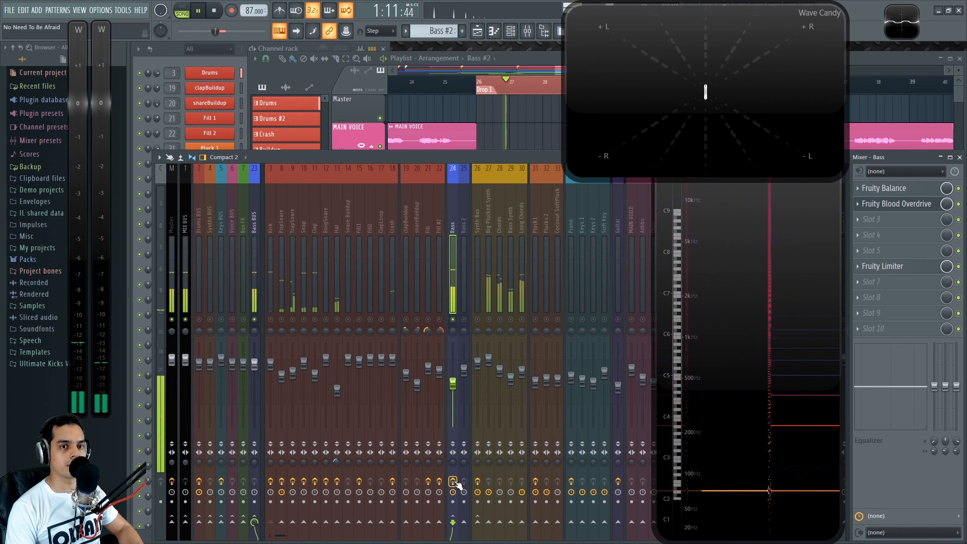
pyautogui.press('space')
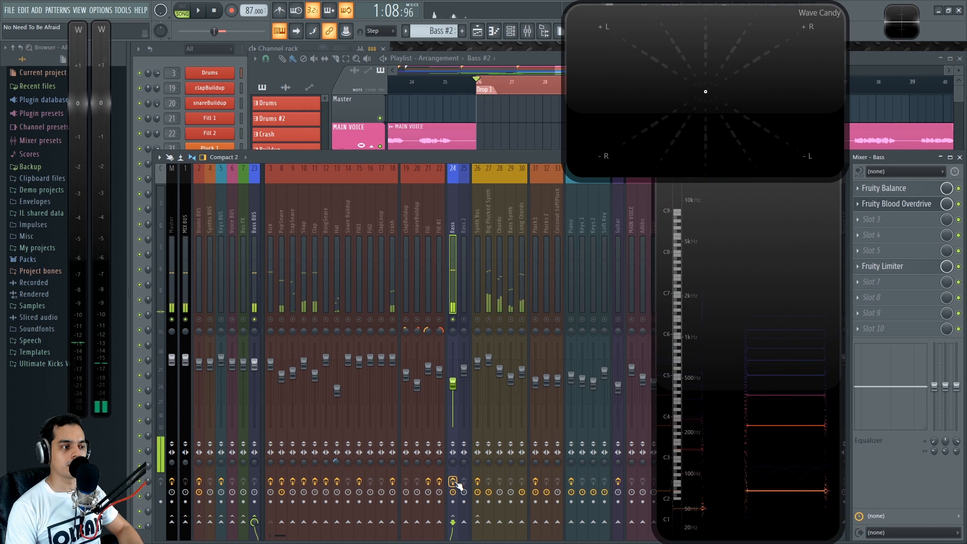
pyautogui.press('space')
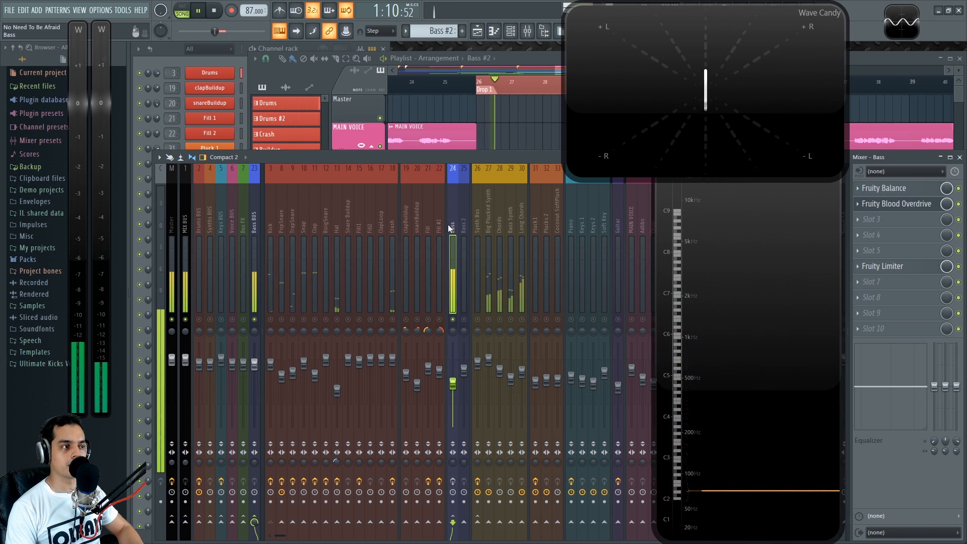
pyautogui.press('space')
pyautogui.press('space')
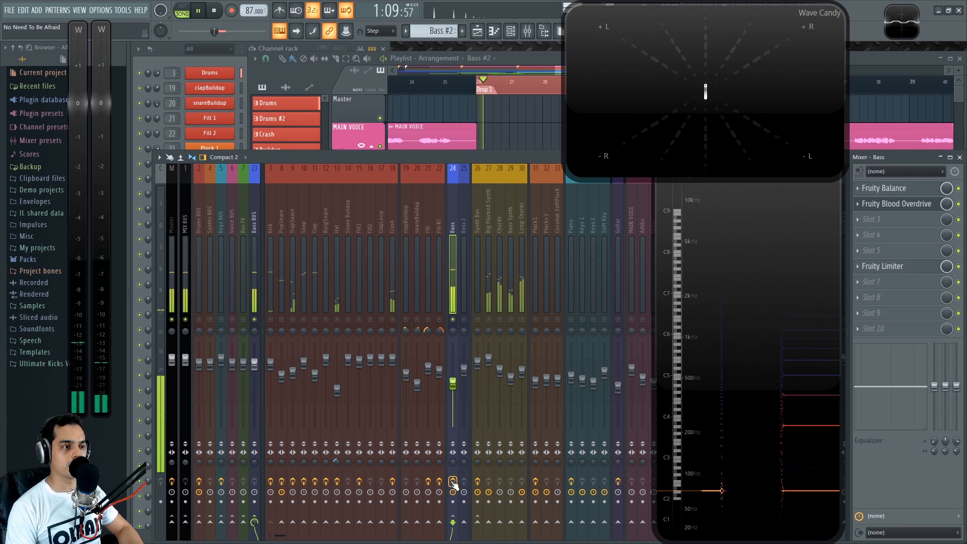
pyautogui.press('space')
pyautogui.press('space')
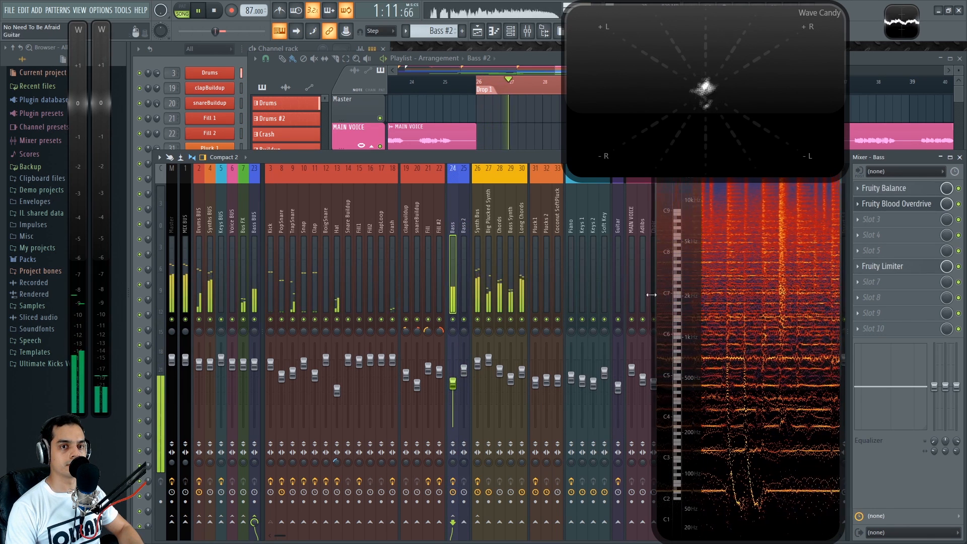
pyautogui.press('space')
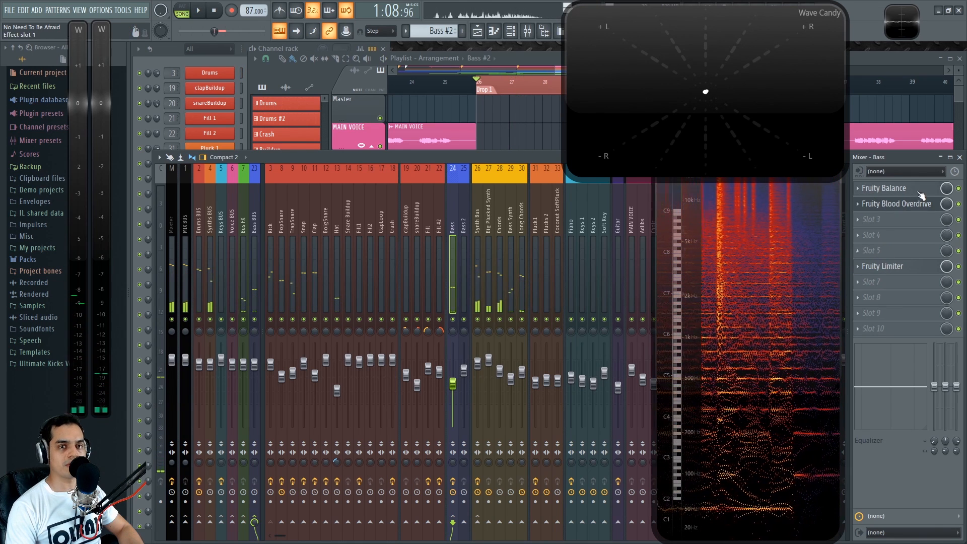
# - Check the bass's Fruity Balance settings, solo the Bass track and audition it with Fruity Blood Overdrive and Fruity Limiter disabled
pyautogui.click(922, 190)
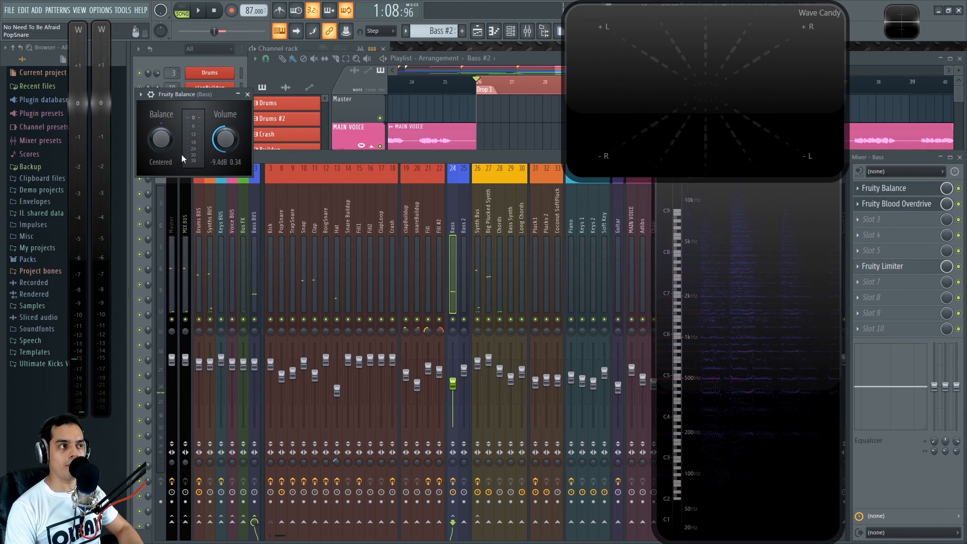
pyautogui.click(247, 95)
pyautogui.rightClick(453, 321)
pyautogui.press('space')
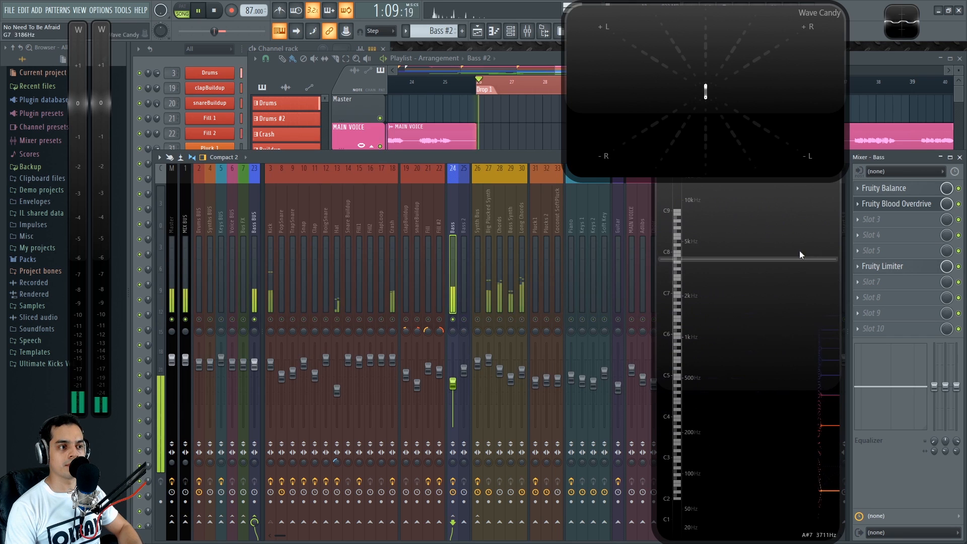
pyautogui.press('space')
pyautogui.click(958, 204)
pyautogui.click(958, 266)
pyautogui.press('space')
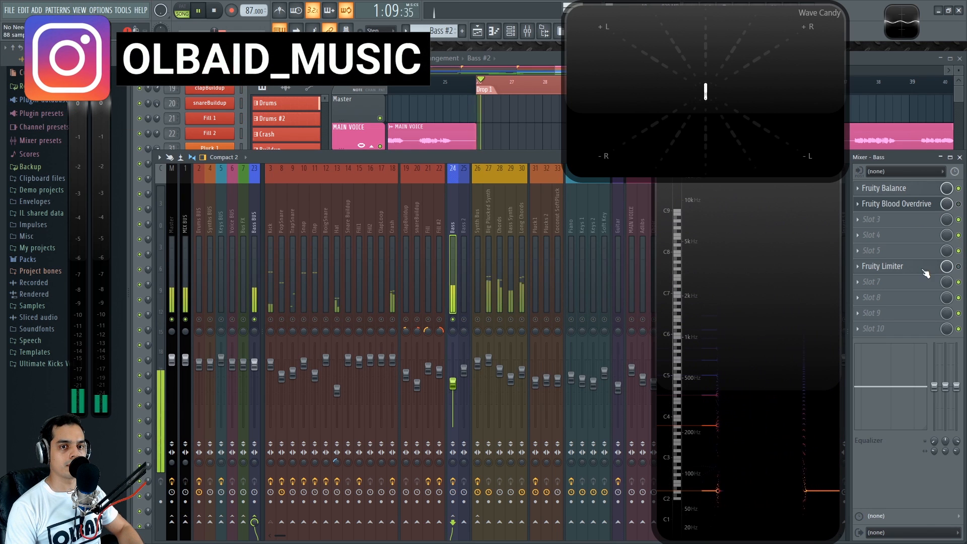
# - Move the bass's Fruity Limiter up to slot 3 and compare the full mix with the overdrive and limiter disabled and enabled
pyautogui.press('space')
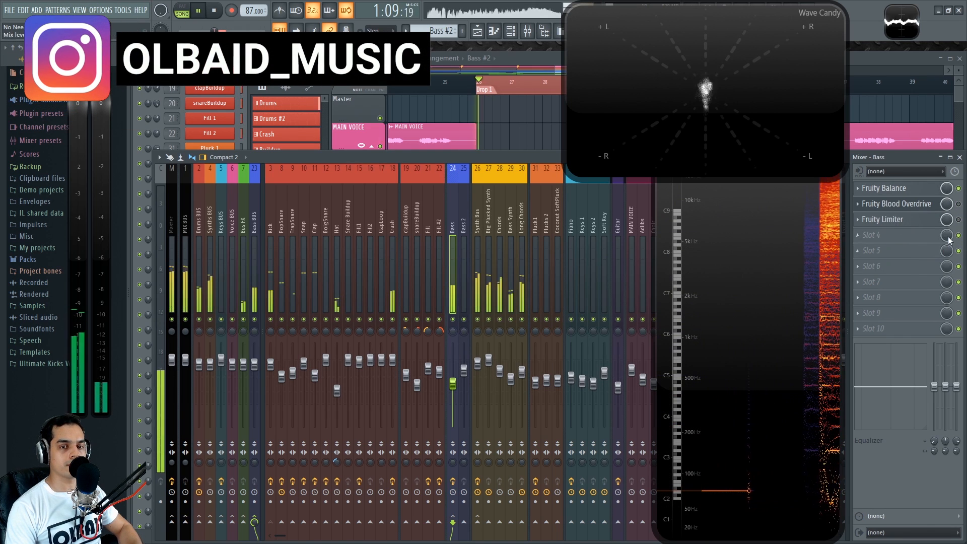
pyautogui.press('space')
pyautogui.press('space')
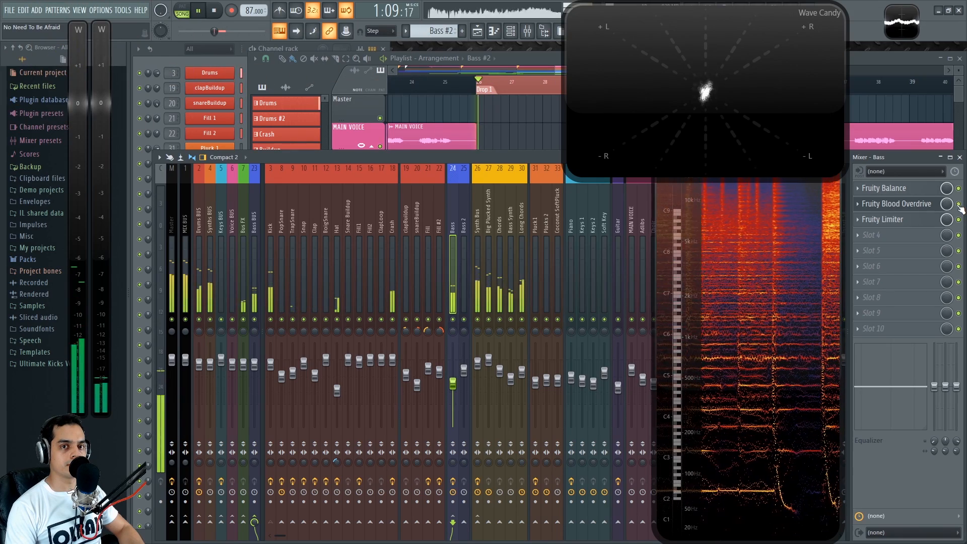
pyautogui.press('space')
pyautogui.press('space')
pyautogui.press('space')
pyautogui.press('space')
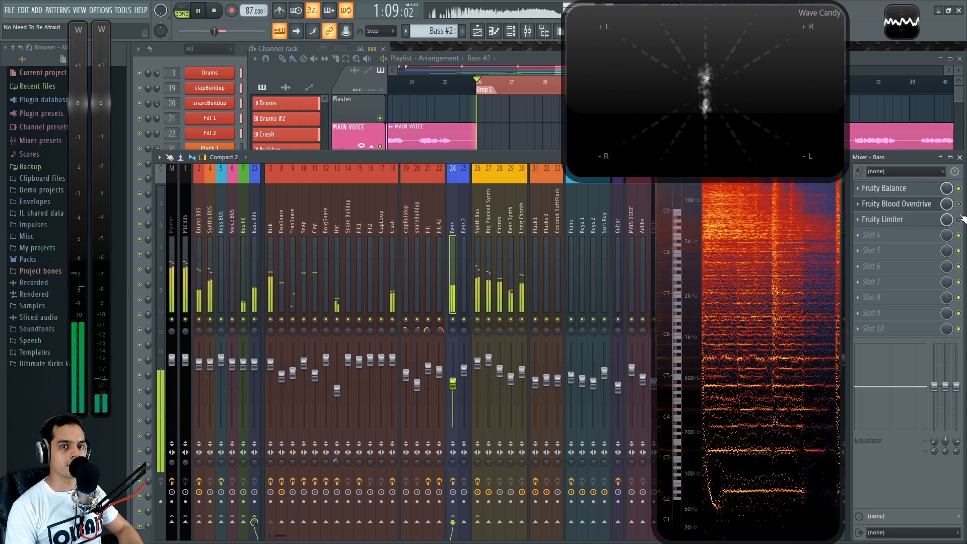
pyautogui.press('space')
pyautogui.press('space')
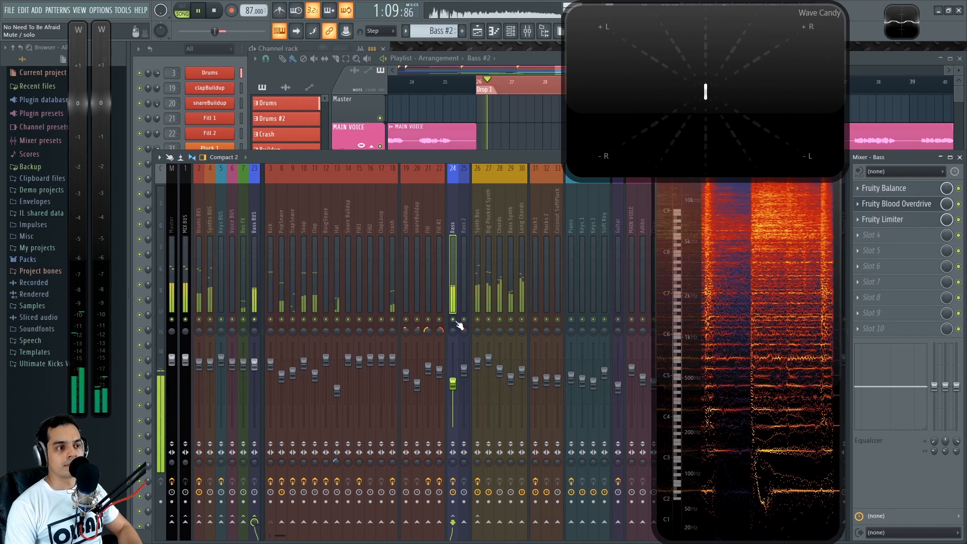
# - Stop playback, solo the Bass 2 track, and move the playlist position from Drop 1 to just before the Estrofa 1 marker
pyautogui.press('space')
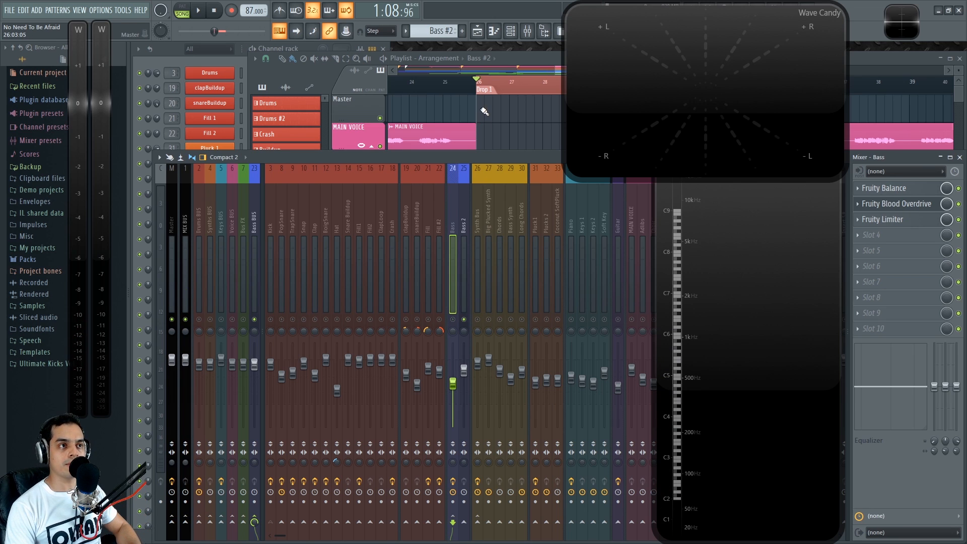
pyautogui.click(506, 86)
pyautogui.scroll(-3, 520, 147)
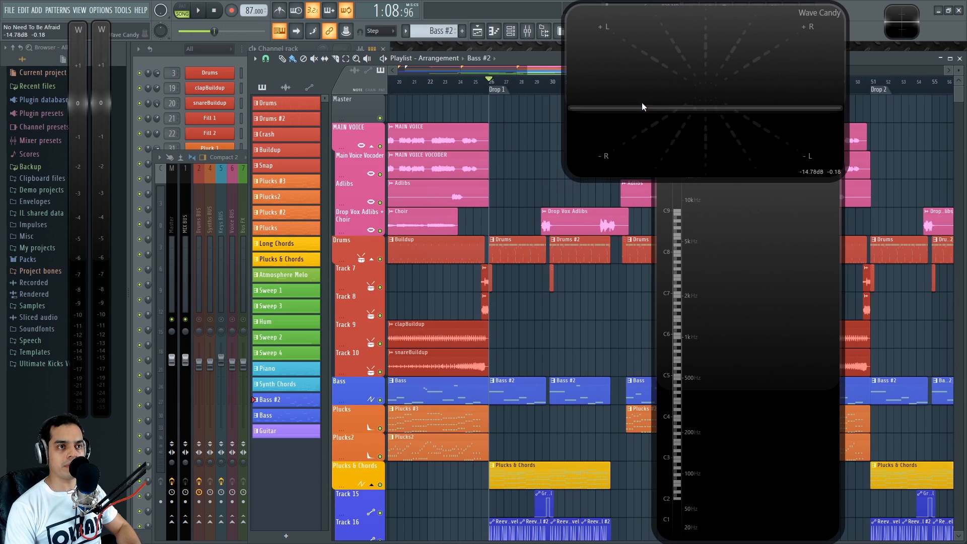
pyautogui.moveTo(530, 170); pyautogui.dragTo(703, 170)
pyautogui.scroll(2, 502, 114)
pyautogui.moveTo(473, 115); pyautogui.dragTo(531, 115)
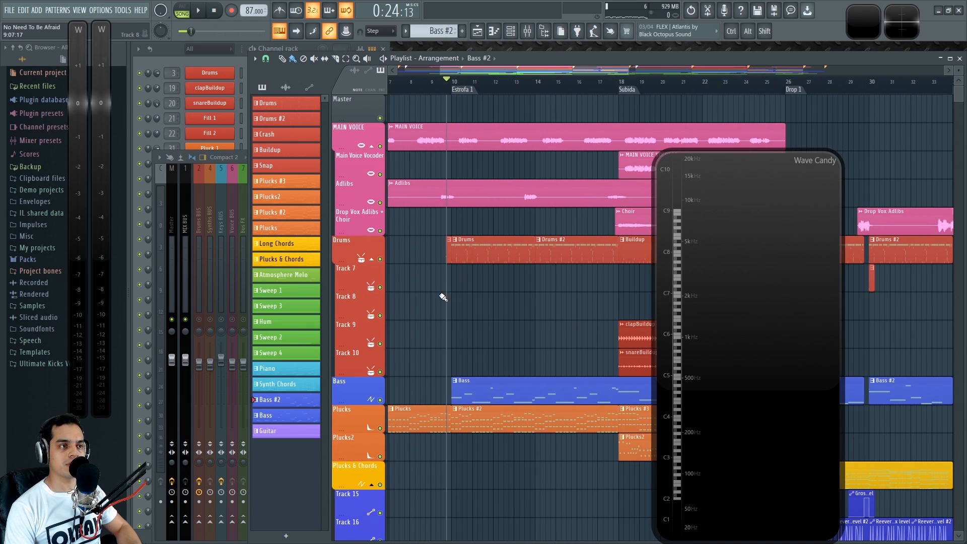
# - Play the verse from Estrofa 1 and listen to Bass 2 in the full mix and soloed
pyautogui.scroll(1, 452, 75)
pyautogui.press('space')
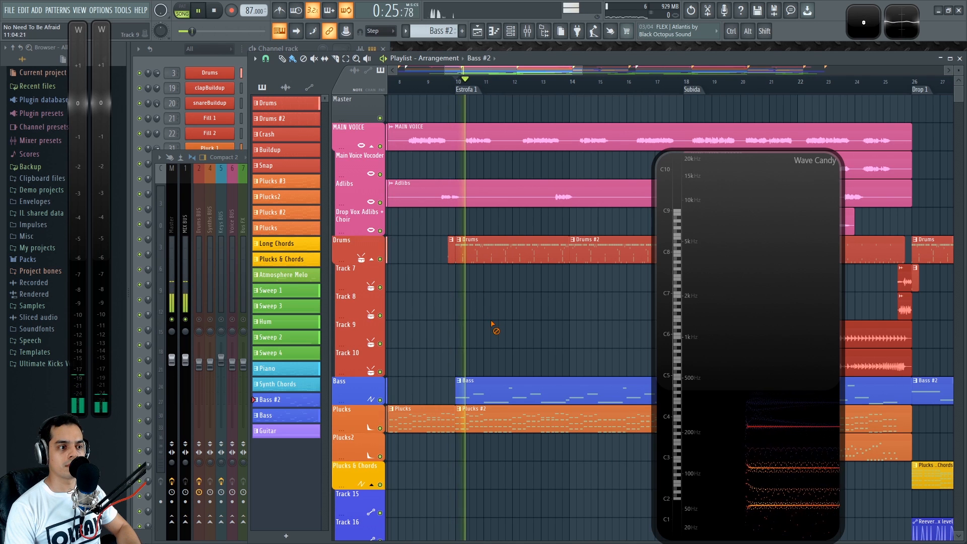
pyautogui.press('F9')
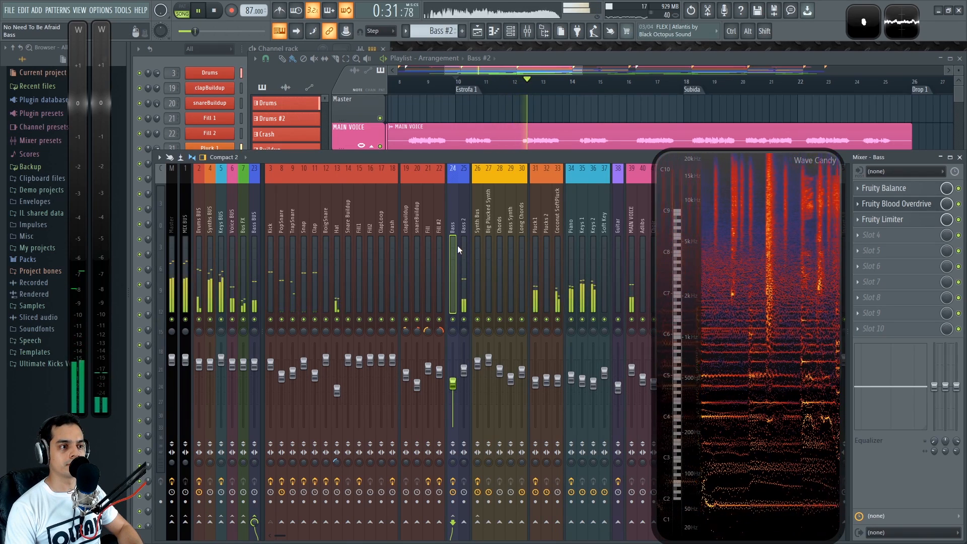
pyautogui.press('space')
pyautogui.press('space')
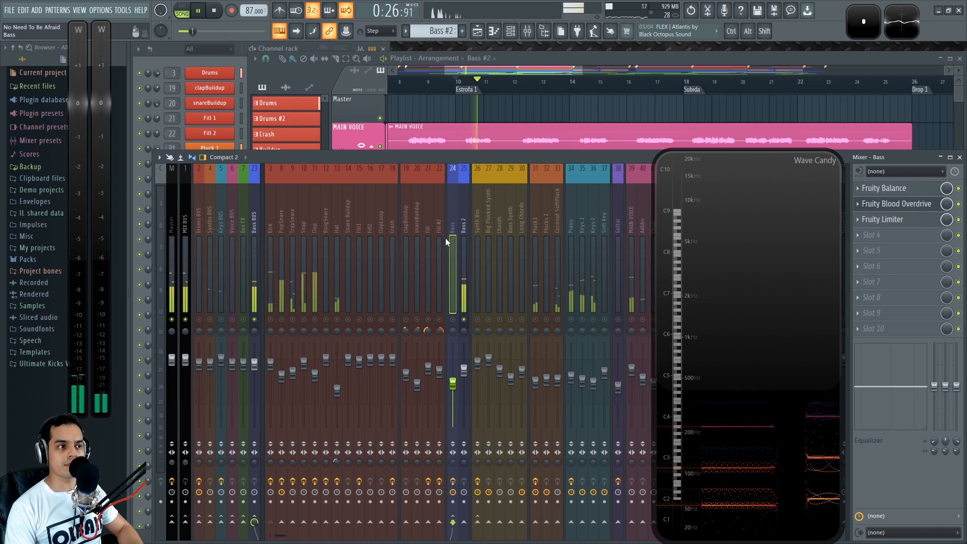
# - Add Fruity Blood Overdrive to slot 1 of Bass 2 and raise its pre-amp while lowering its post gain
pyautogui.click(861, 207)
pyautogui.moveTo(878, 261); pyautogui.dragTo(462, 222)
pyautogui.click(397, 147)
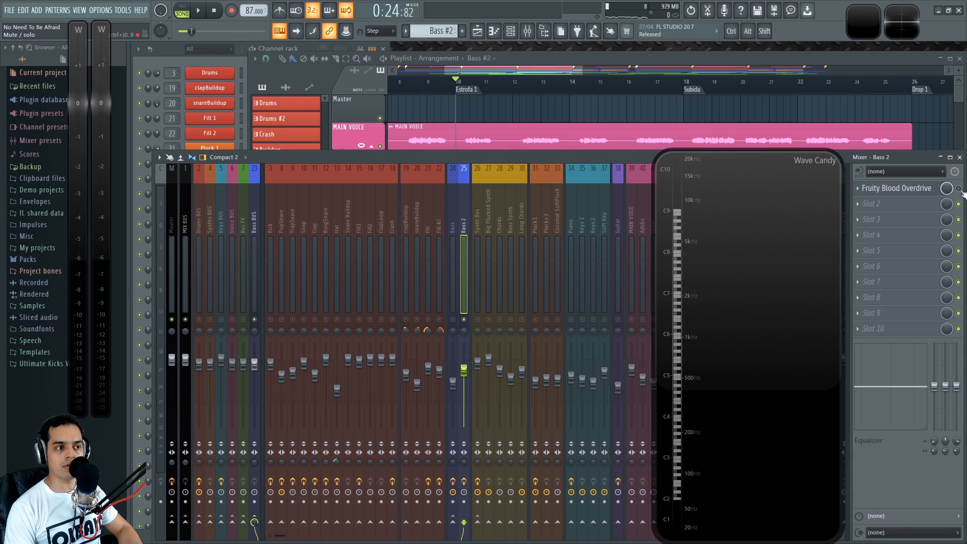
# - Play the soloed Bass 2 from Estrofa 1 with its Fruity Blood Overdrive enabled and disabled
pyautogui.press('space')
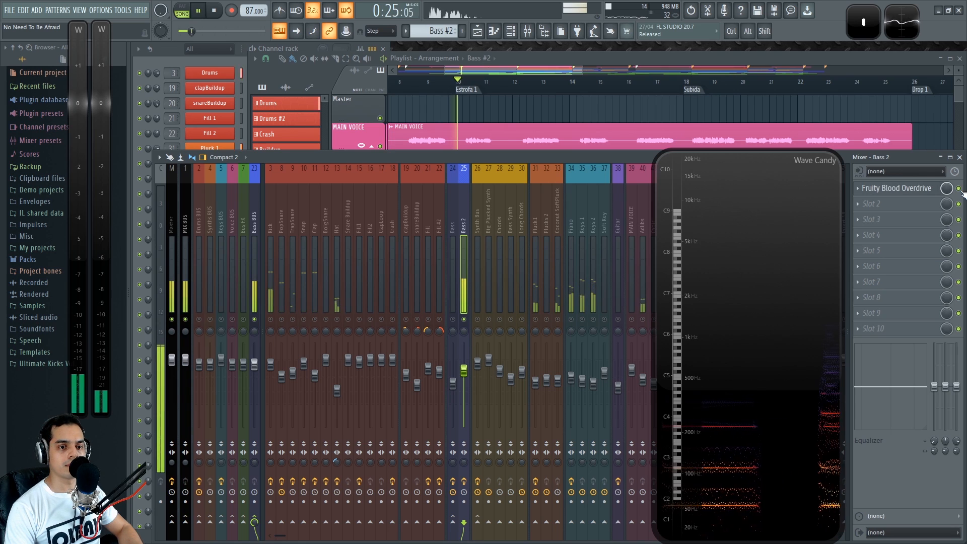
pyautogui.click(958, 188)
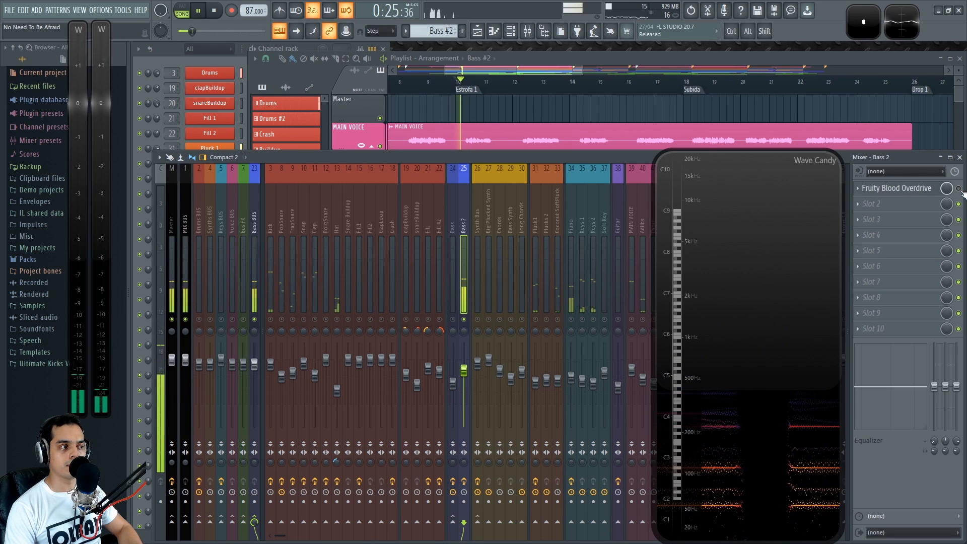
pyautogui.press('space')
pyautogui.press('space')
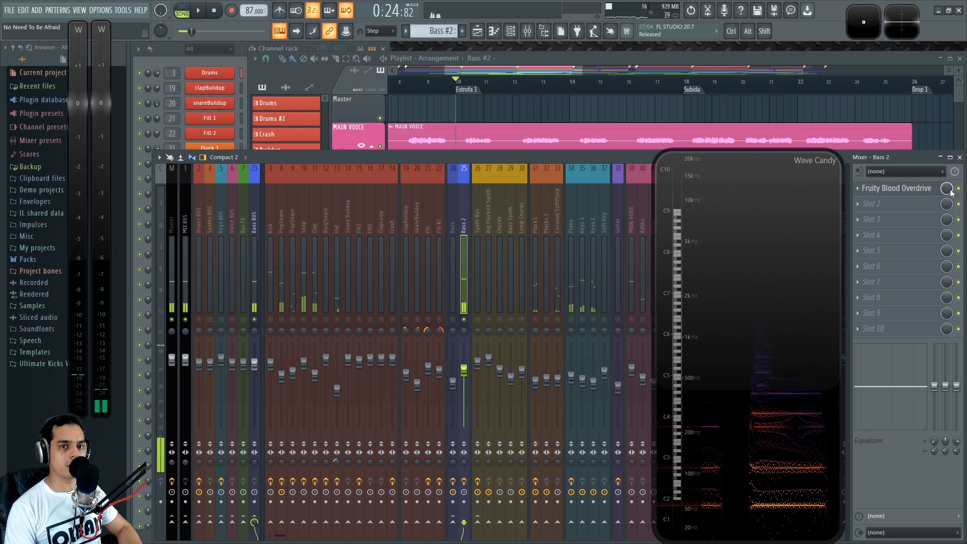
# - Disable Fruity Blood Overdrive on Bass 2 and add Fruity Fast Dist to slot 2
pyautogui.click(931, 190)
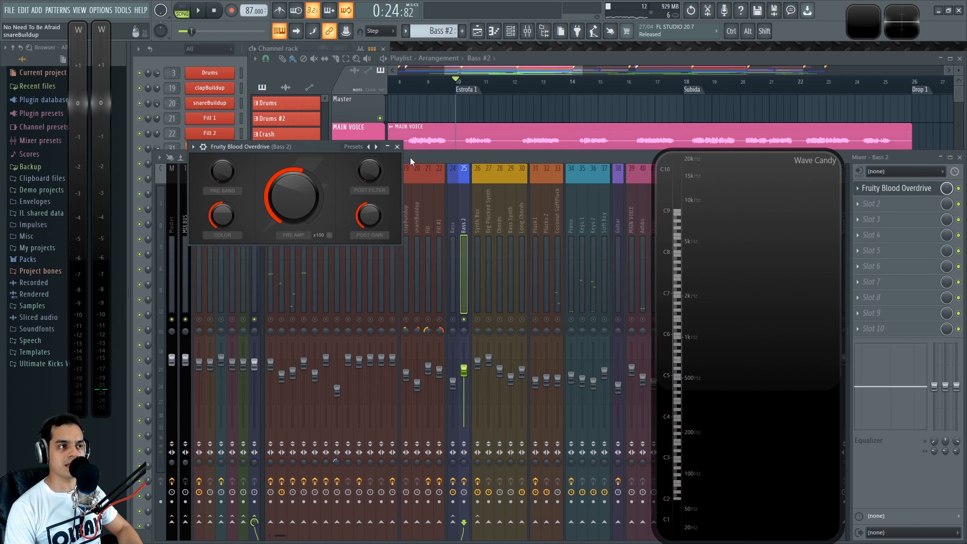
pyautogui.click(958, 189)
pyautogui.click(867, 205)
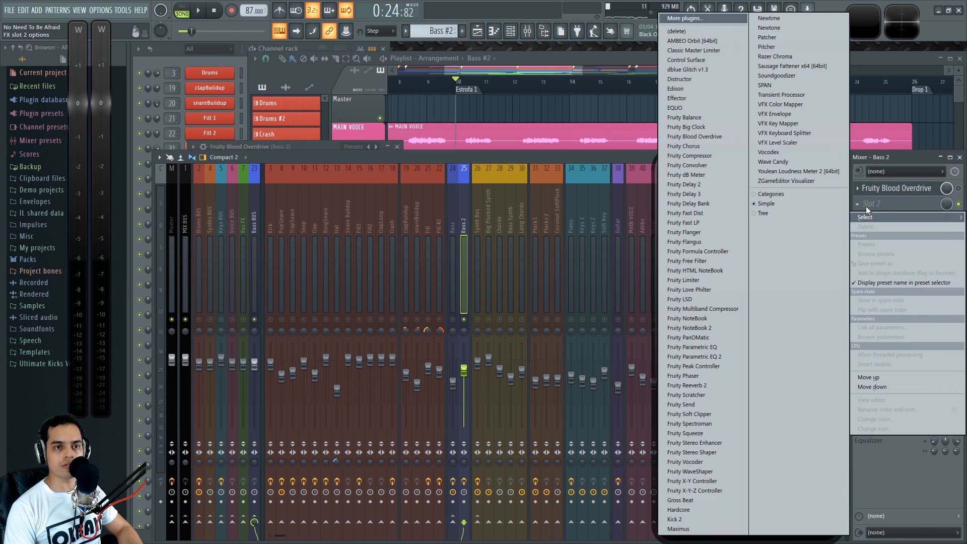
pyautogui.click(697, 217)
pyautogui.moveTo(256, 160); pyautogui.dragTo(360, 200)
# - Reduce the Fruity Fast Dist mix level to about 43% while repeatedly auditioning the start of the verse
pyautogui.press('space')
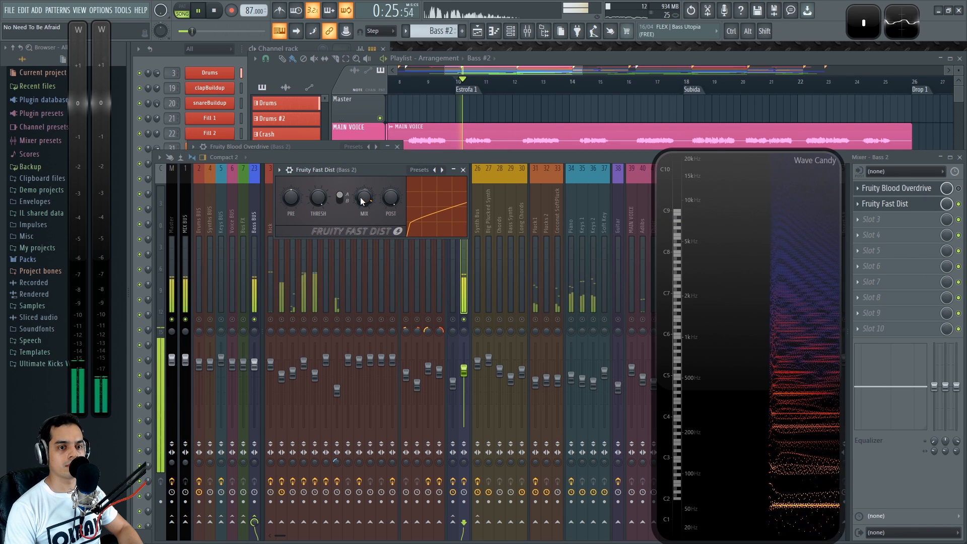
pyautogui.press('space')
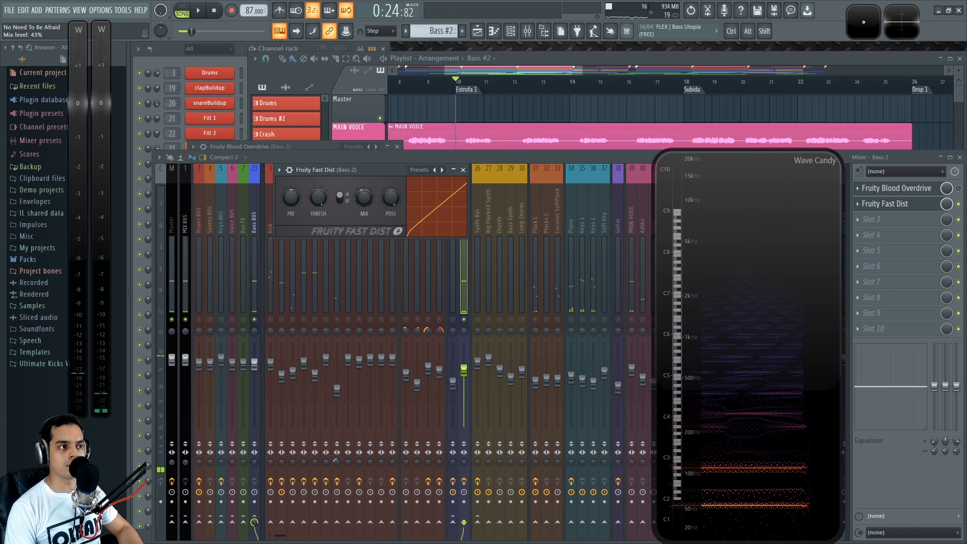
pyautogui.moveTo(364, 199); pyautogui.dragTo(364, 201)
pyautogui.press('space')
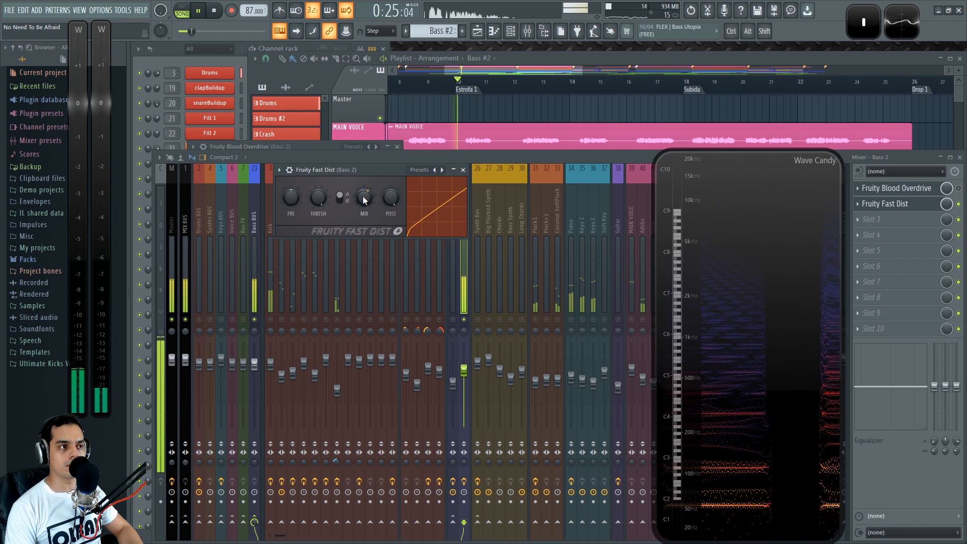
pyautogui.press('space')
pyautogui.press('space')
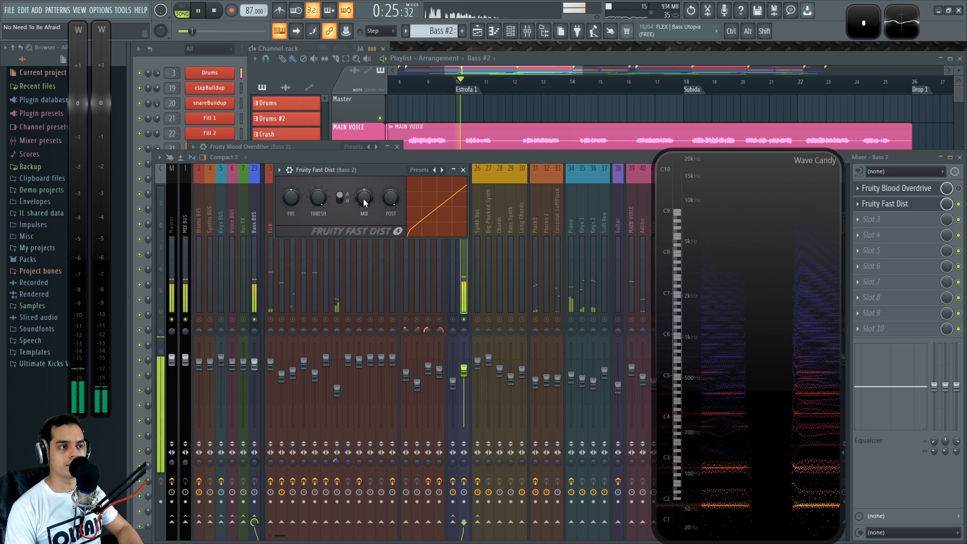
pyautogui.press('space')
pyautogui.press('space')
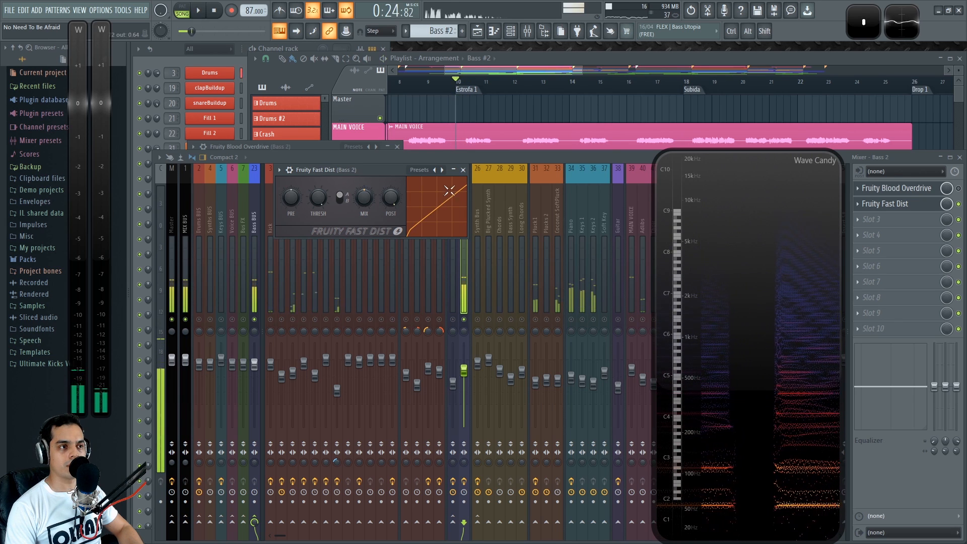
pyautogui.press('space')
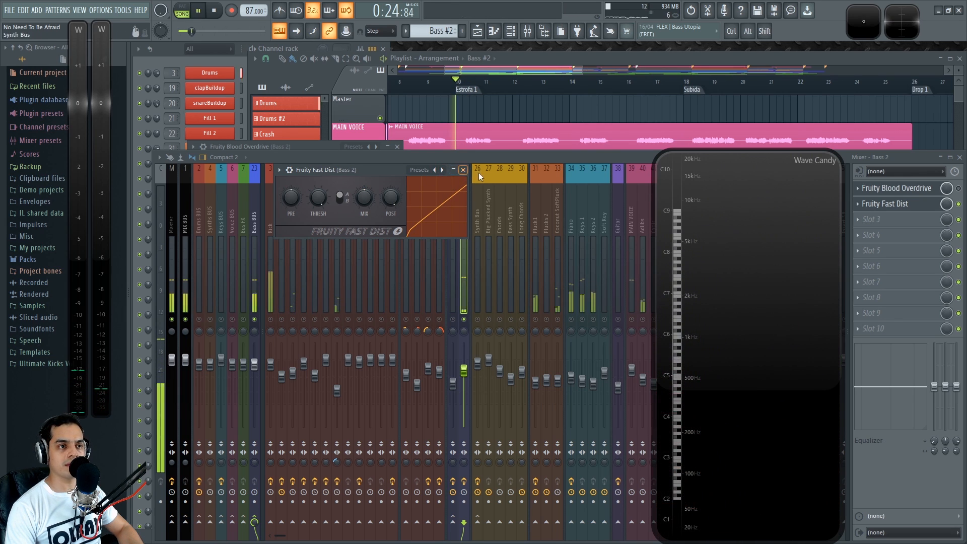
# - Compare the soloed Bass 2 with Fruity Fast Dist disabled and enabled
pyautogui.press('space')
pyautogui.click(959, 204)
pyautogui.press('space')
pyautogui.press('space')
pyautogui.click(959, 205)
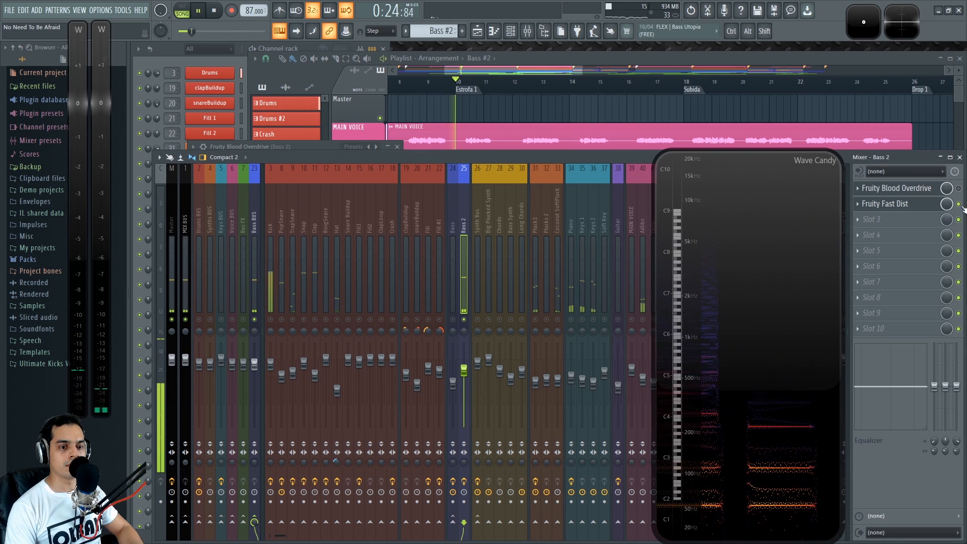
pyautogui.press('space')
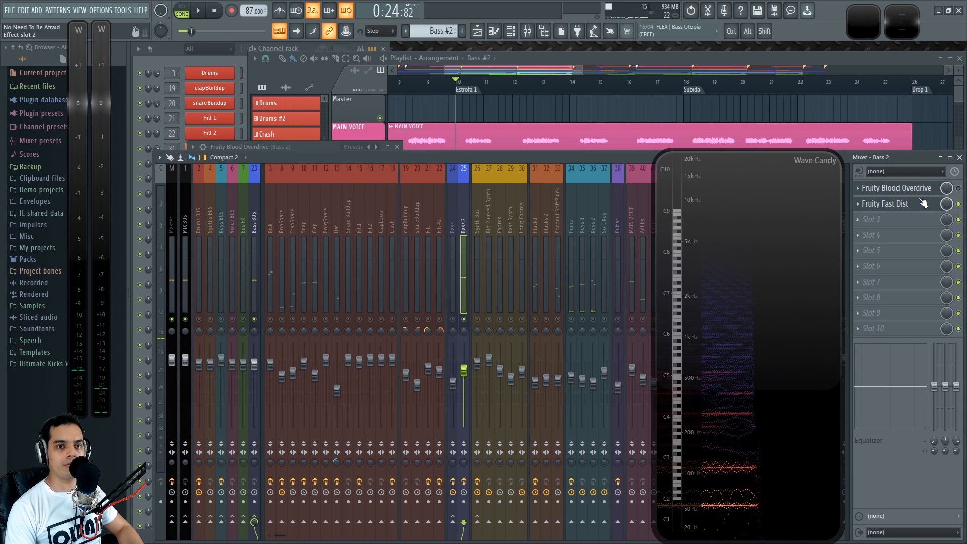
# - Re-enable Fruity Blood Overdrive on Bass 2, lower its pre-amp and raise its post gain
pyautogui.click(958, 188)
pyautogui.press('space')
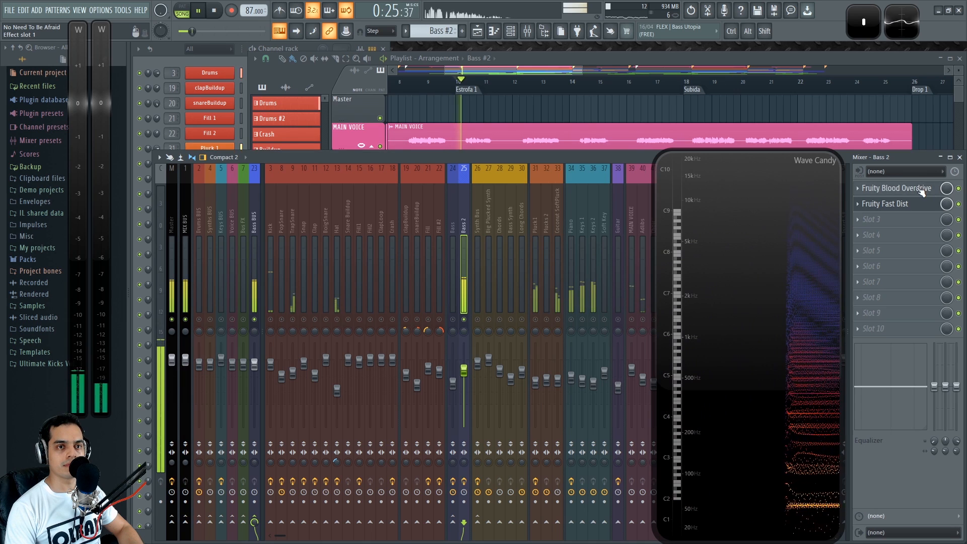
pyautogui.click(896, 187)
pyautogui.press('space')
pyautogui.moveTo(291, 202); pyautogui.dragTo(291, 232)
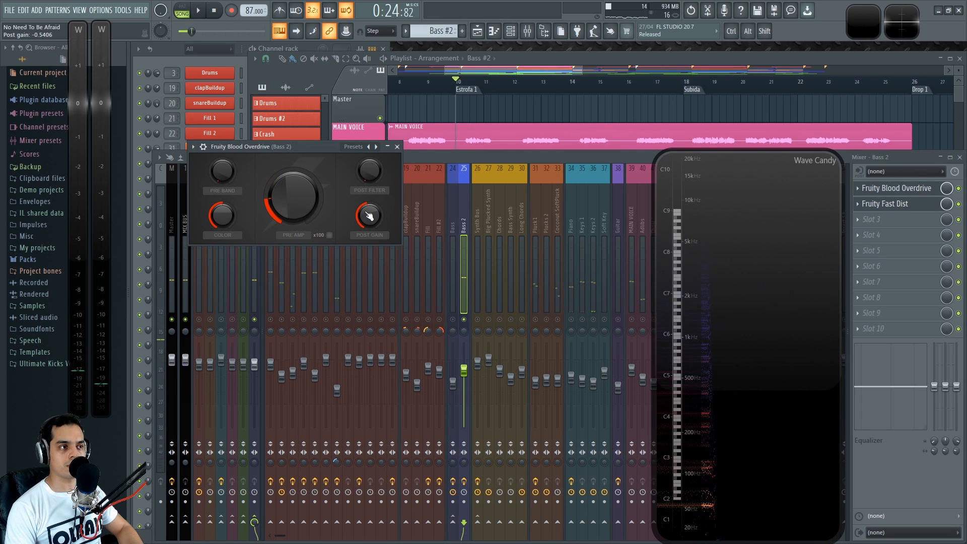
pyautogui.press('space')
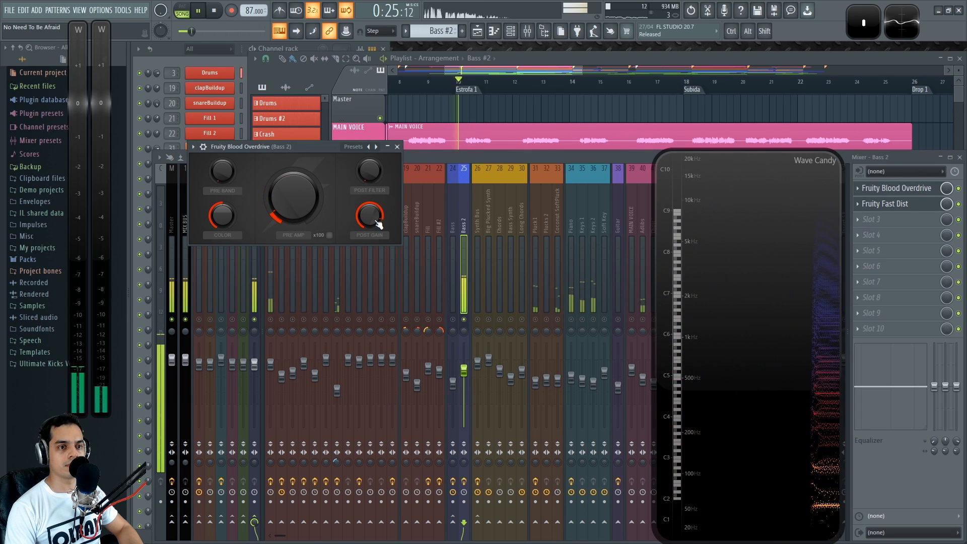
# - Compare the soloed Bass 2 with its whole effects chain bypassed and enabled at the start of the verse
pyautogui.press('space')
pyautogui.press('space')
pyautogui.press('space')
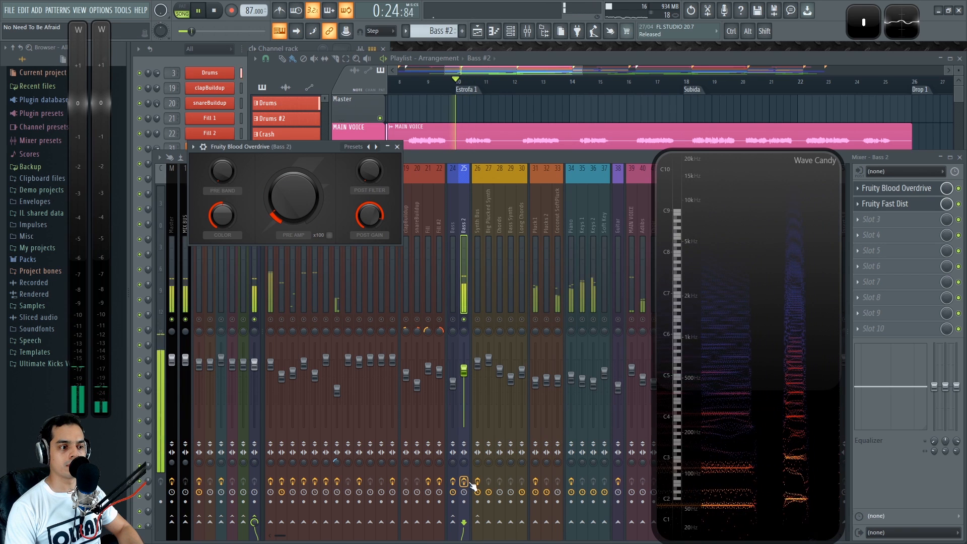
pyautogui.click(468, 484)
pyautogui.press('space')
pyautogui.press('space')
pyautogui.press('space')
pyautogui.press('space')
pyautogui.press('space')
pyautogui.press('space')
pyautogui.press('space')
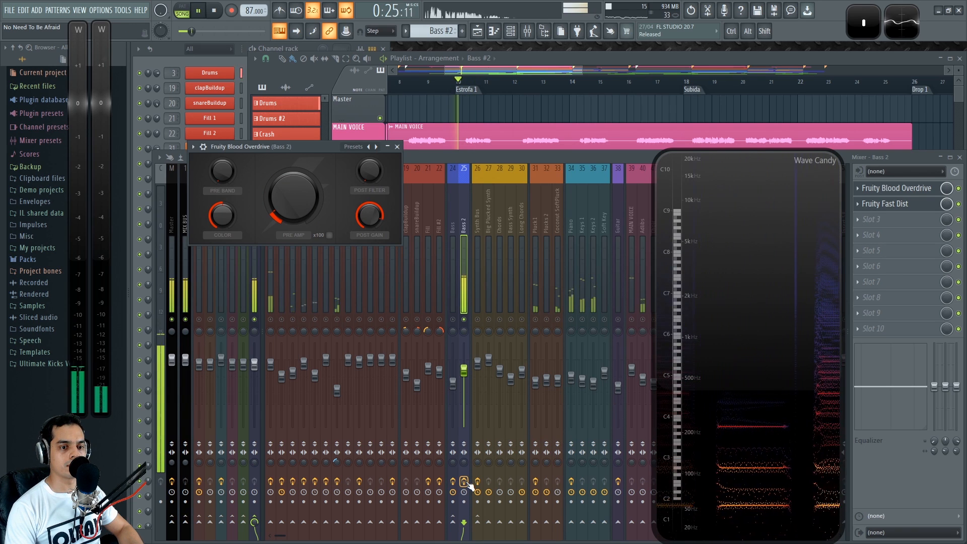
pyautogui.press('space')
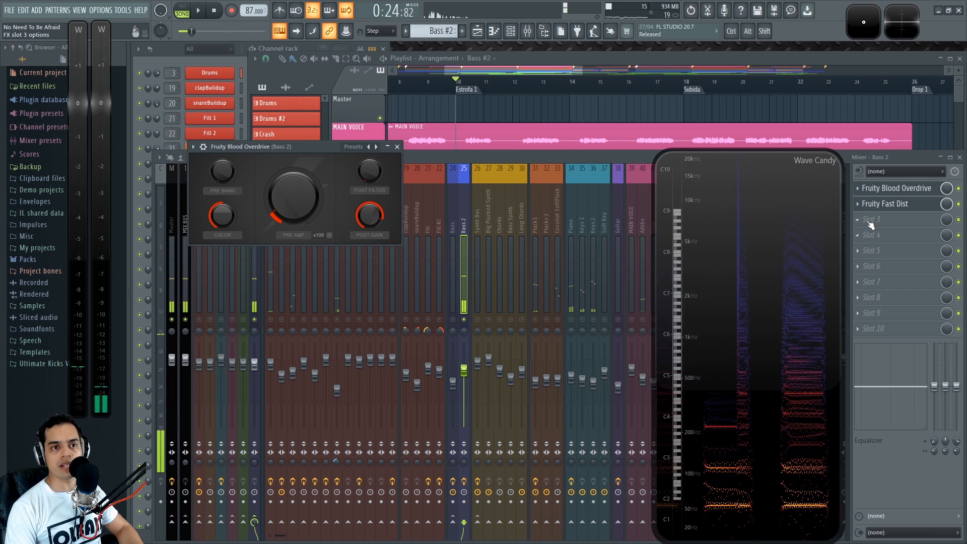
# - Add Fruity parametric EQ 2 to slot 3 of Bass 2 and enlarge its window
pyautogui.click(870, 219)
pyautogui.click(713, 354)
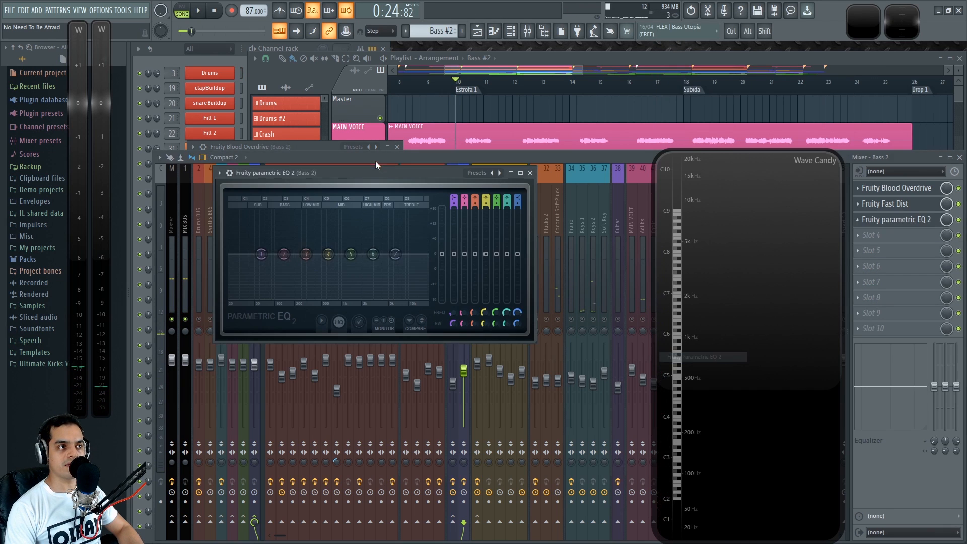
pyautogui.moveTo(522, 312); pyautogui.dragTo(612, 358)
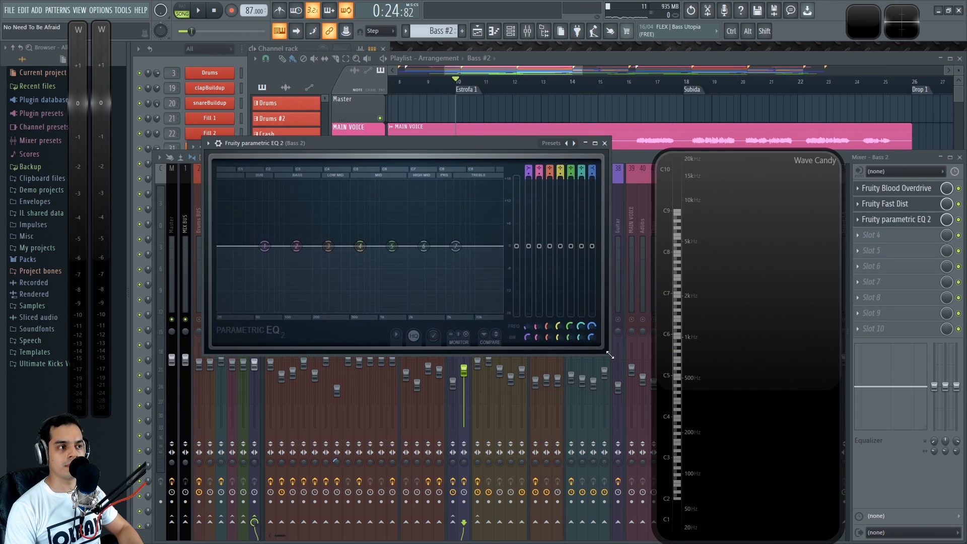
# - Cut EQ band 4 by about 6.3 dB near 327 Hz and pull the high-shelf band 7 down into the mids during playback
pyautogui.press('space')
pyautogui.moveTo(362, 248); pyautogui.dragTo(332, 271)
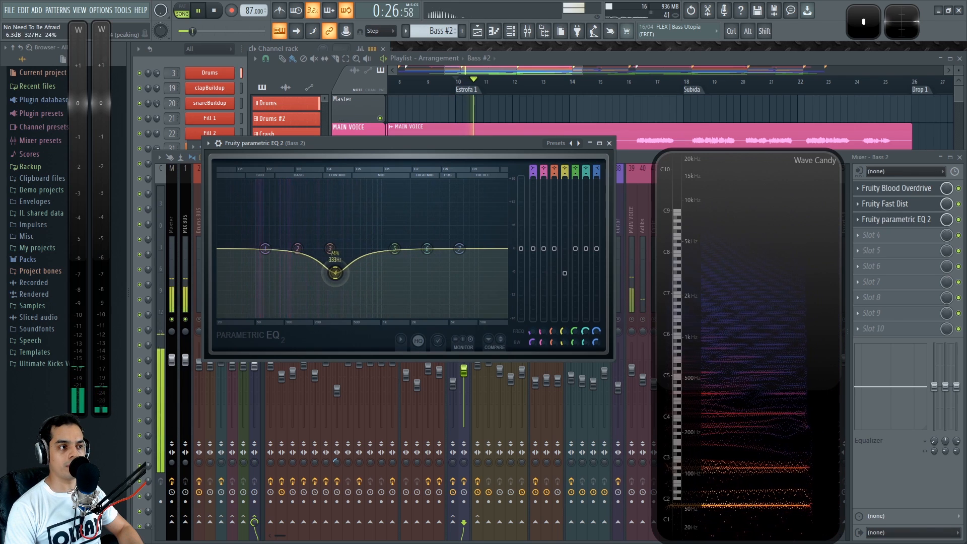
pyautogui.moveTo(459, 248); pyautogui.dragTo(369, 290)
pyautogui.press('space')
pyautogui.press('space')
pyautogui.press('space')
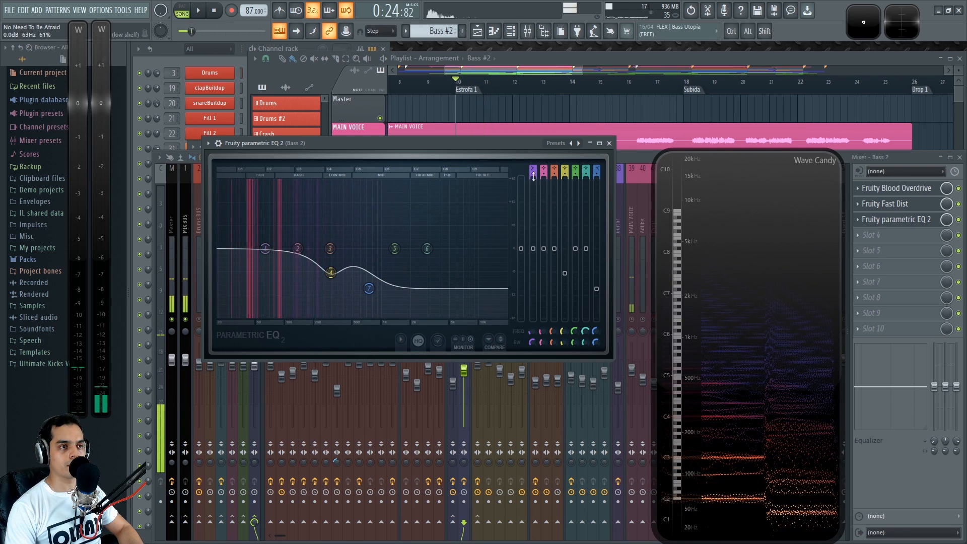
# - Change EQ band 1 to a high-pass filter and lower its cutoff to just under 43 Hz while listening
pyautogui.moveTo(533, 172)
pyautogui.mouseDown()
pyautogui.moveTo(533, 183)
pyautogui.moveTo(533, 166)
pyautogui.mouseUp()
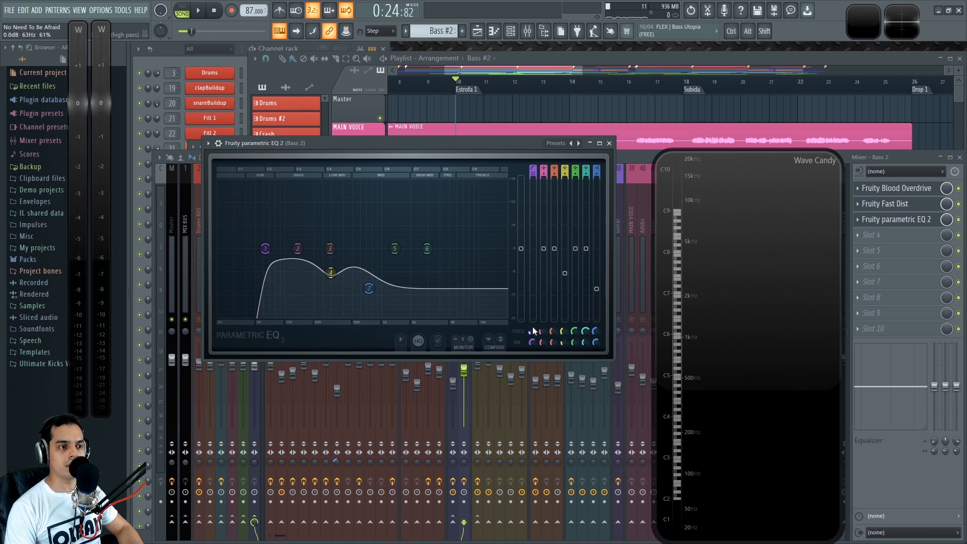
pyautogui.moveTo(529, 332); pyautogui.dragTo(529, 331)
pyautogui.press('space')
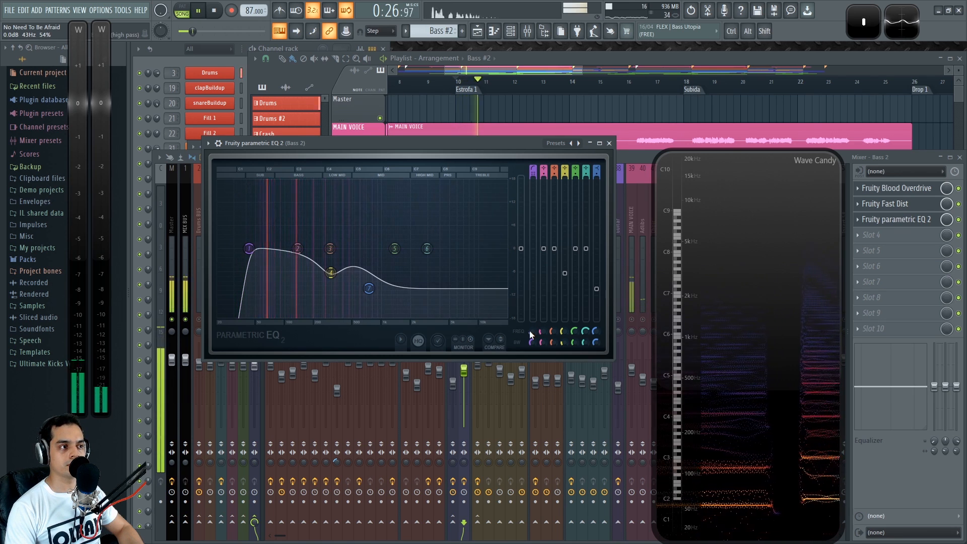
pyautogui.moveTo(530, 330); pyautogui.dragTo(529, 329)
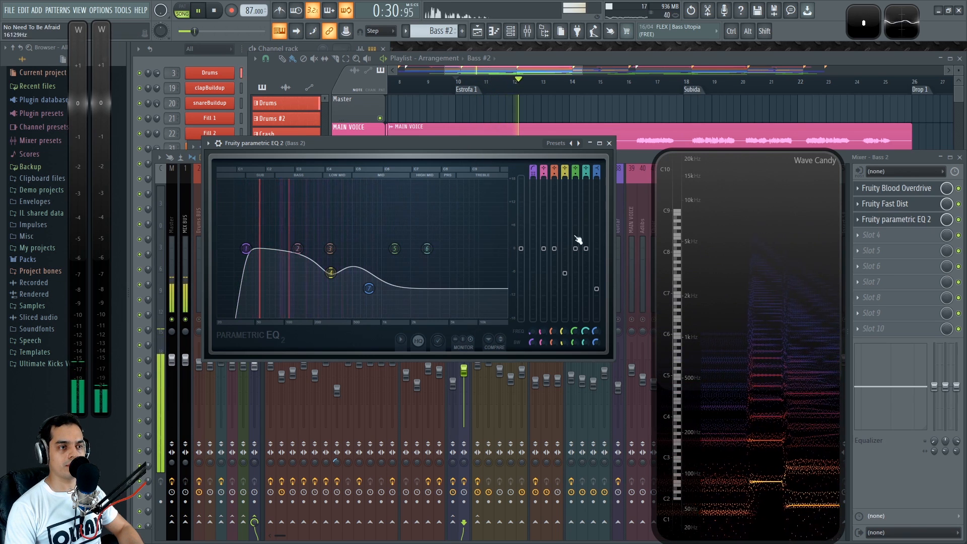
pyautogui.press('space')
pyautogui.click(608, 144)
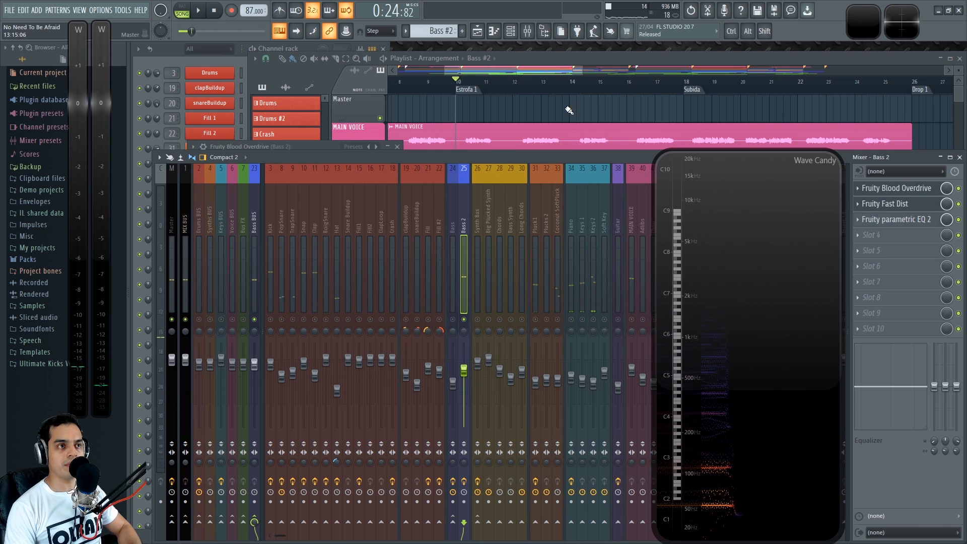
# - Move the playlist position to the Drop 1 marker and play from there
pyautogui.click(569, 110)
pyautogui.scroll(-2, 568, 109)
pyautogui.moveTo(785, 113); pyautogui.dragTo(641, 86)
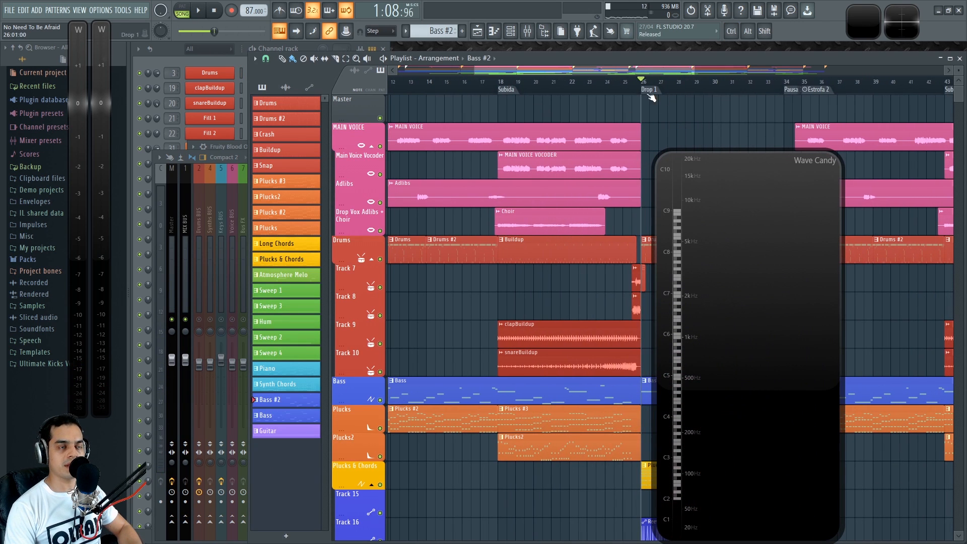
pyautogui.press('space')
# - Add Fruity parametric EQ 2 to slot 4 of the Bass mixer track and watch its spectrum during Drop 1 playback
pyautogui.press('F9')
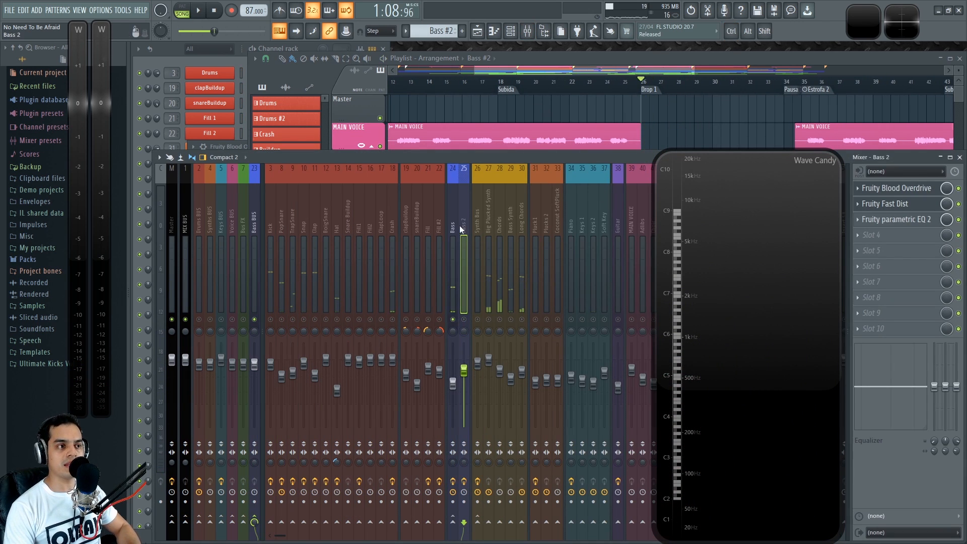
pyautogui.click(452, 321)
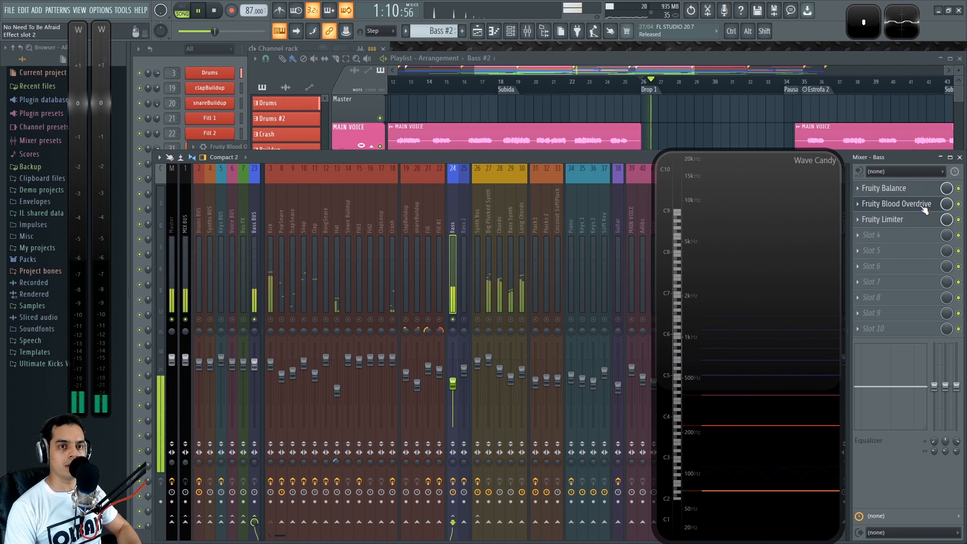
pyautogui.click(858, 236)
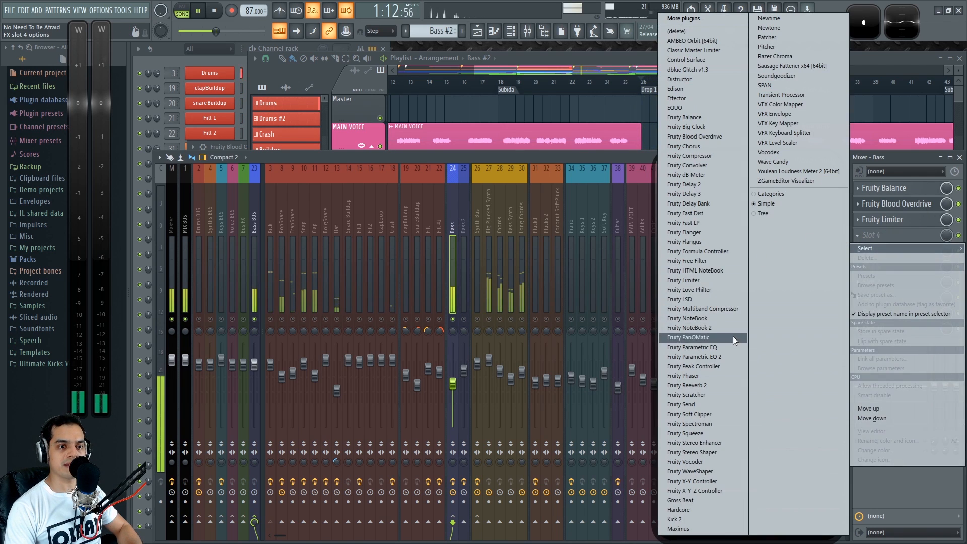
pyautogui.click(717, 356)
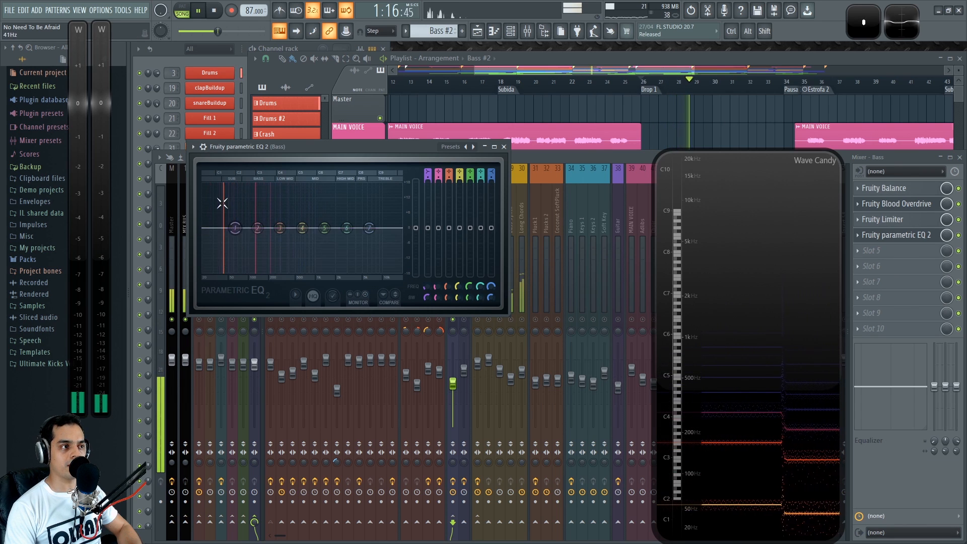
pyautogui.press('space')
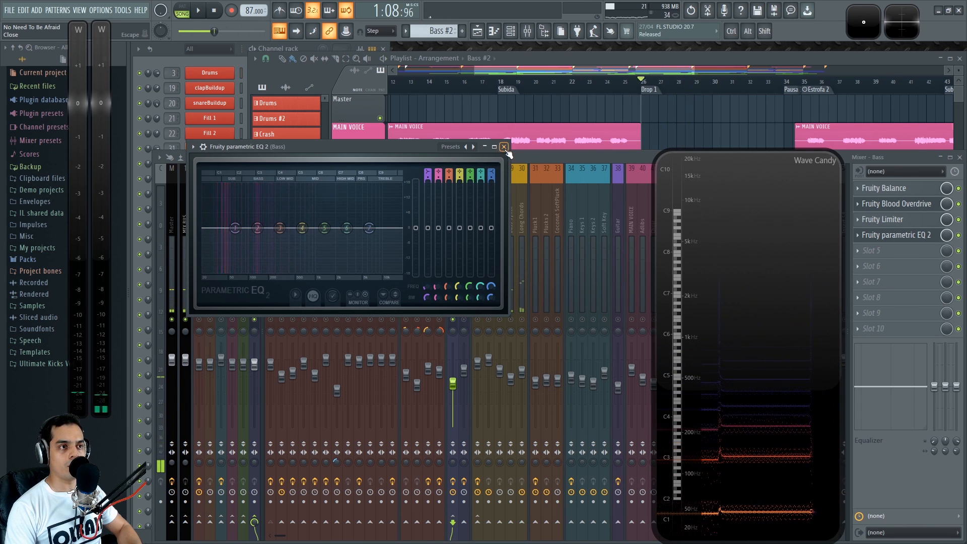
# - Close the EQ and delete it from slot 4 of the Bass track
pyautogui.click(504, 147)
pyautogui.click(859, 236)
pyautogui.click(862, 258)
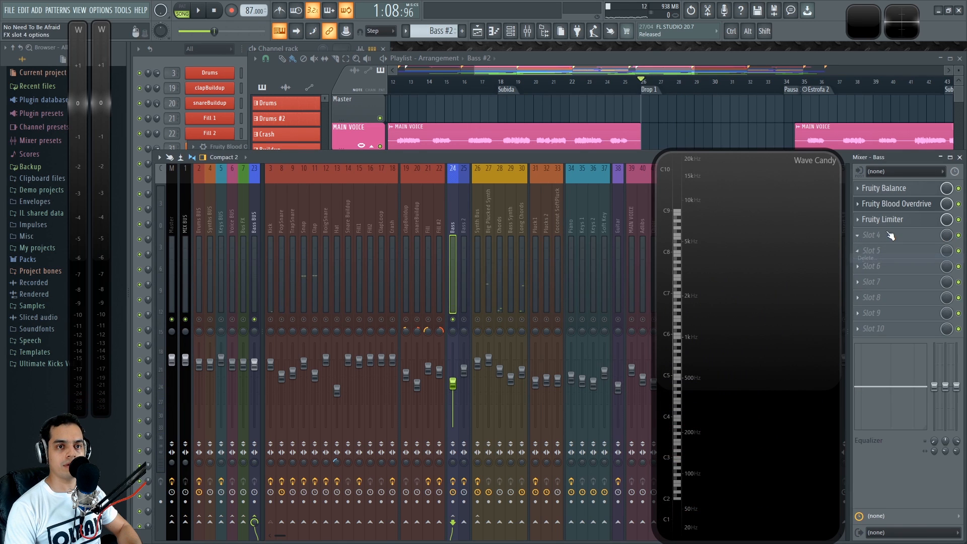
# - Unmute the remaining bus tracks in the mixer and play Drop 1 with the Kick and Bass
pyautogui.click(244, 320)
pyautogui.click(221, 320)
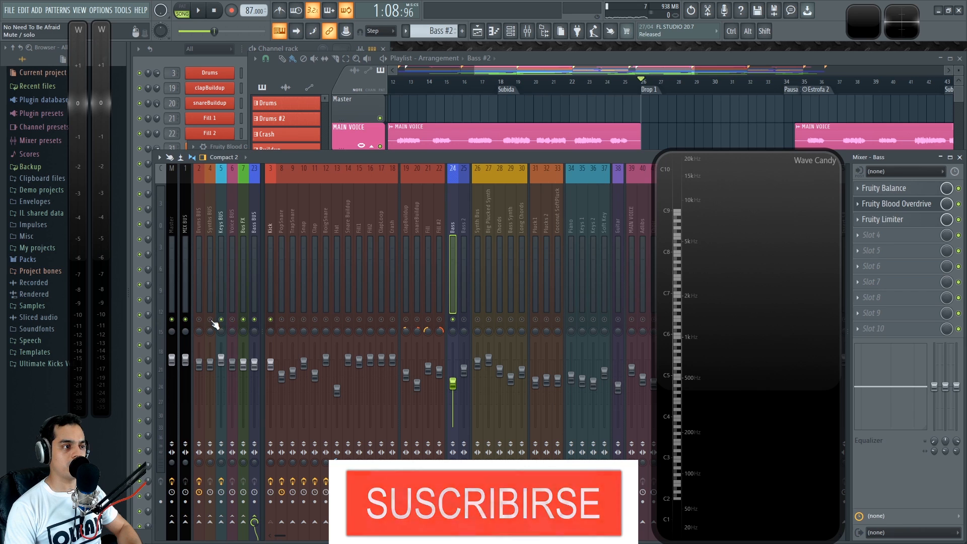
pyautogui.click(210, 320)
pyautogui.click(199, 320)
pyautogui.press('space')
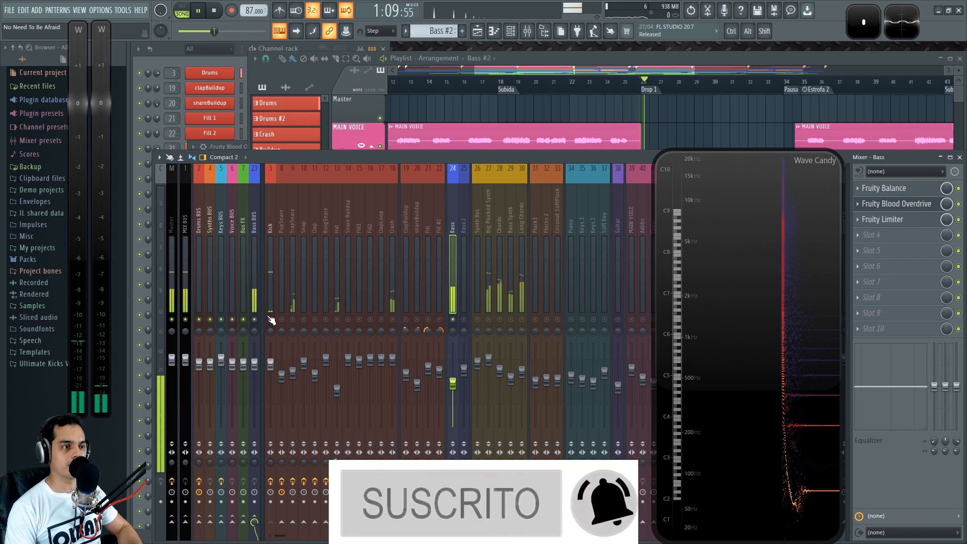
# - Select the Bass 2 track and play the verse from the Estrofa 1 marker with the mixer open
pyautogui.click(460, 223)
pyautogui.press('space')
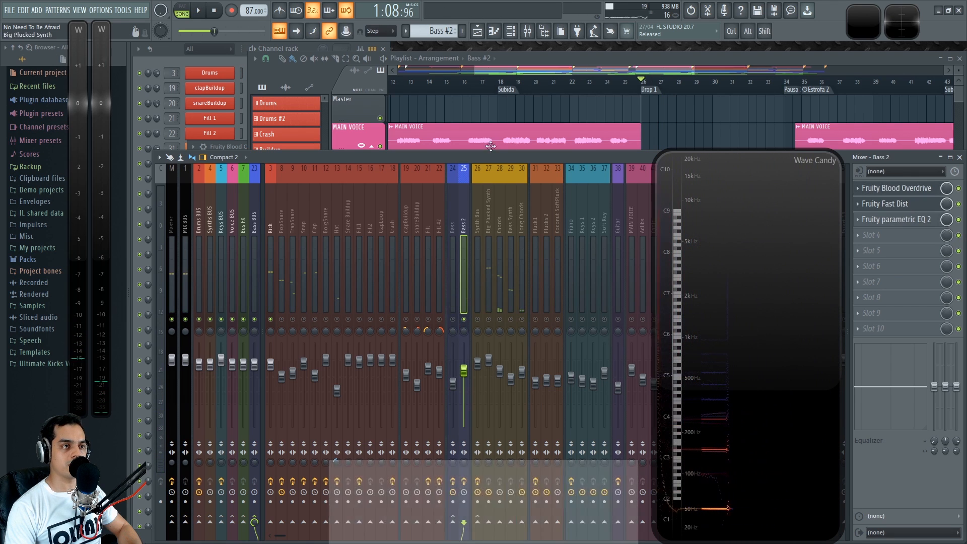
pyautogui.click(491, 149)
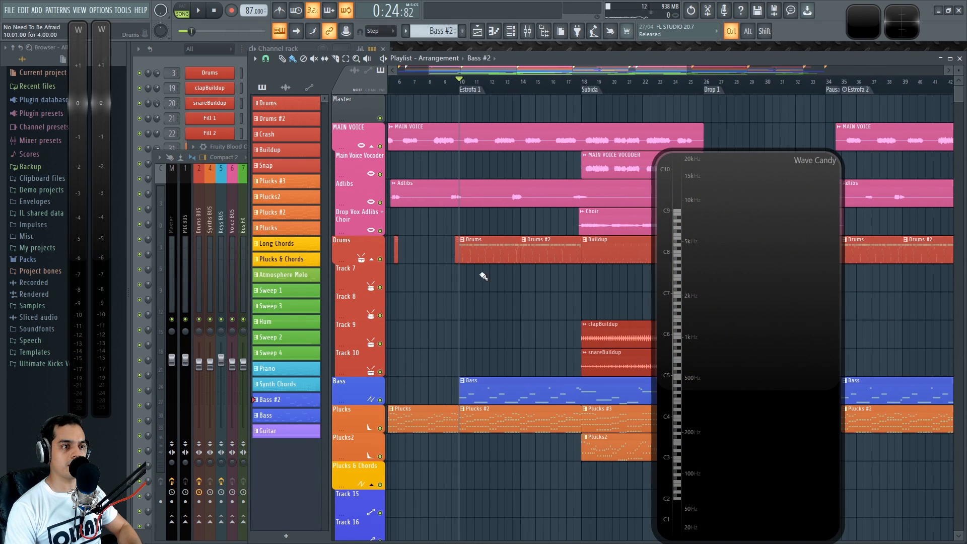
pyautogui.press('F9')
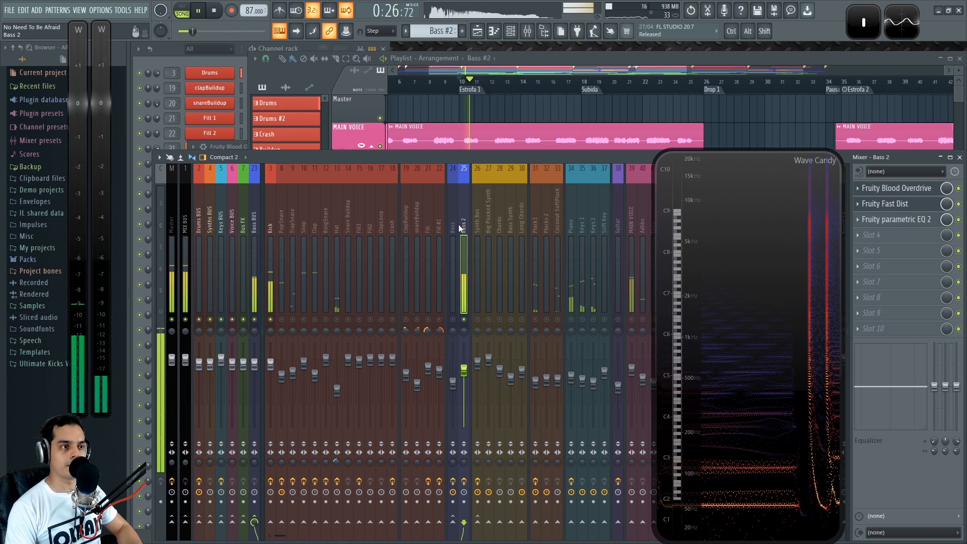
# - Move the Bass track's Fruity Limiter down to slot 5 and copy it with its settings to slot 4 of Bass 2
pyautogui.click(453, 219)
pyautogui.press('space')
pyautogui.scroll(-2, 888, 220)
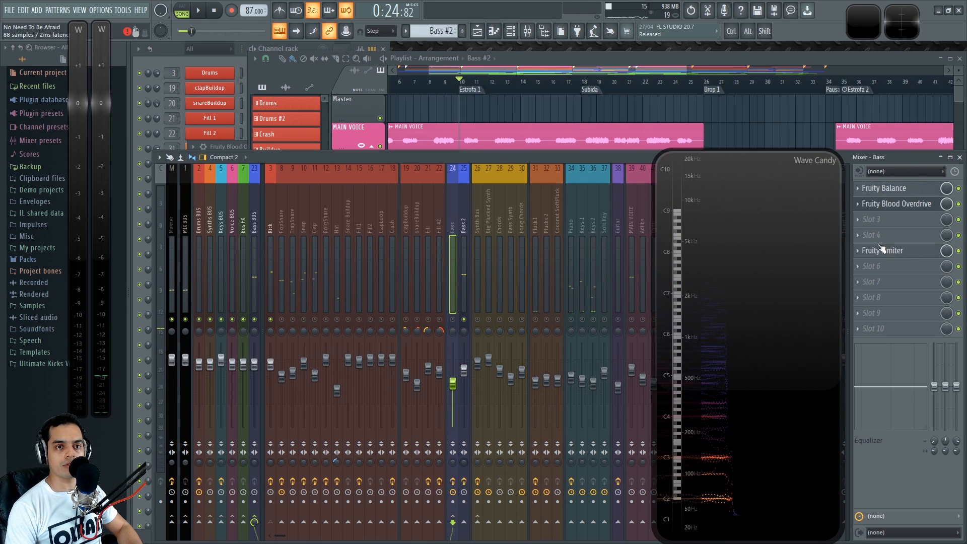
pyautogui.click(860, 248)
pyautogui.moveTo(878, 311); pyautogui.dragTo(463, 234)
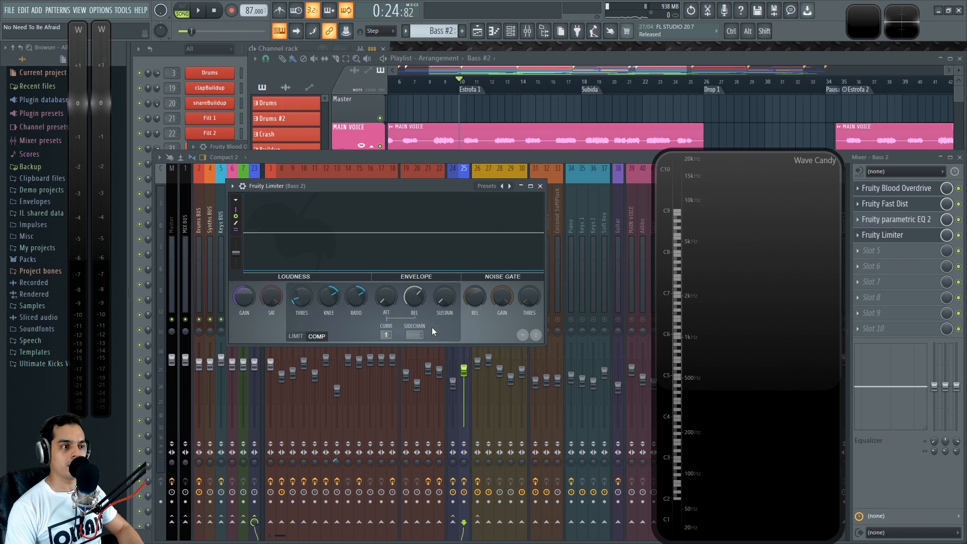
# - Sidechain the Kick to the Bass 2 track and choose sidechain input 1 in Bass 2's Fruity Limiter
pyautogui.click(540, 185)
pyautogui.click(277, 219)
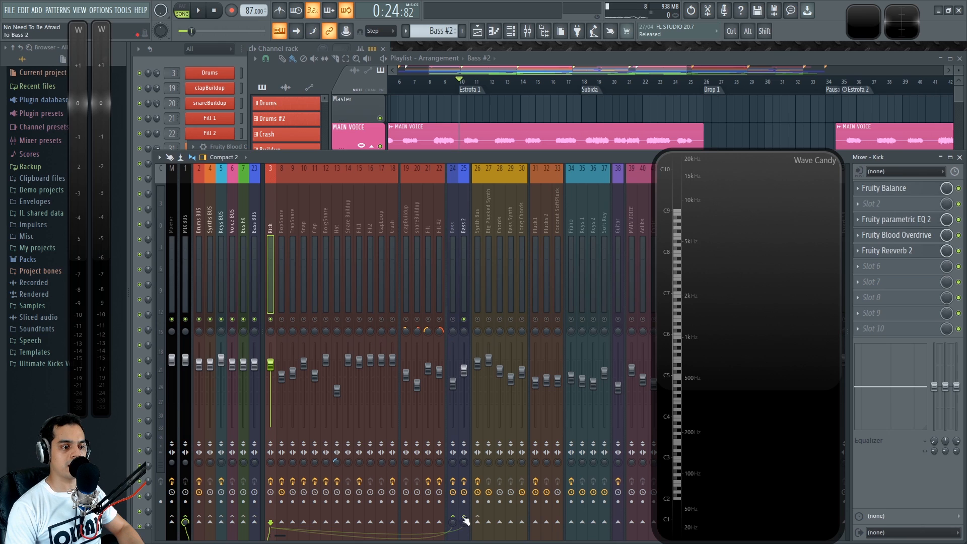
pyautogui.click(464, 214)
pyautogui.click(882, 235)
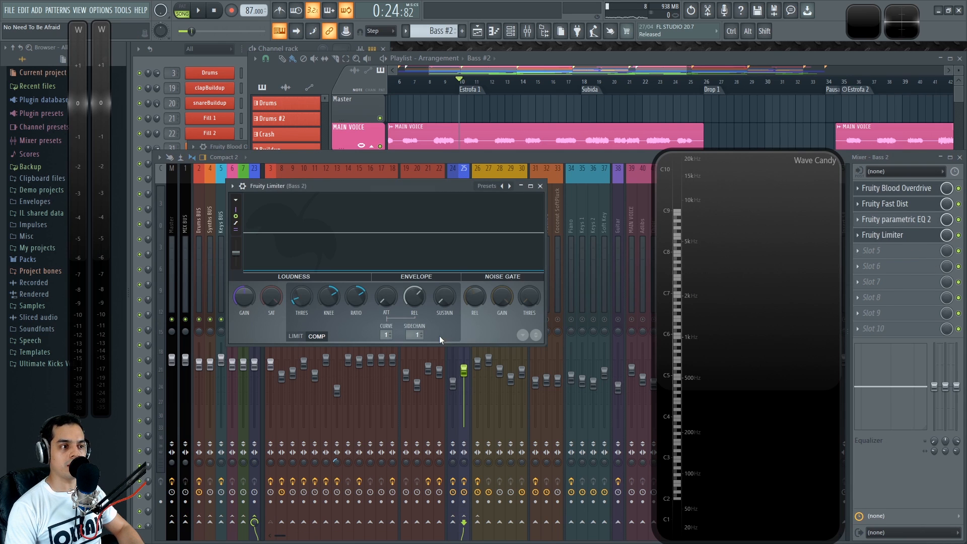
# - Play the verse to check the kick-triggered ducking in the Bass 2 limiter, and close its window
pyautogui.press('space')
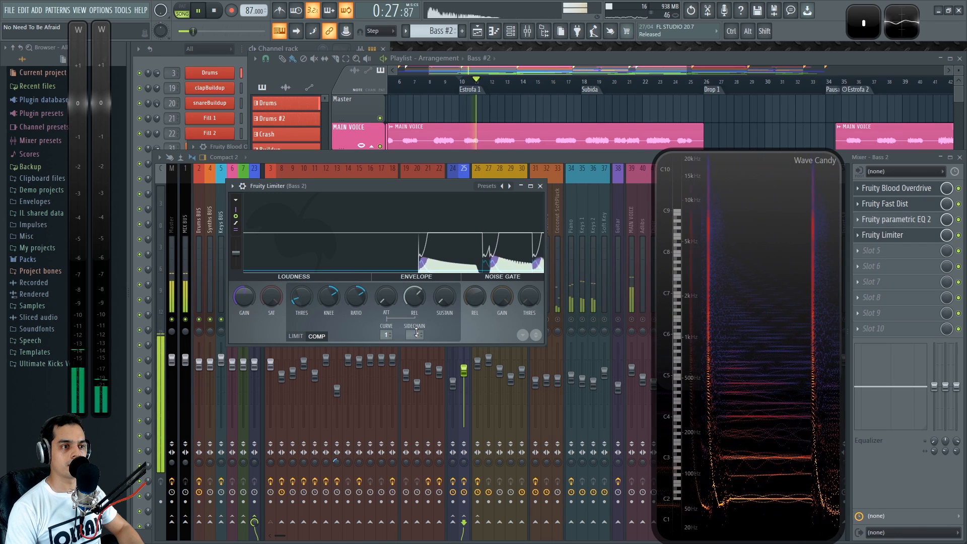
pyautogui.click(540, 186)
pyautogui.press('space')
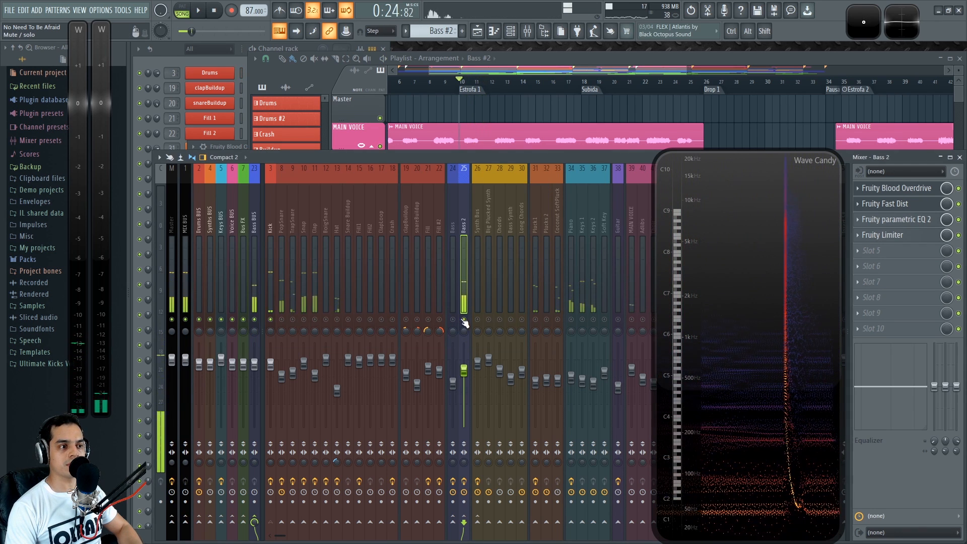
# - Unmute all mixer tracks, play the verse from Estrofa 1, and check the mix at the Master's stereo separation control
pyautogui.keyDown('ctrl'); pyautogui.click(464, 319); pyautogui.keyUp('ctrl')
pyautogui.keyDown('ctrl'); pyautogui.click(463, 319); pyautogui.keyUp('ctrl')
pyautogui.press('space')
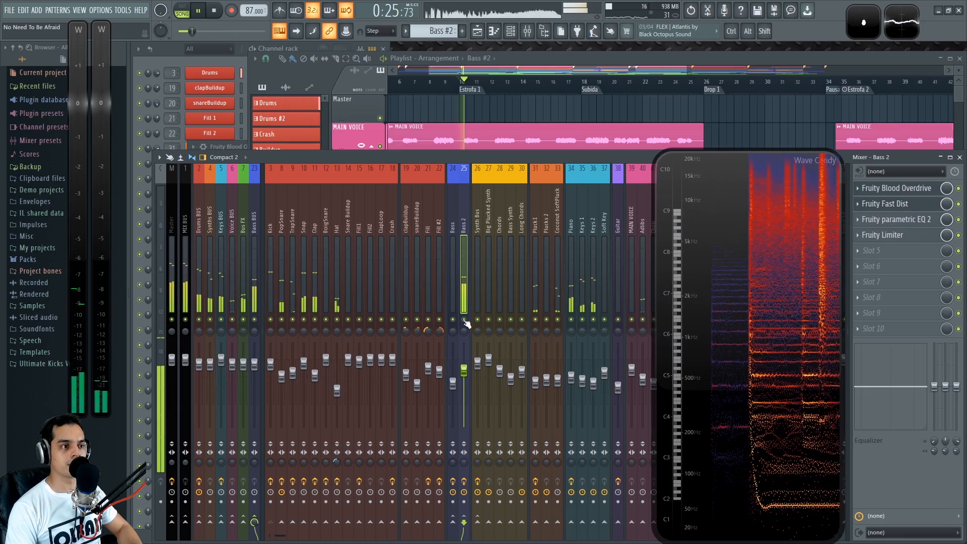
pyautogui.click(170, 461)
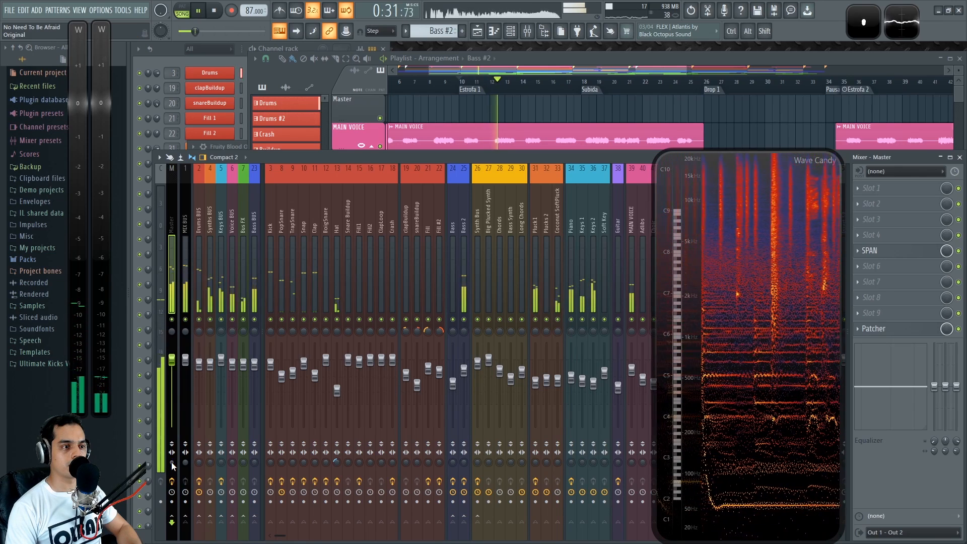
# - Isolate Bass 2 with the Kick, and watch their levels in the Master's SPAN analyzer during verse playback
pyautogui.keyDown('ctrl'); pyautogui.click(463, 319); pyautogui.keyUp('ctrl')
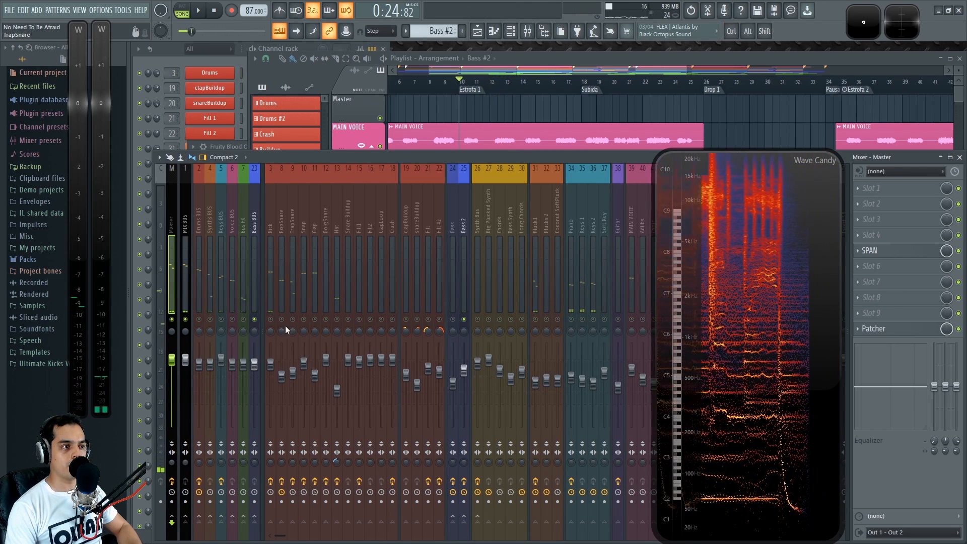
pyautogui.press('space')
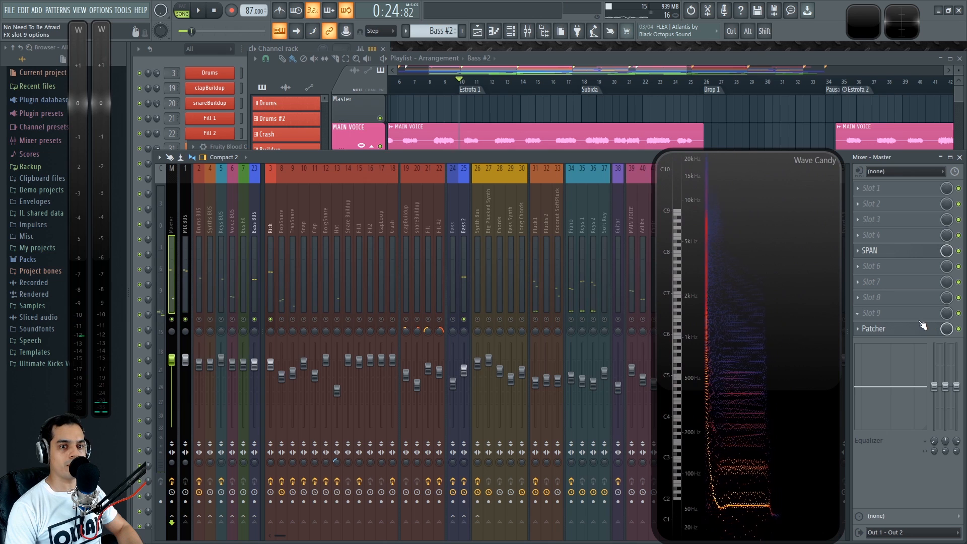
pyautogui.click(882, 252)
pyautogui.press('space')
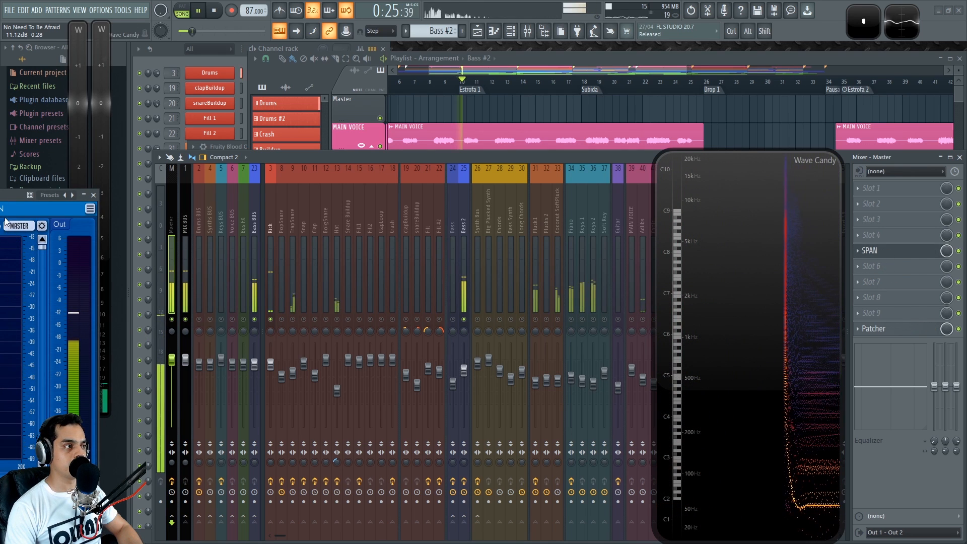
pyautogui.moveTo(4, 218); pyautogui.dragTo(51, 223)
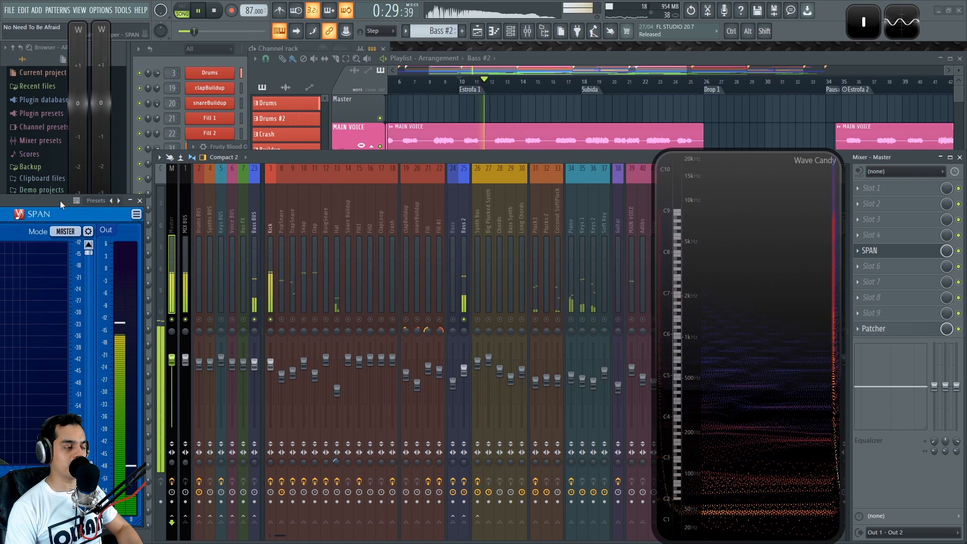
pyautogui.moveTo(58, 200); pyautogui.dragTo(27, 201)
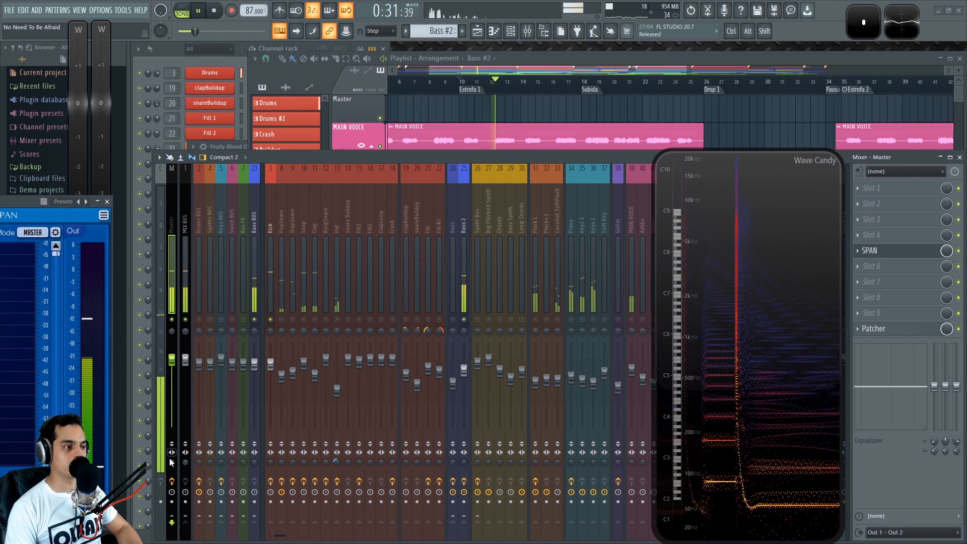
# - Check the MIX BUS stereo separation, close SPAN, and listen to Bass 2 within the full mix with all tracks unmuted
pyautogui.click(184, 462)
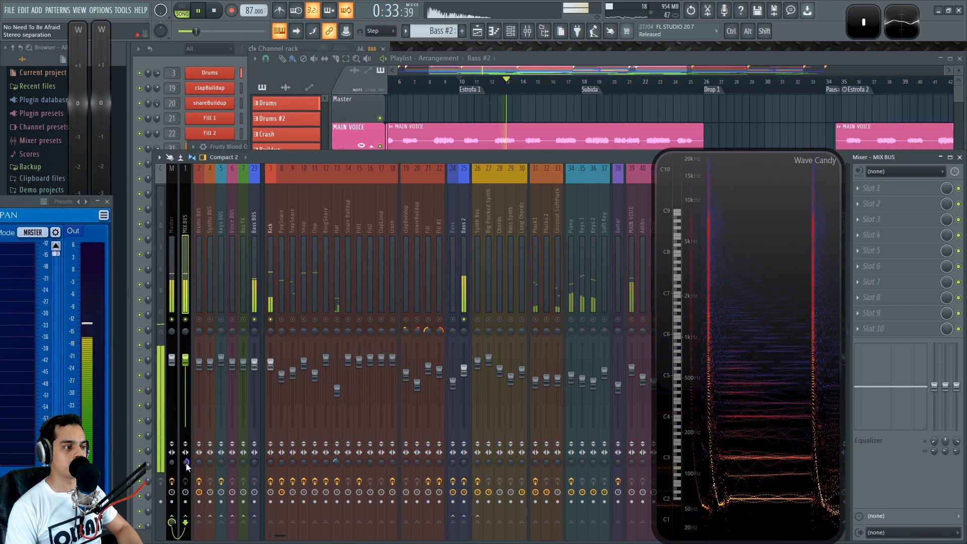
pyautogui.click(106, 201)
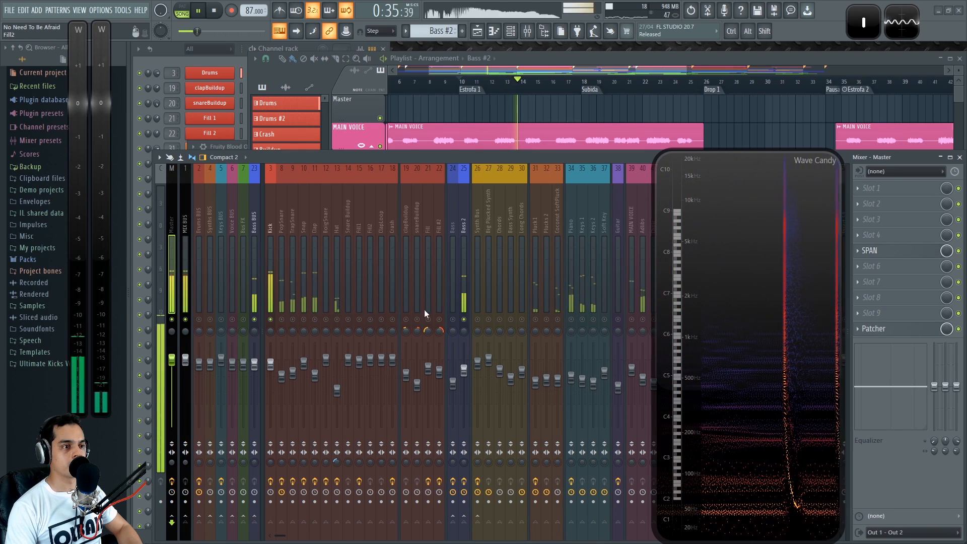
pyautogui.keyDown('ctrl'); pyautogui.click(464, 320); pyautogui.keyUp('ctrl')
pyautogui.keyDown('ctrl'); pyautogui.click(464, 319); pyautogui.keyUp('ctrl')
pyautogui.click(465, 226)
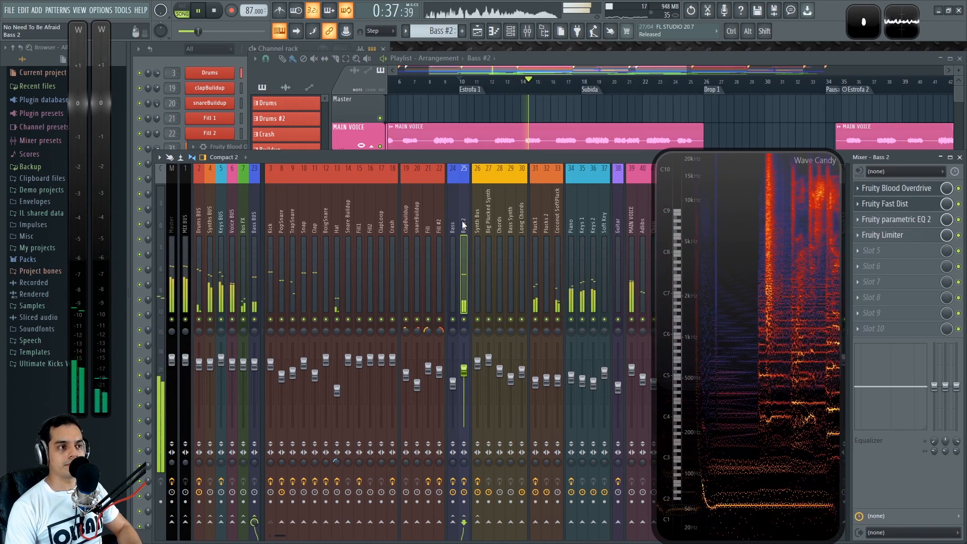
pyautogui.press('space')
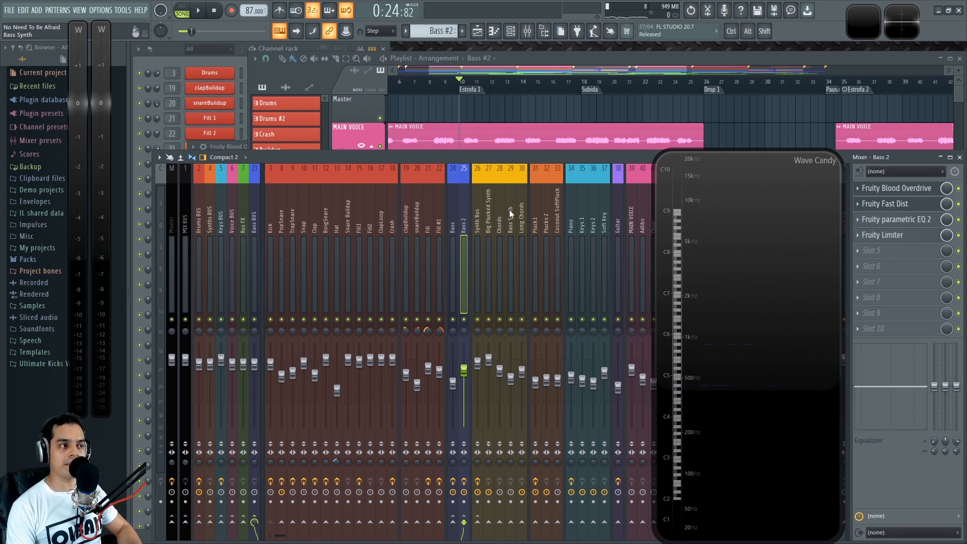
# - Play the verse, solo Pluck1, Coconut SoftPluck, MAIN VOICE and Piano in turn, and restore all tracks
pyautogui.press('space')
pyautogui.scroll(-3, 509, 320)
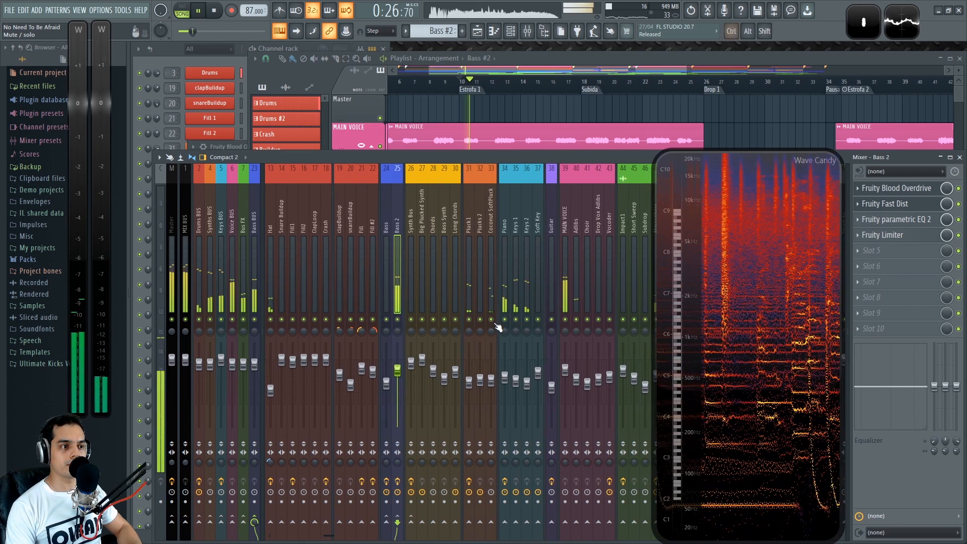
pyautogui.keyDown('ctrl'); pyautogui.click(505, 320); pyautogui.keyUp('ctrl')
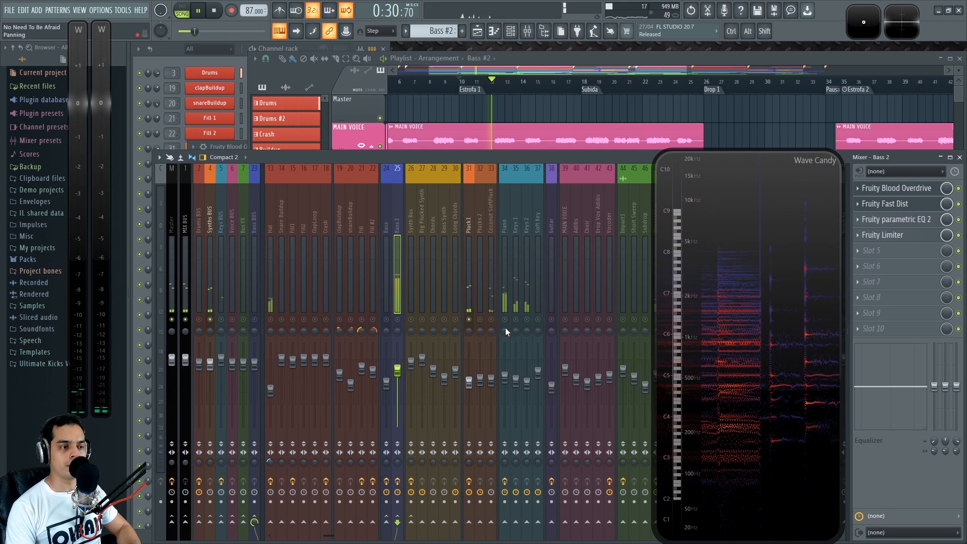
pyautogui.keyDown('ctrl'); pyautogui.click(491, 319); pyautogui.keyUp('ctrl')
pyautogui.keyDown('ctrl'); pyautogui.click(565, 320); pyautogui.keyUp('ctrl')
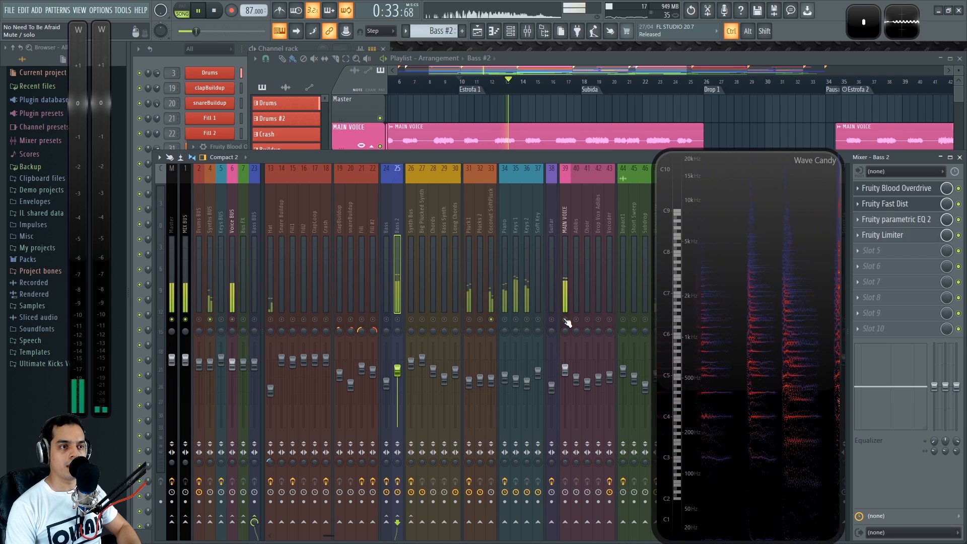
pyautogui.keyDown('ctrl'); pyautogui.click(506, 320); pyautogui.keyUp('ctrl')
pyautogui.keyDown('ctrl'); pyautogui.click(508, 320); pyautogui.keyUp('ctrl')
pyautogui.press('space')
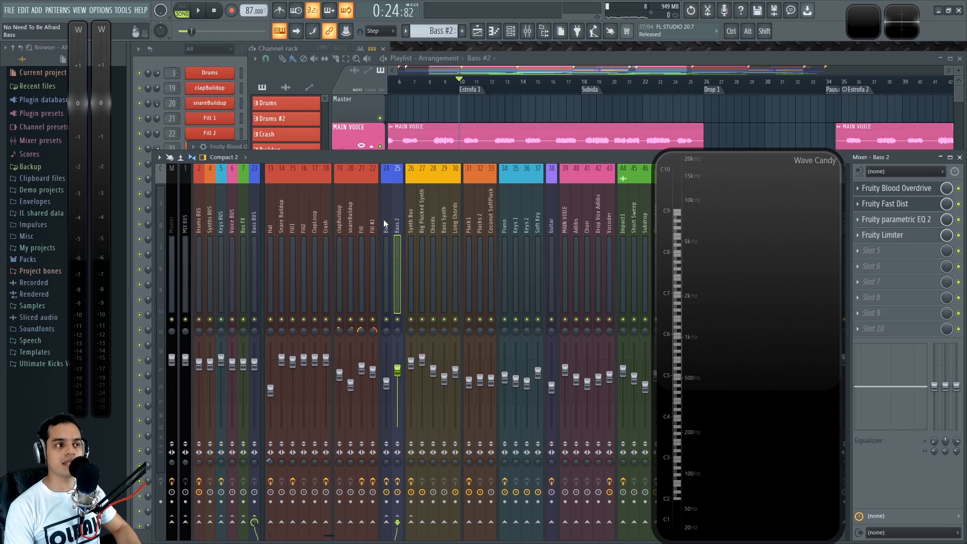
# - Review the effect slots of the Synth Bus, Chords, Bass Synth, Long Chords and Big Plucked Synth tracks
pyautogui.click(412, 212)
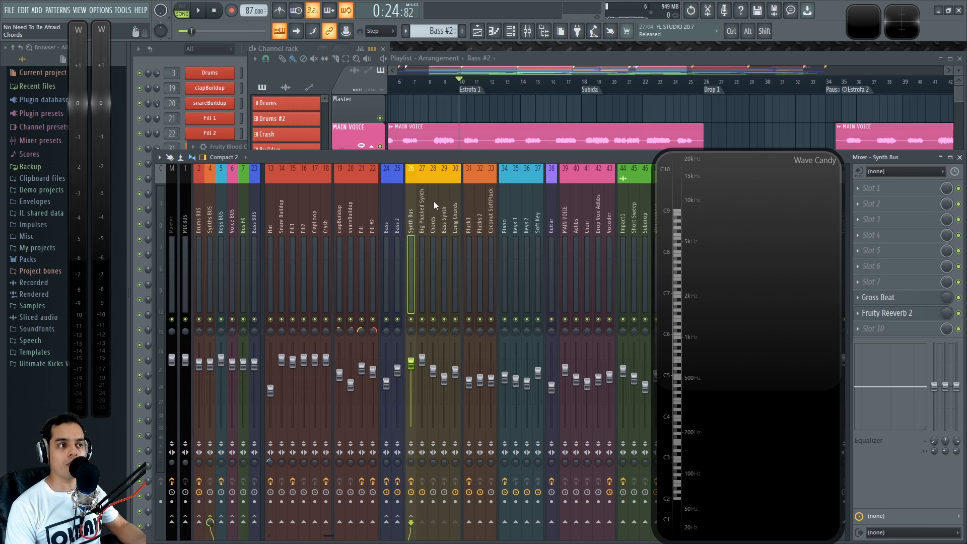
pyautogui.click(433, 214)
pyautogui.click(444, 214)
pyautogui.click(455, 213)
pyautogui.click(433, 214)
pyautogui.click(422, 214)
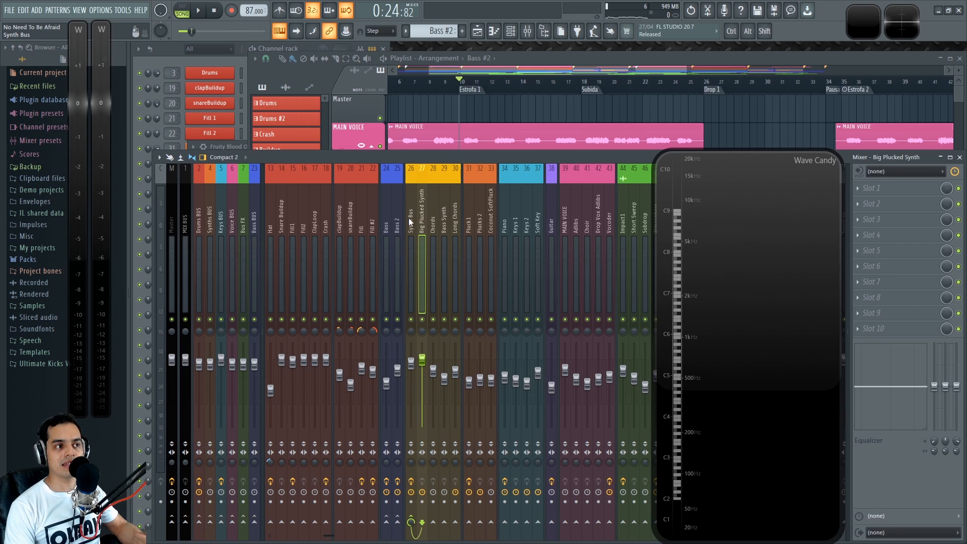
pyautogui.click(411, 219)
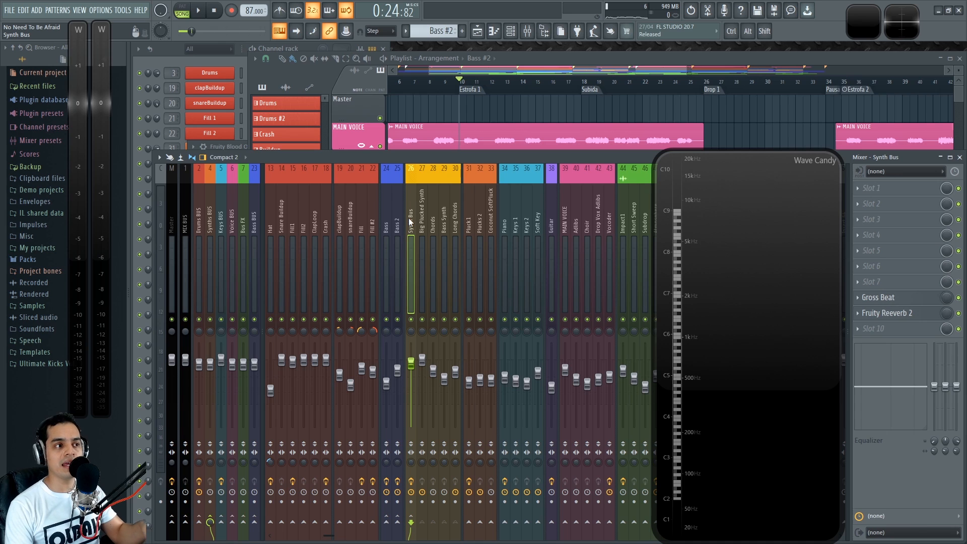
# - Compare the effect slots of the Bass and Bass 2 tracks
pyautogui.click(397, 220)
pyautogui.click(385, 221)
pyautogui.click(399, 222)
pyautogui.click(385, 223)
pyautogui.click(397, 225)
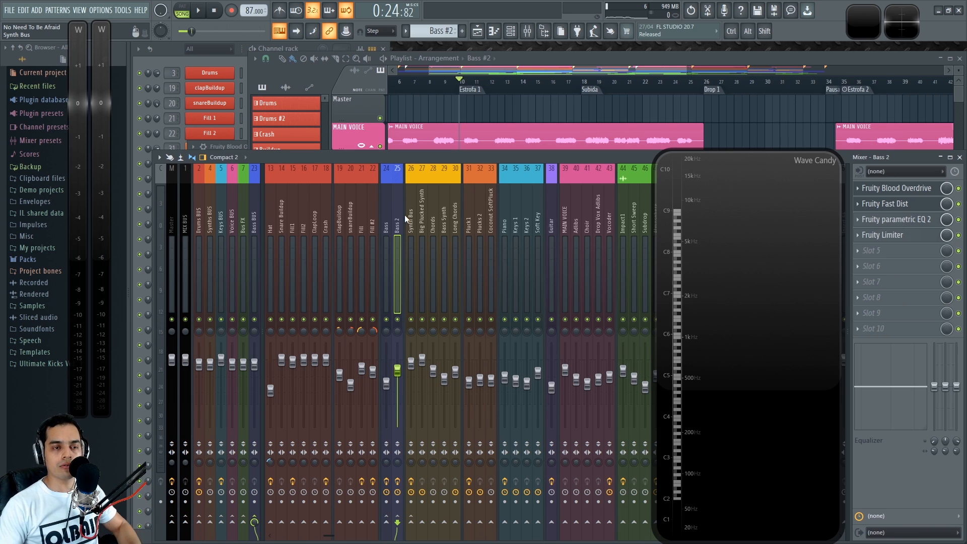
# - Play the verse and look over the arrangement's clips in the Playlist from Estrofa 1 through the drop sections
pyautogui.press('space')
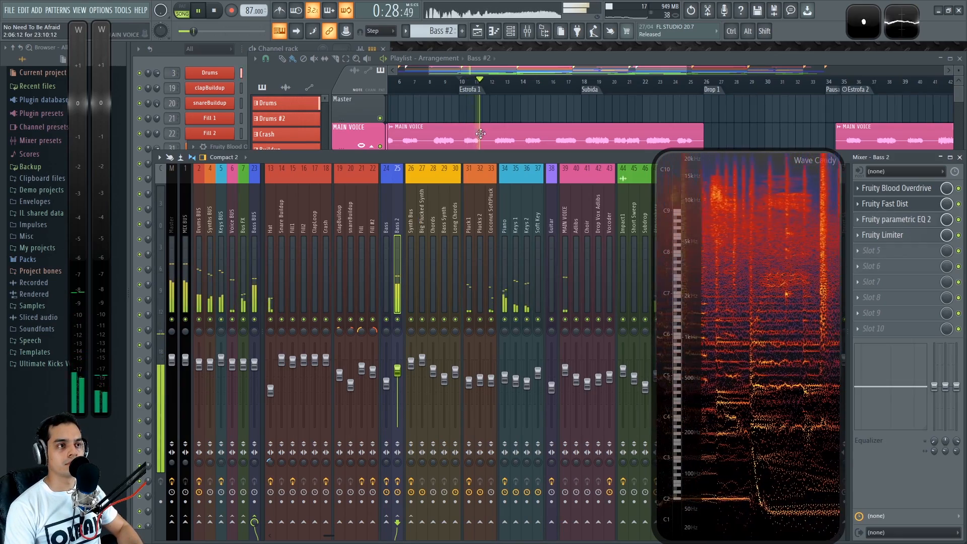
pyautogui.press('F9')
pyautogui.scroll(-3, 483, 304)
pyautogui.scroll(-2, 490, 304)
pyautogui.scroll(4, 499, 304)
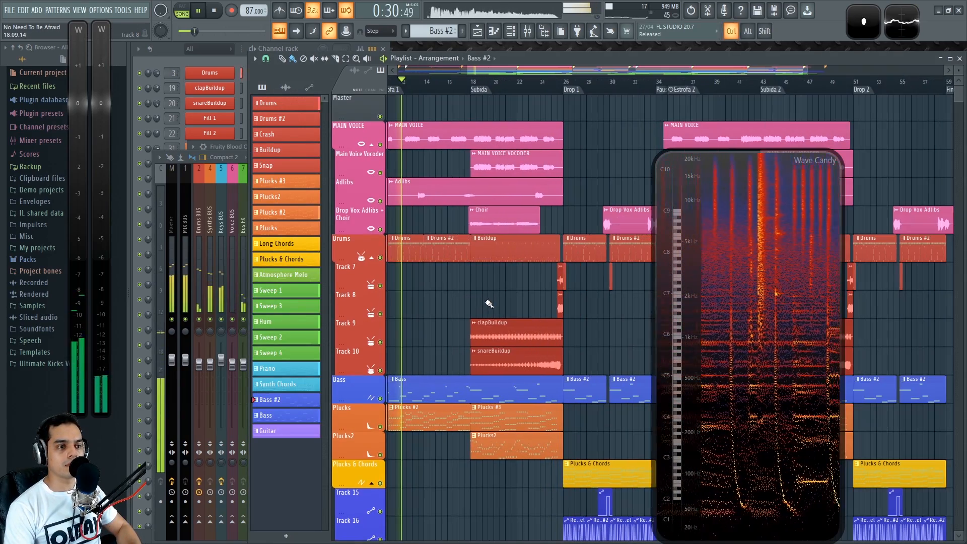
pyautogui.hscroll(1, 514, 300)
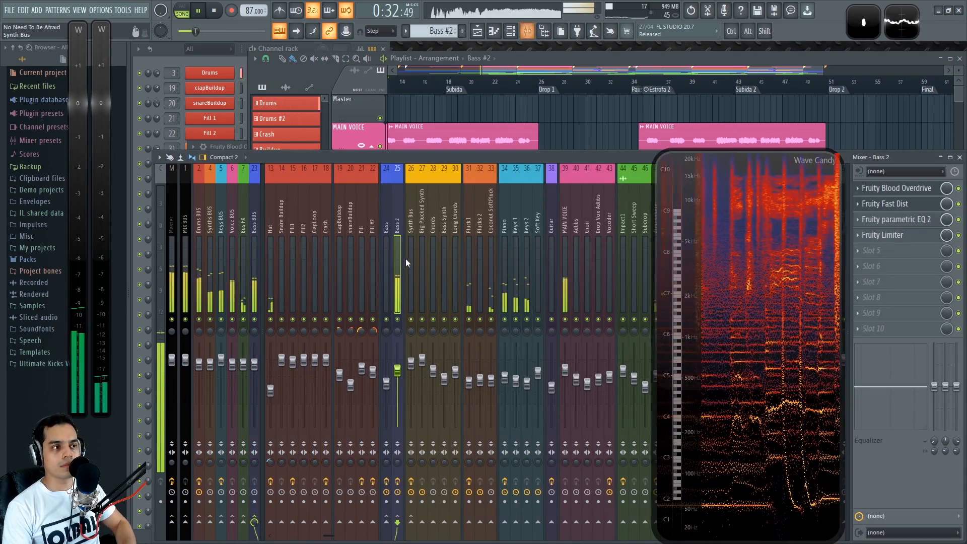
# - Move playback to the start of Drop 1 and watch the track levels in the mixer with the full mix
pyautogui.press('F9')
pyautogui.click(399, 319)
pyautogui.rightClick(582, 123)
pyautogui.click(538, 82)
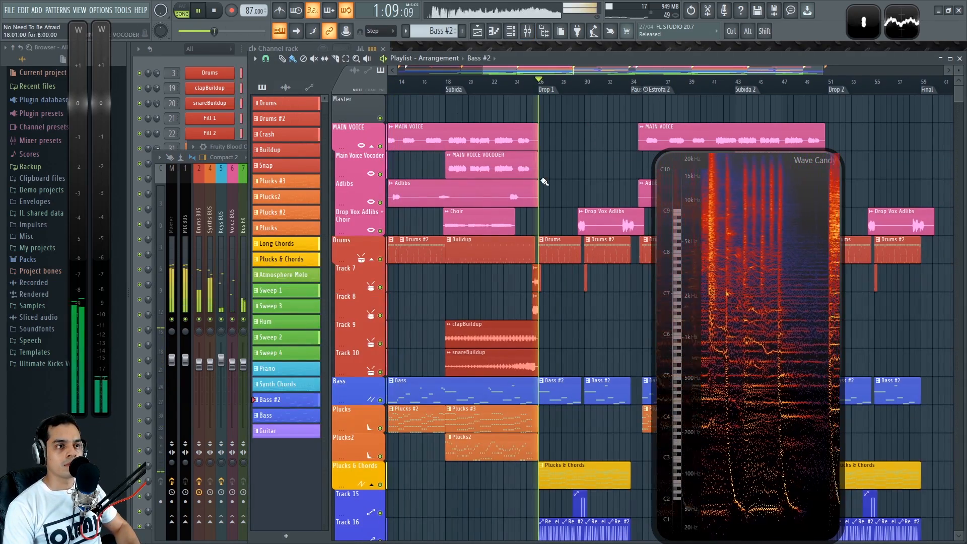
pyautogui.moveTo(544, 181); pyautogui.dragTo(533, 175)
pyautogui.scroll(2, 534, 313)
pyautogui.press('F9')
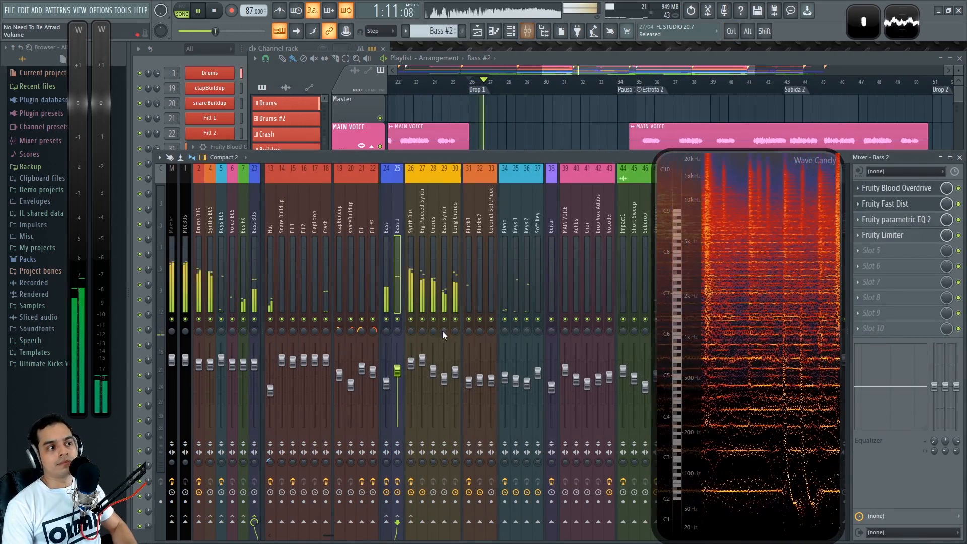
pyautogui.click(387, 319)
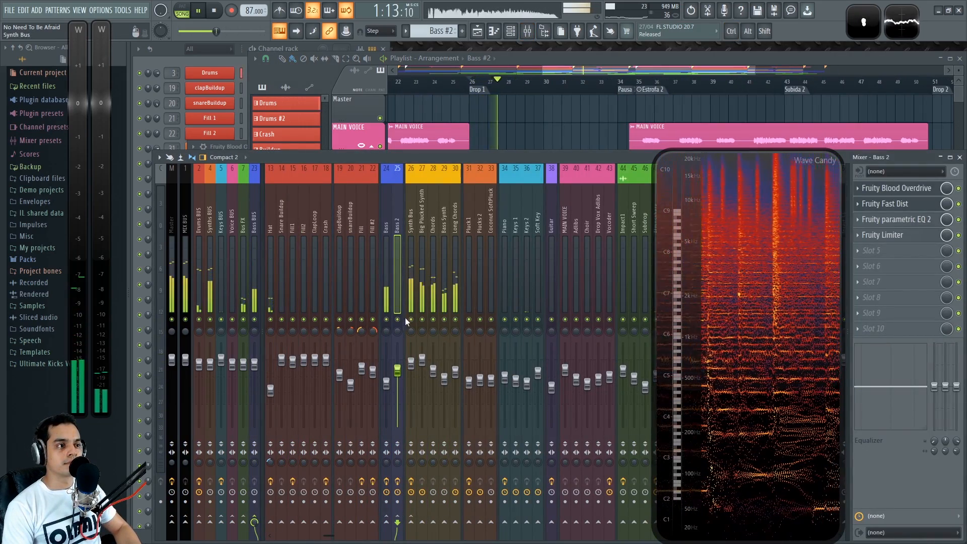
# - Solo the Synth Bus, Chords, Bass Synth and Long Chords in turn, watching each one's frequencies in Wave Candy's spectrum during Drop 1
pyautogui.press('space')
pyautogui.rightClick(411, 319)
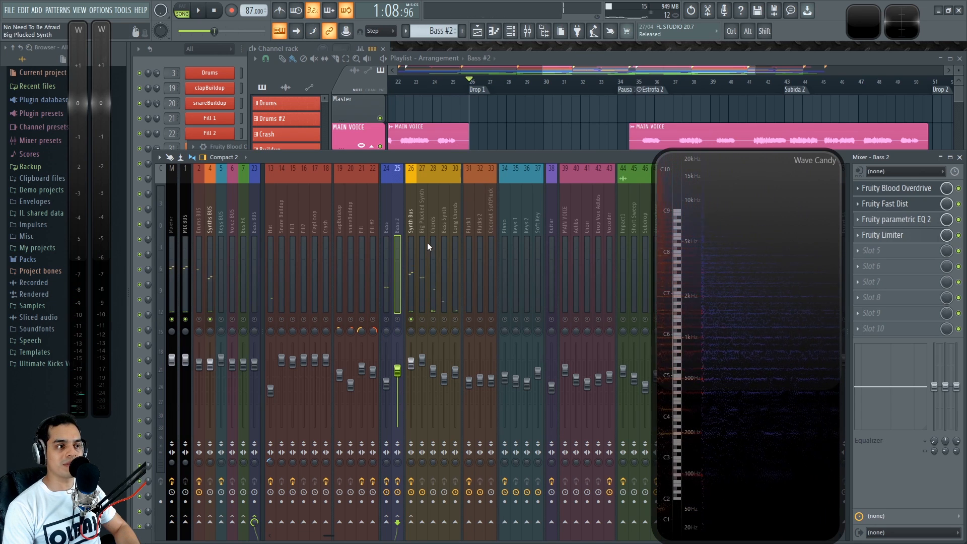
pyautogui.keyDown('alt'); pyautogui.rightClick(433, 319); pyautogui.keyUp('alt')
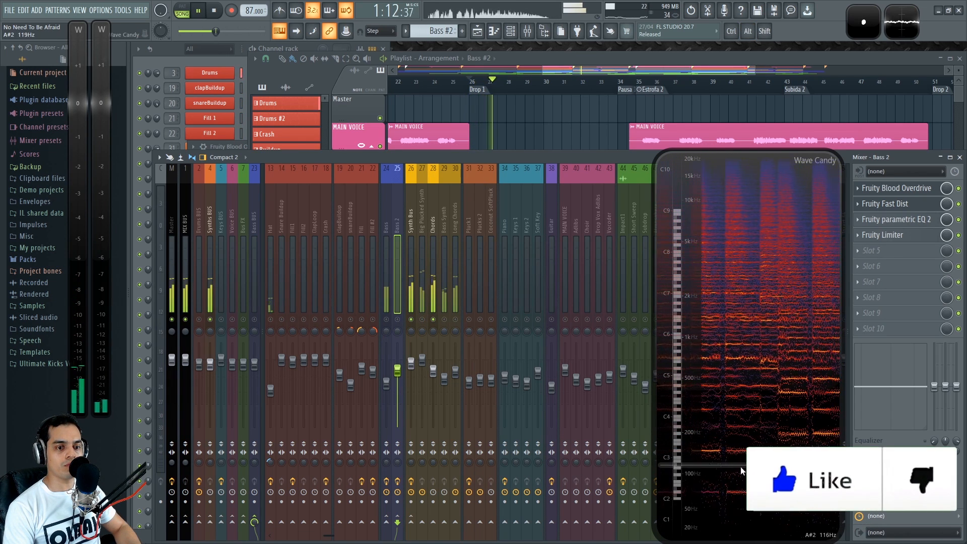
pyautogui.keyDown('alt'); pyautogui.rightClick(444, 319); pyautogui.keyUp('alt')
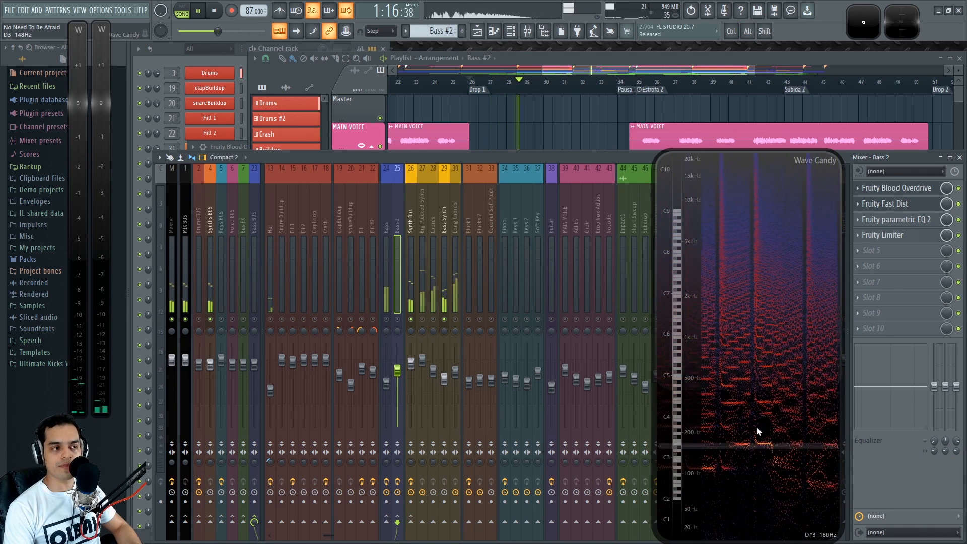
pyautogui.keyDown('alt'); pyautogui.rightClick(455, 319); pyautogui.keyUp('alt')
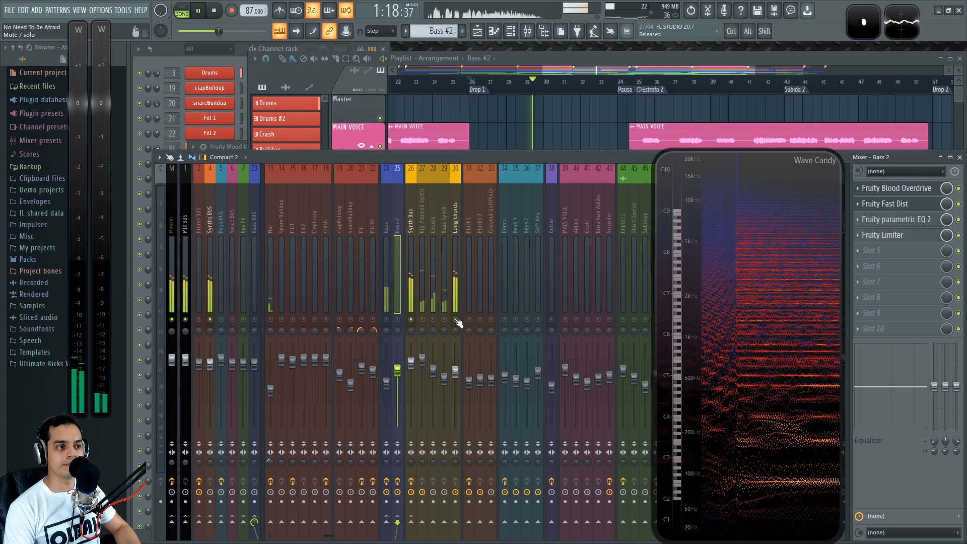
pyautogui.click(444, 320)
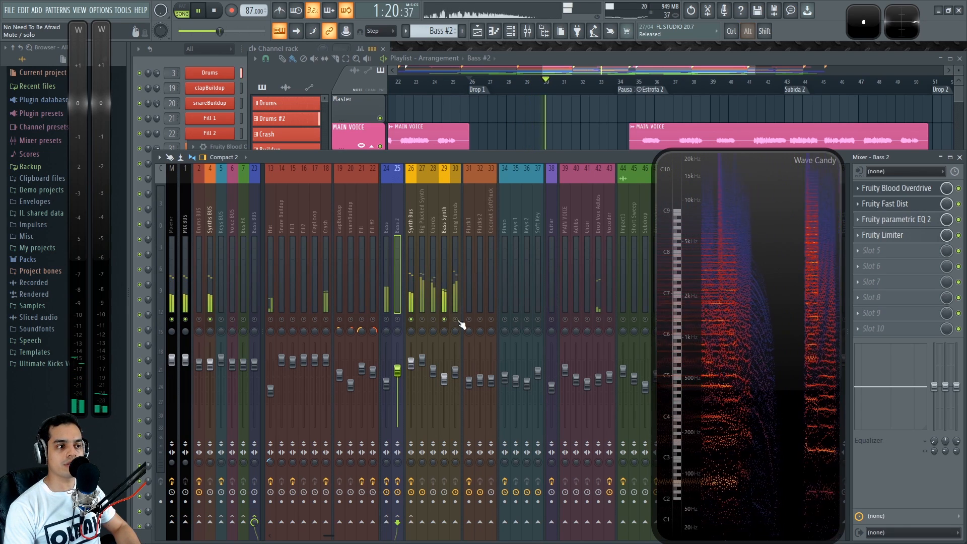
# - Enlarge Wave Candy's vectorscope to check the stereo image of the soloed synths, including Big Plucked Synth, and restore all tracks
pyautogui.click(864, 19)
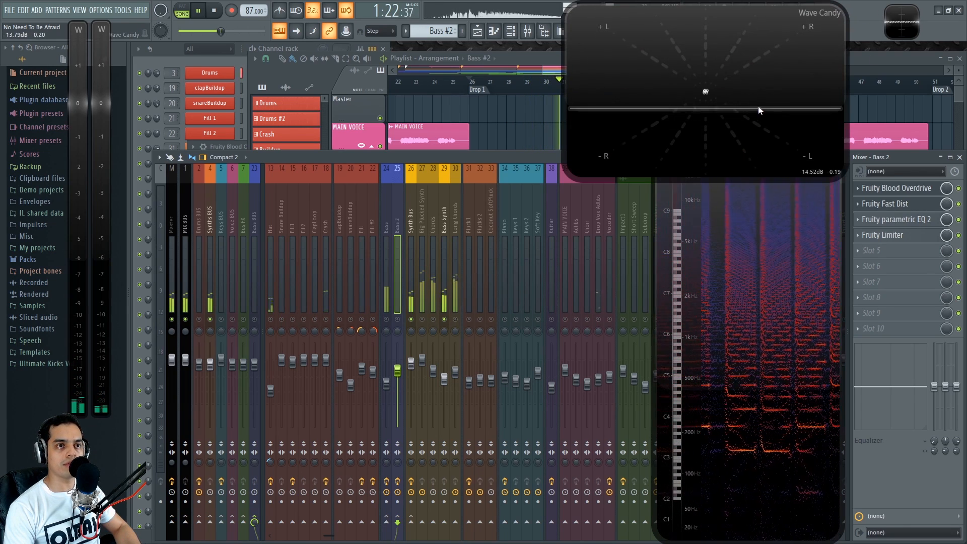
pyautogui.click(757, 108)
pyautogui.rightClick(455, 319)
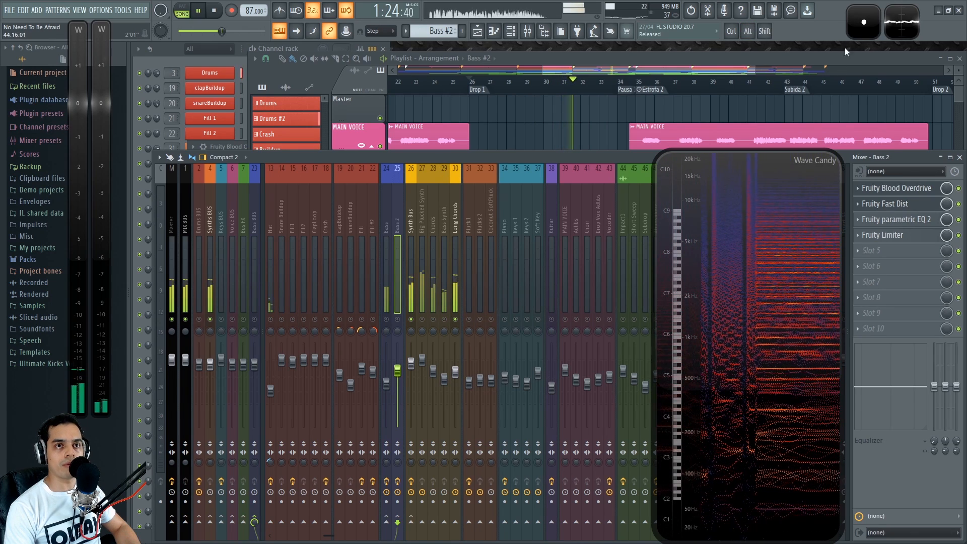
pyautogui.click(856, 19)
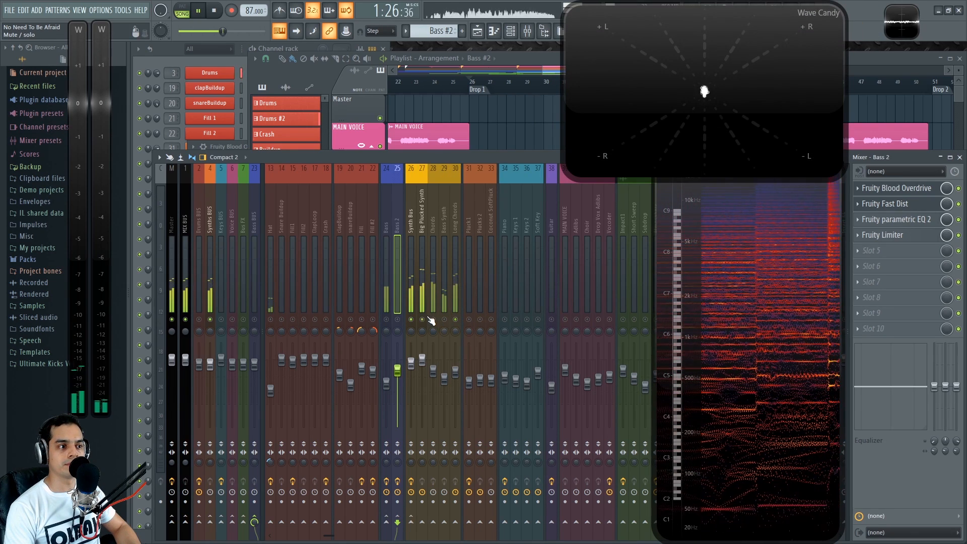
pyautogui.rightClick(433, 320)
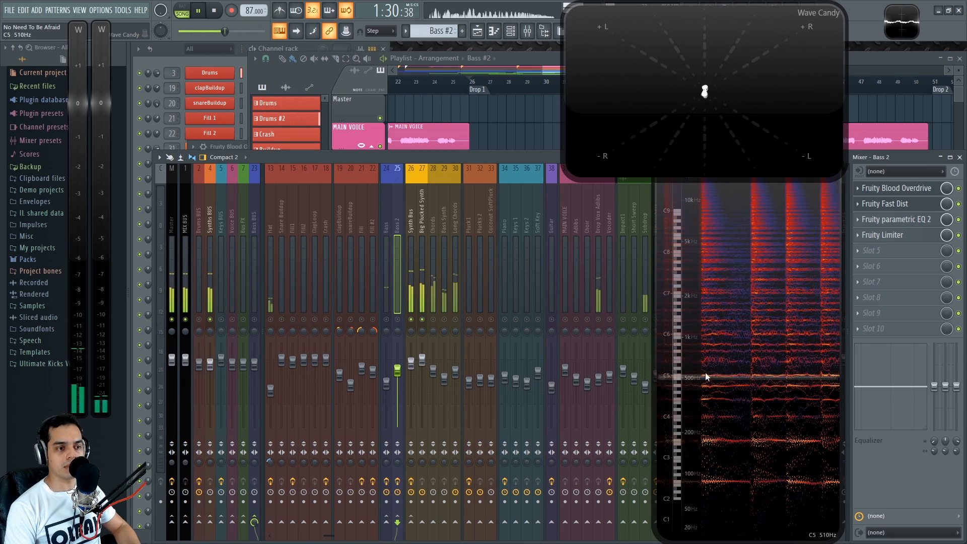
pyautogui.rightClick(416, 320)
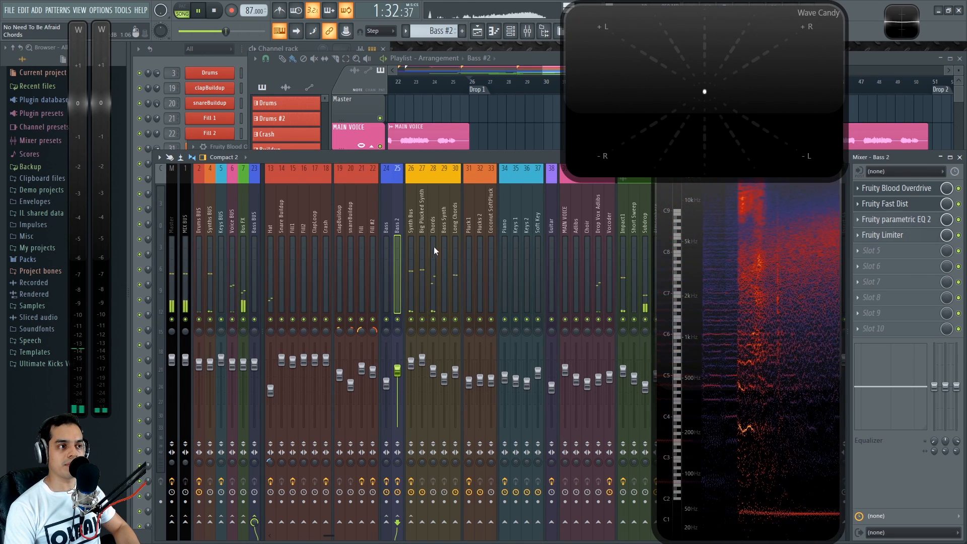
pyautogui.press('space')
# - Open the Master's SPAN analyzer in full view and watch the mid and side spectrum during playback from Drop 1
pyautogui.click(176, 217)
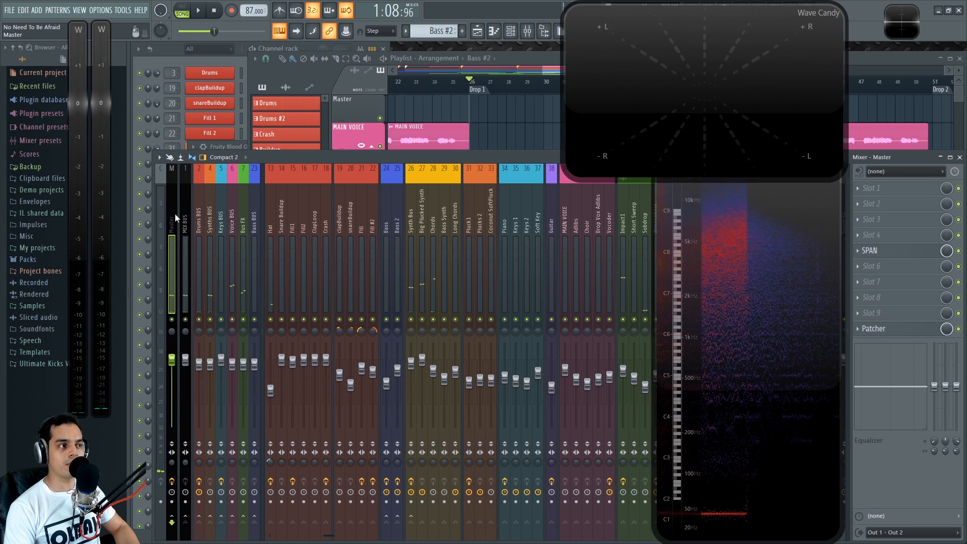
pyautogui.click(897, 251)
pyautogui.moveTo(8, 205); pyautogui.dragTo(443, 195)
pyautogui.press('space')
pyautogui.press('space')
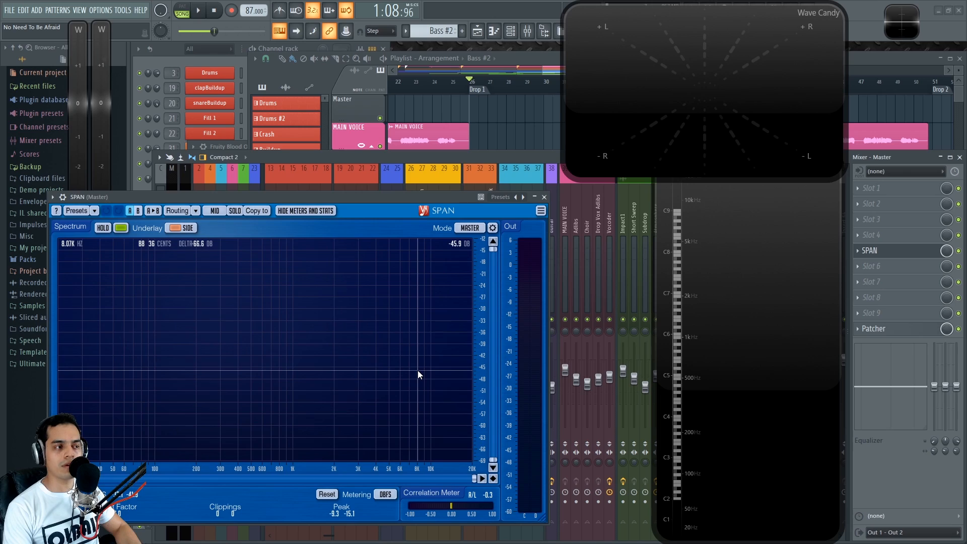
pyautogui.press('space')
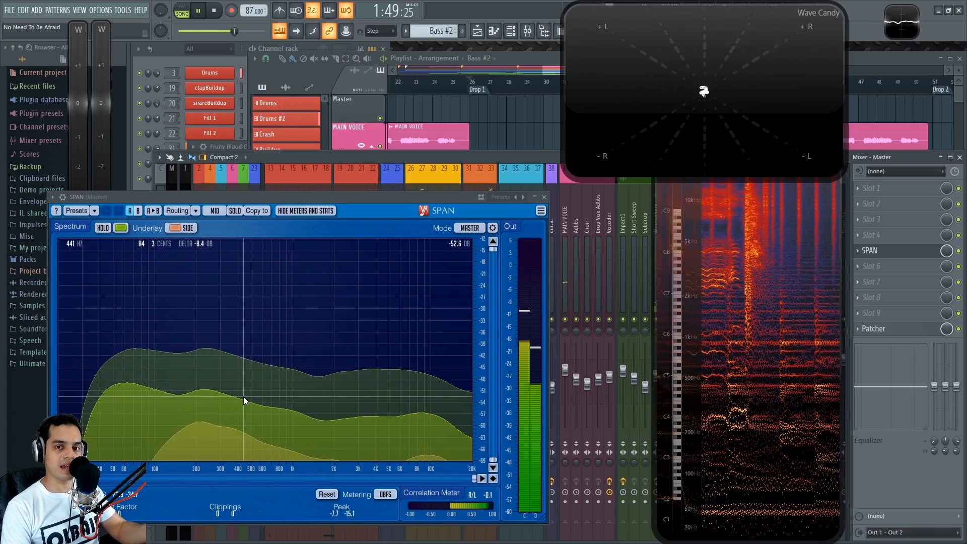
# - Stop playback with SPAN moved aside, and solo Bass and Bass 2 in turn while reviewing Bass's effect slots
pyautogui.moveTo(439, 200); pyautogui.dragTo(3, 219)
pyautogui.press('space')
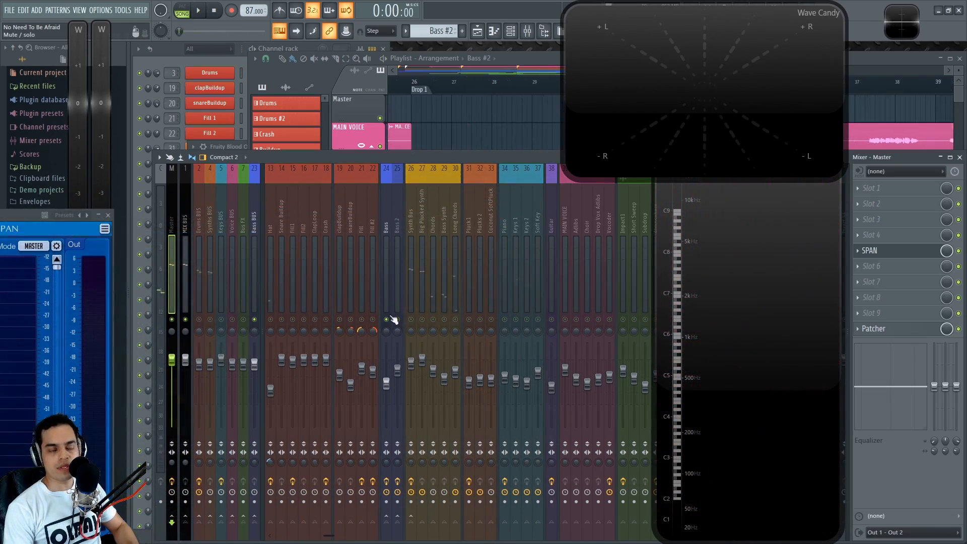
pyautogui.click(389, 222)
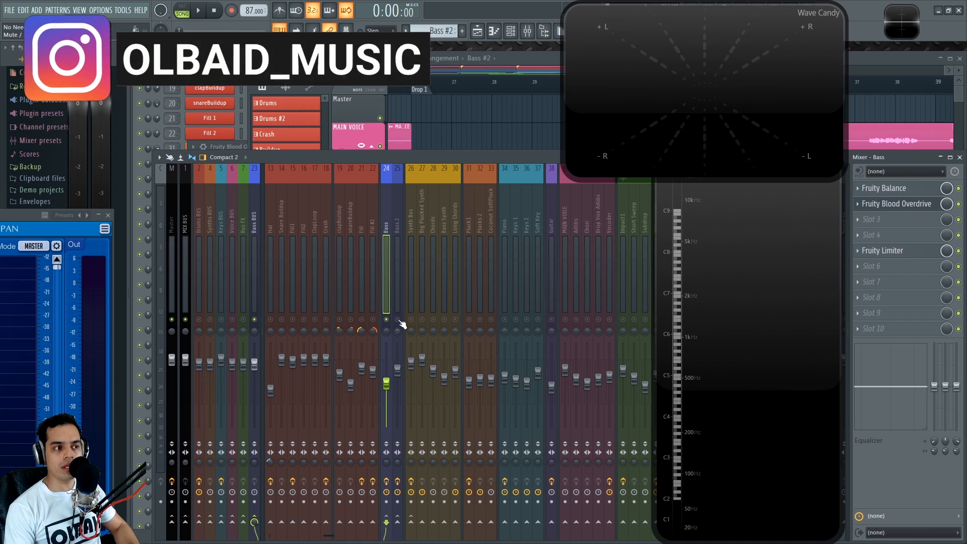
pyautogui.click(394, 207)
pyautogui.click(387, 236)
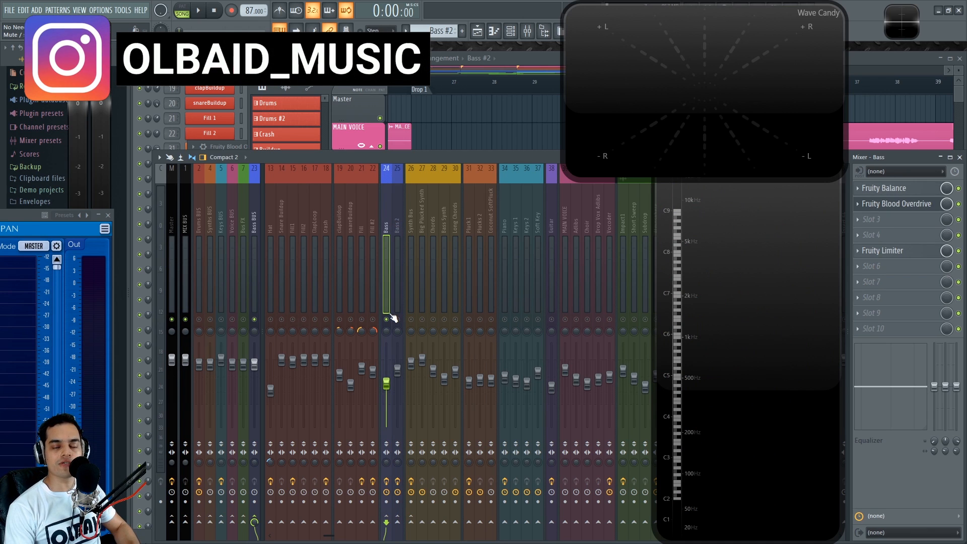
pyautogui.click(398, 242)
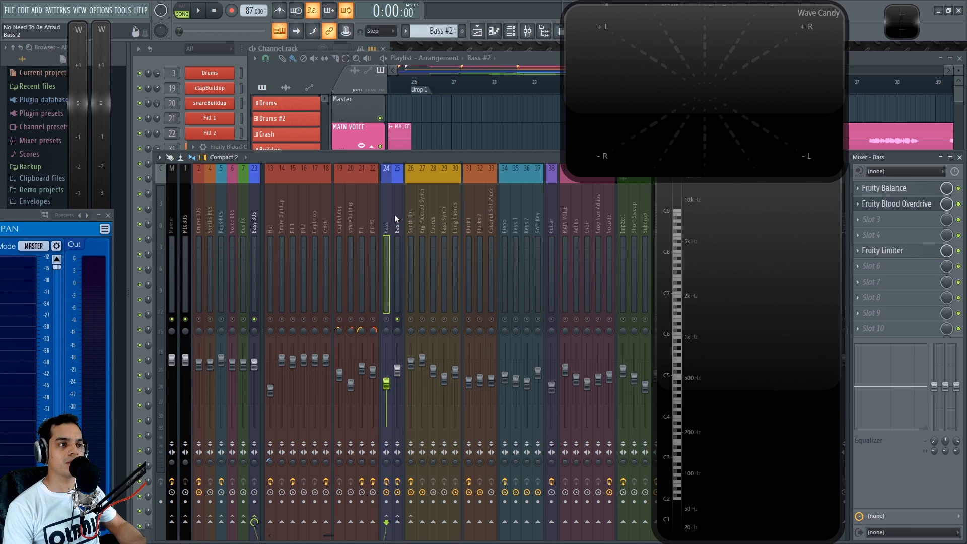
# - Insert Fruity parametric EQ 2 in the first effect slot of the Bass BUS
pyautogui.click(255, 215)
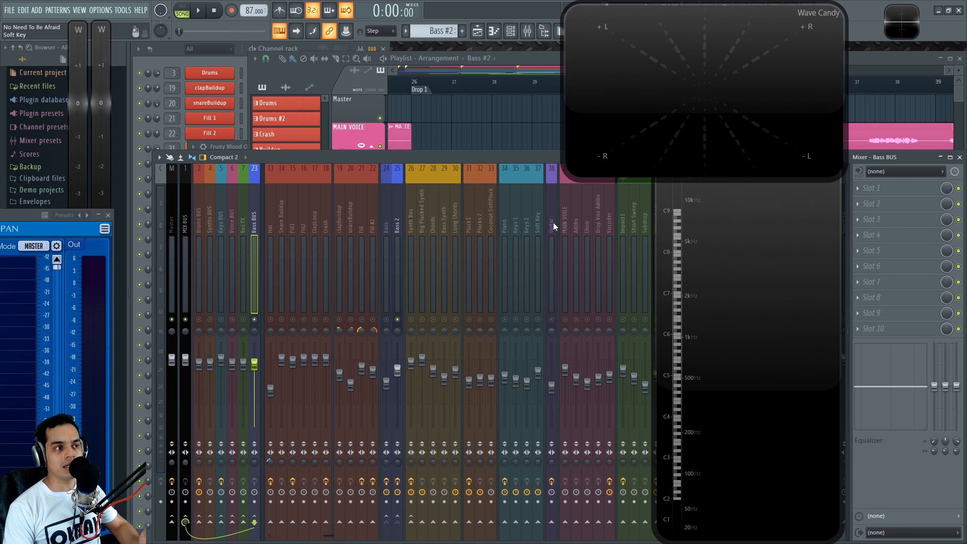
pyautogui.click(865, 196)
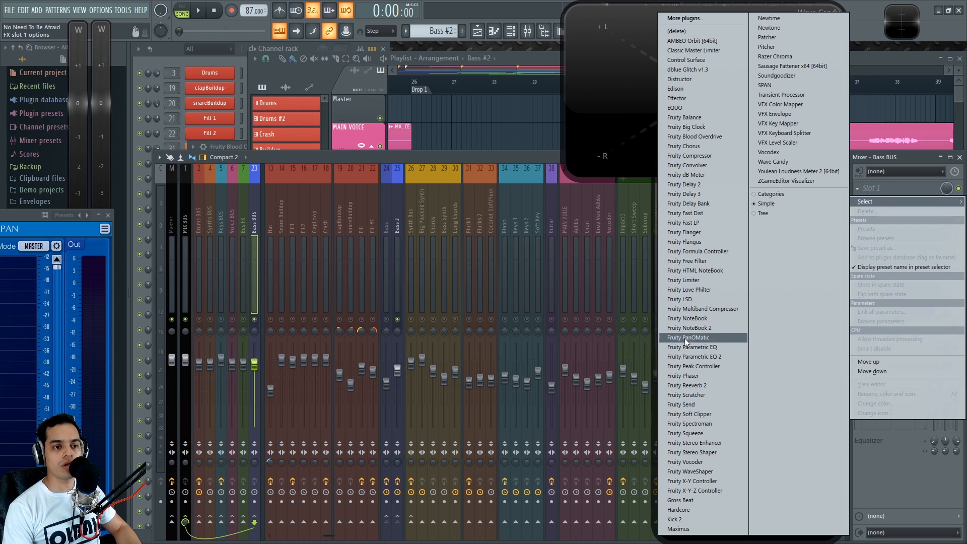
pyautogui.click(718, 357)
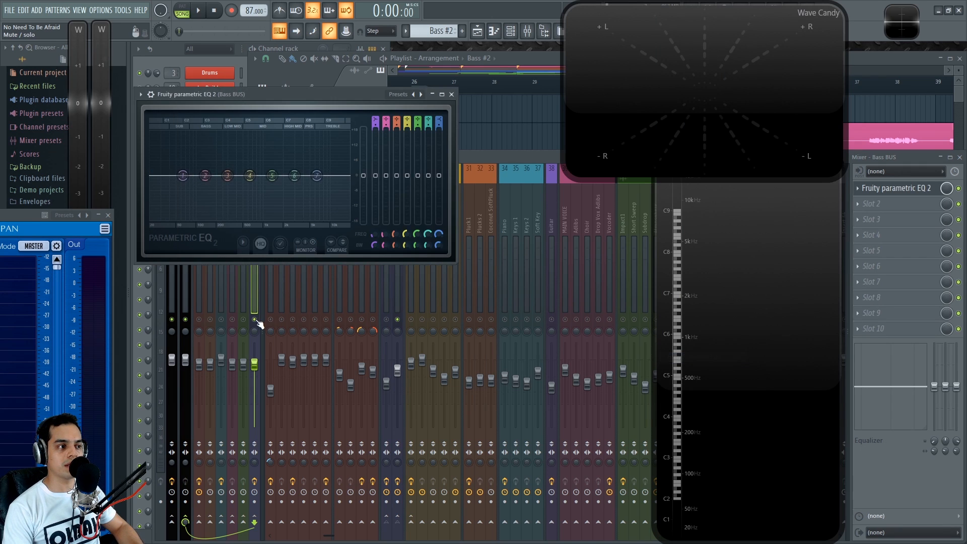
# - Play Drop 1 with both basses soloed to view them in the Bass BUS's parametric EQ, and remove that EQ
pyautogui.press('space')
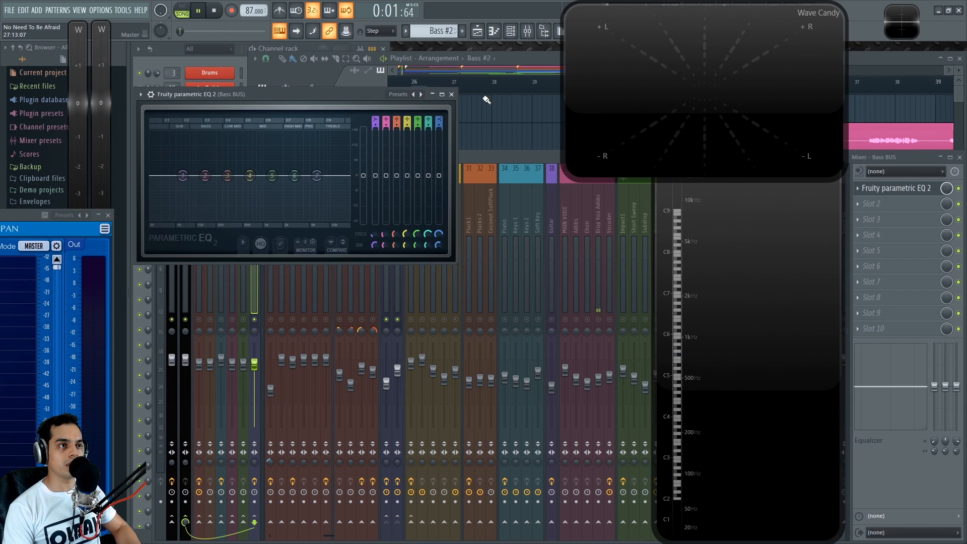
pyautogui.rightClick(484, 97)
pyautogui.scroll(-1, 463, 107)
pyautogui.click(429, 84)
pyautogui.moveTo(198, 94); pyautogui.dragTo(295, 170)
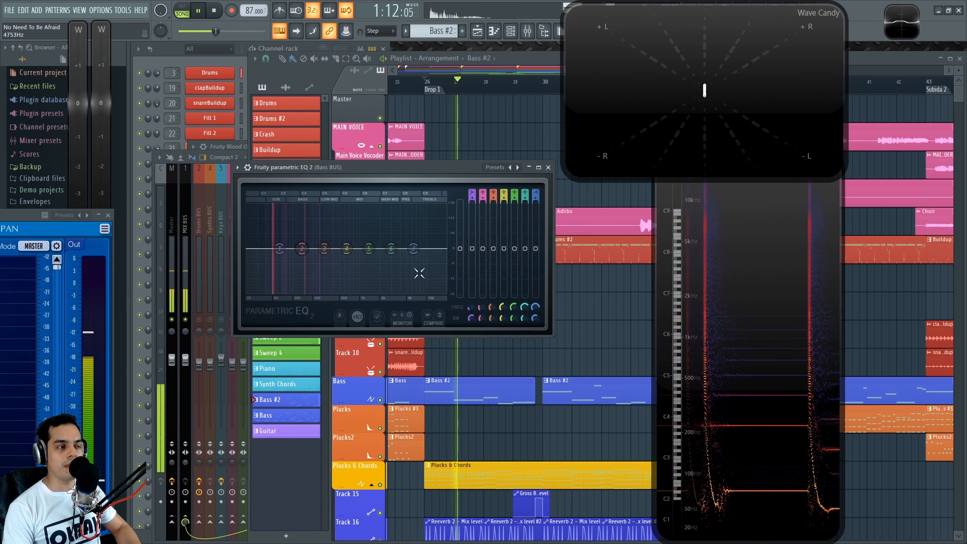
pyautogui.click(548, 167)
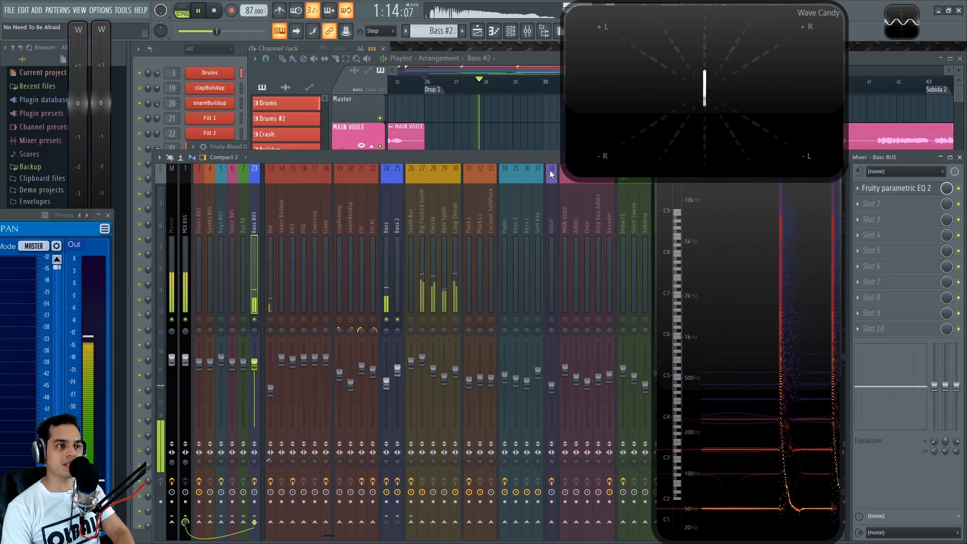
pyautogui.click(857, 188)
pyautogui.click(865, 210)
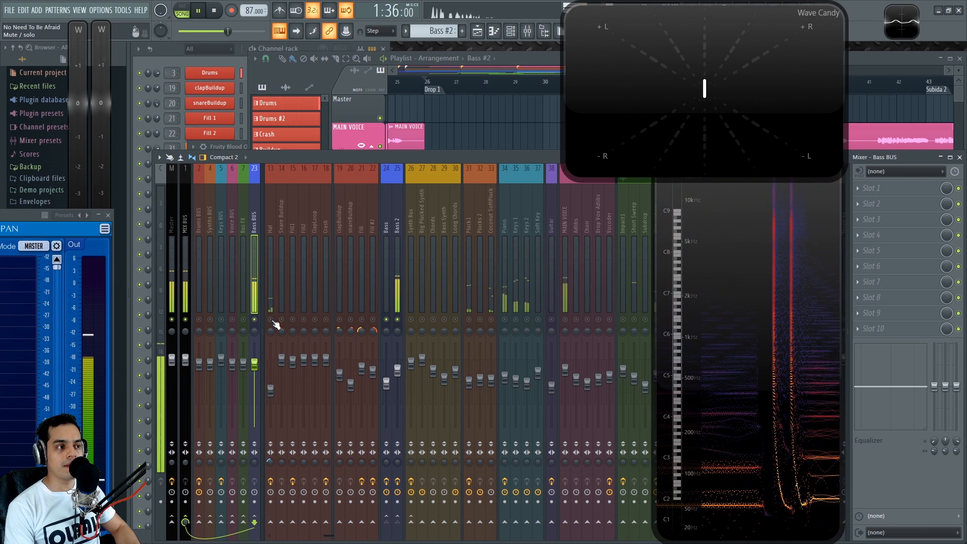
# - Listen to the soloed Bass and Bass 2 together and watch the Bass BUS level during playback
pyautogui.click(395, 227)
pyautogui.click(256, 221)
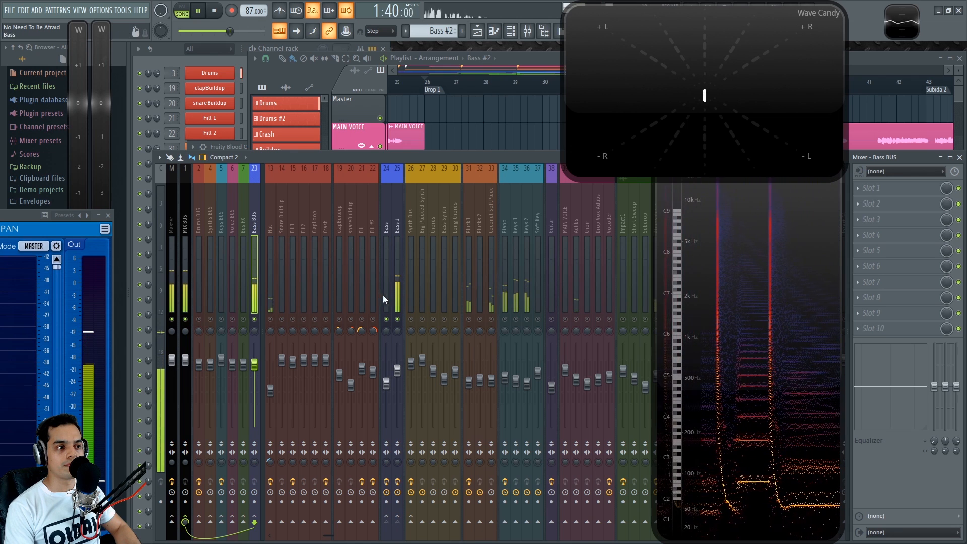
pyautogui.press('space')
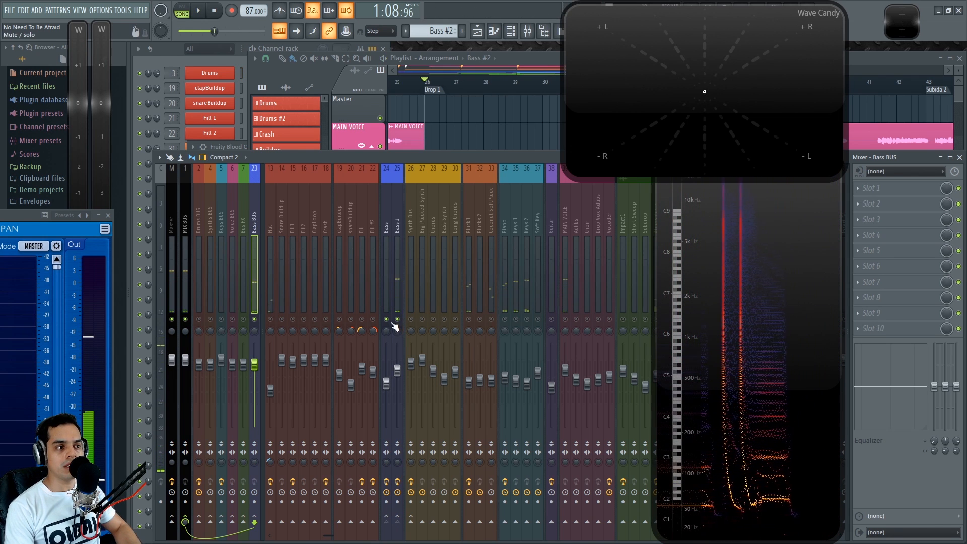
# - Restore all tracks from the bass solo, look over the Drop 1 clips in the Playlist, and return to the mixer
pyautogui.rightClick(386, 319)
pyautogui.click(497, 121)
pyautogui.scroll(-3, 493, 152)
pyautogui.scroll(3, 498, 182)
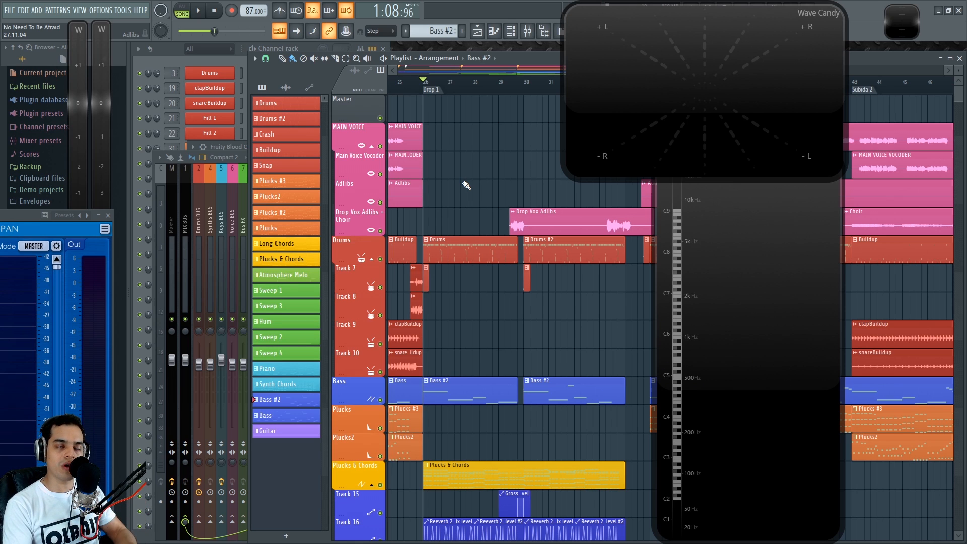
pyautogui.press('F9')
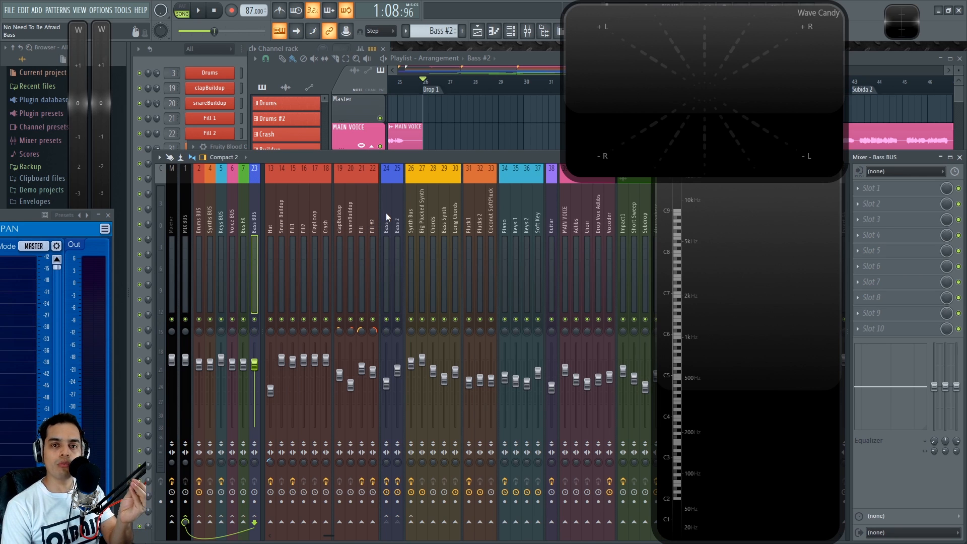
# - Compare the Bass and Bass 2 mixer tracks by selecting them alternately and viewing their effect chains
pyautogui.click(387, 214)
pyautogui.click(398, 214)
pyautogui.click(385, 216)
pyautogui.click(396, 215)
pyautogui.click(385, 216)
pyautogui.click(396, 218)
pyautogui.click(385, 219)
pyautogui.click(397, 218)
pyautogui.click(387, 219)
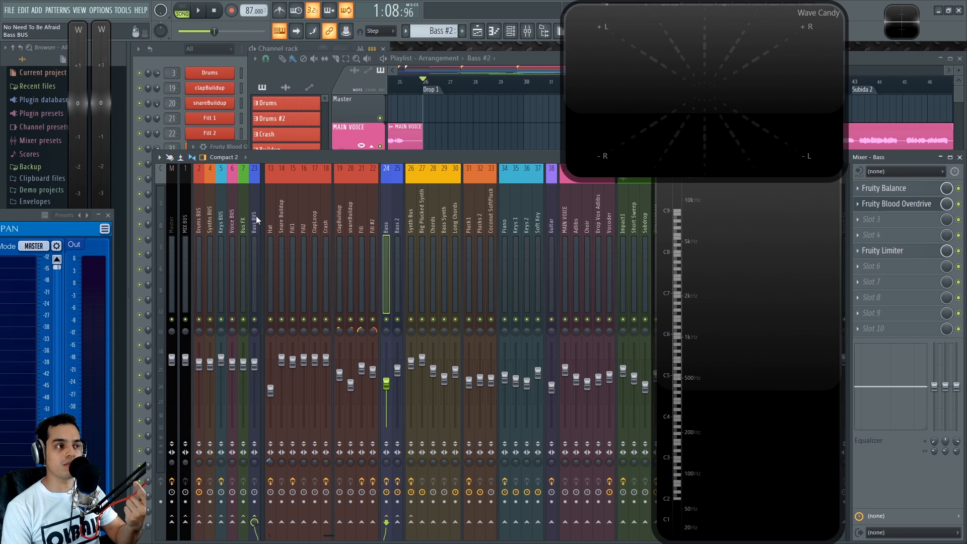
# - Look over the effect slots of the Hat, Kick and Bass mixer tracks
pyautogui.click(269, 217)
pyautogui.scroll(6, 299, 216)
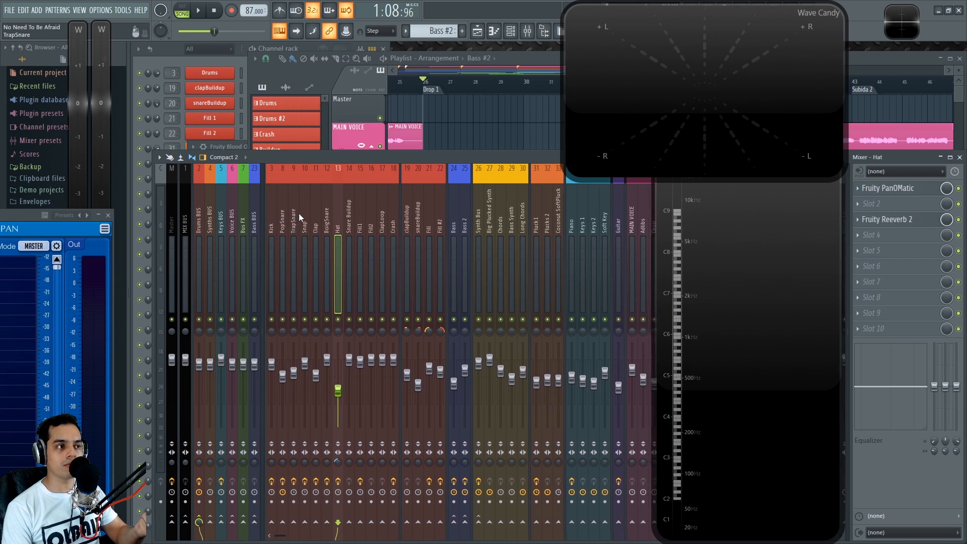
pyautogui.click(271, 220)
pyautogui.click(452, 216)
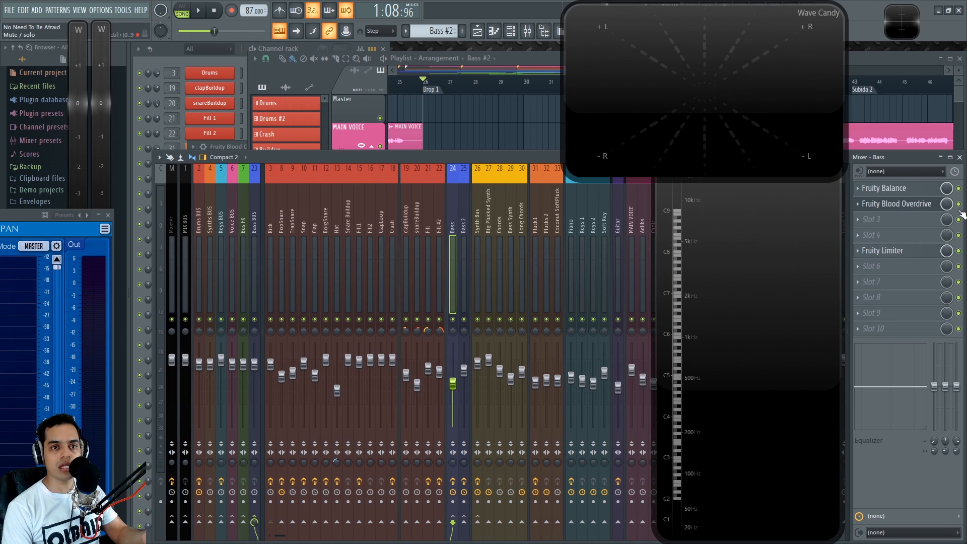
pyautogui.click(917, 210)
pyautogui.click(919, 211)
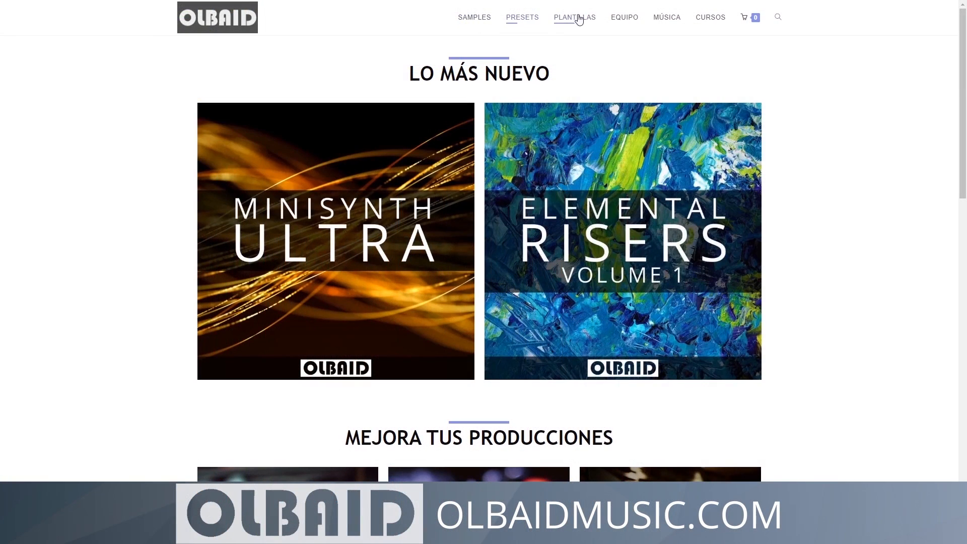
# - Browse the OLBAID website's home page in the browser, from the newest products to the studio equipment and music production course sections
pyautogui.scroll(-6, 808, 116)
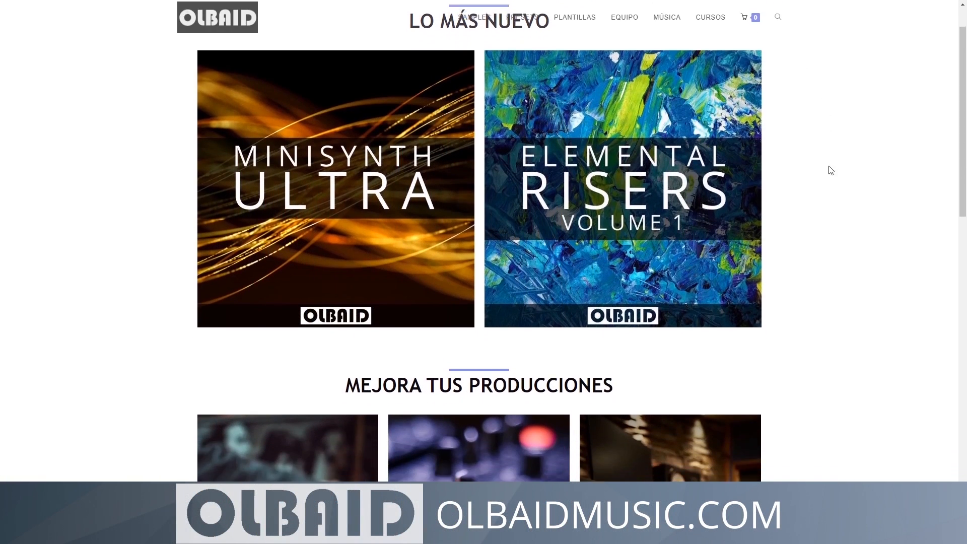
pyautogui.scroll(-7, 820, 270)
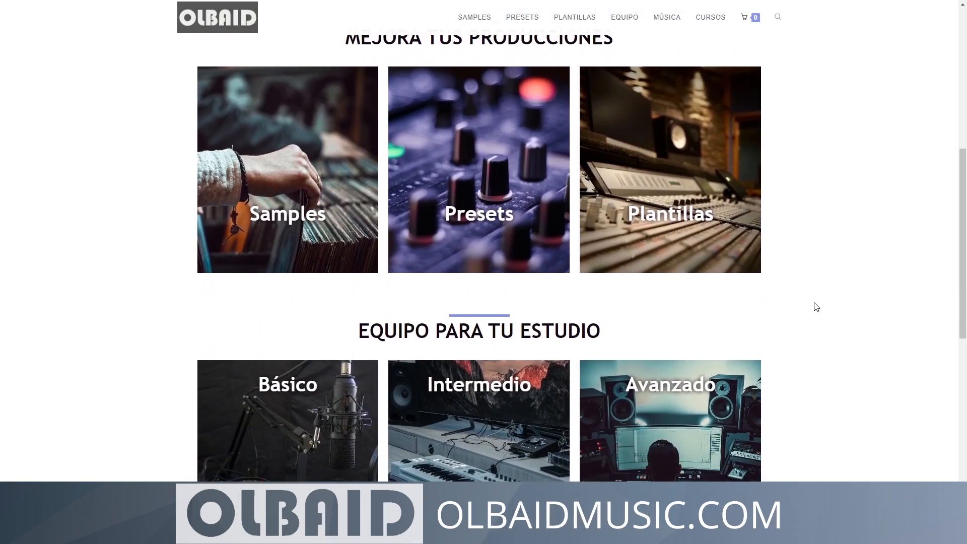
pyautogui.scroll(-2, 811, 349)
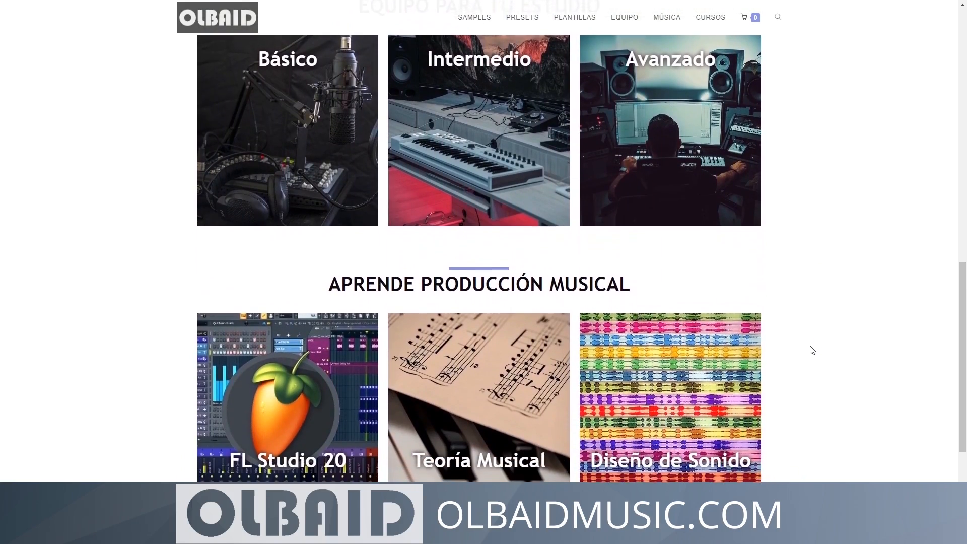